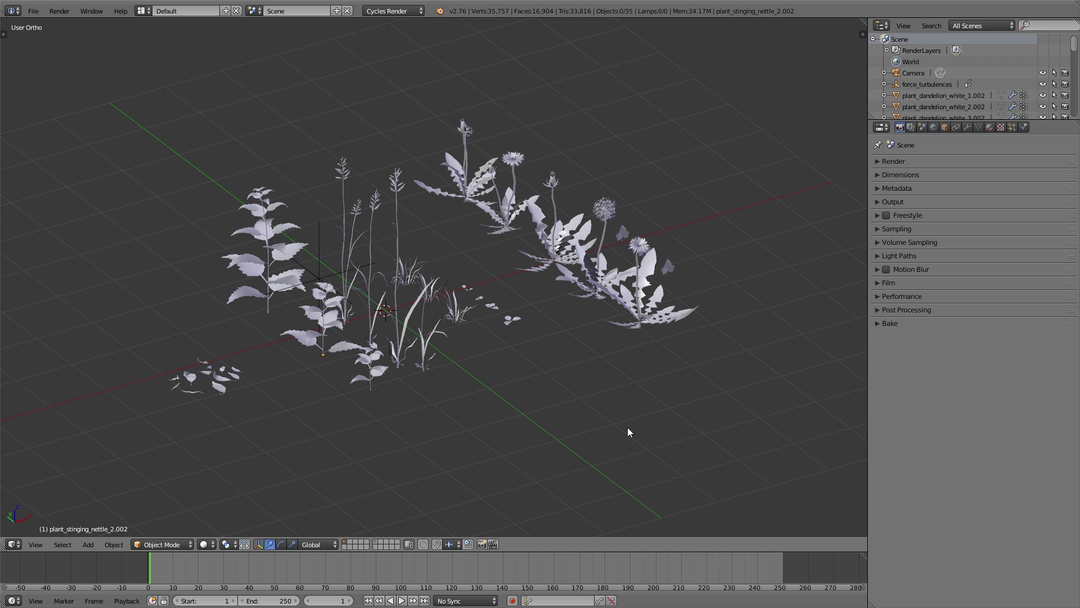
Play the animation and examine the Displace modifier on the small grass clump plant_small_grass_3.002
key(alt+a)
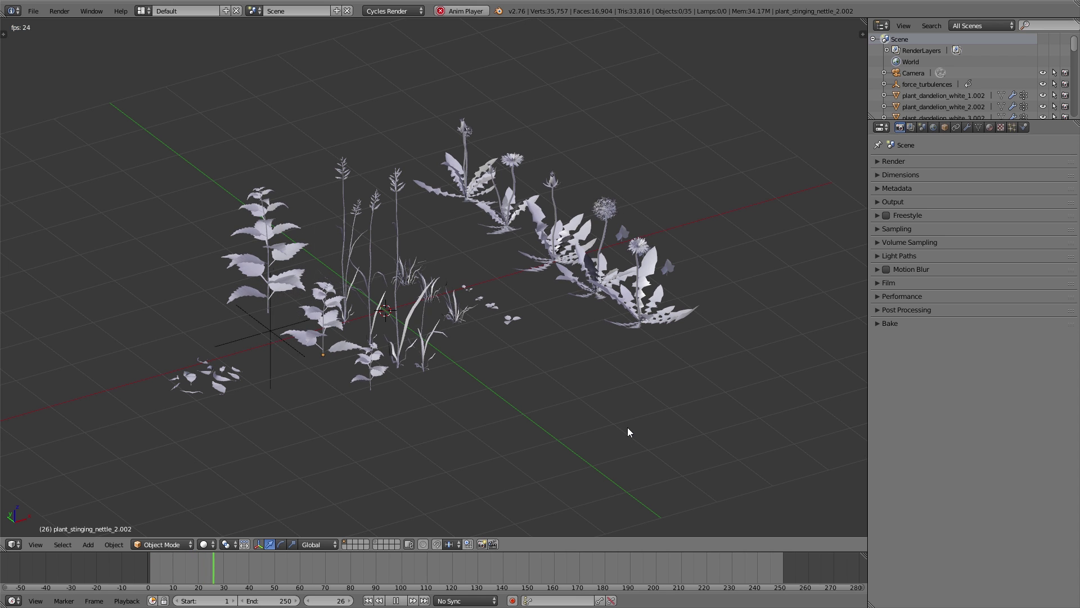
scroll(450, 318, up, 8)
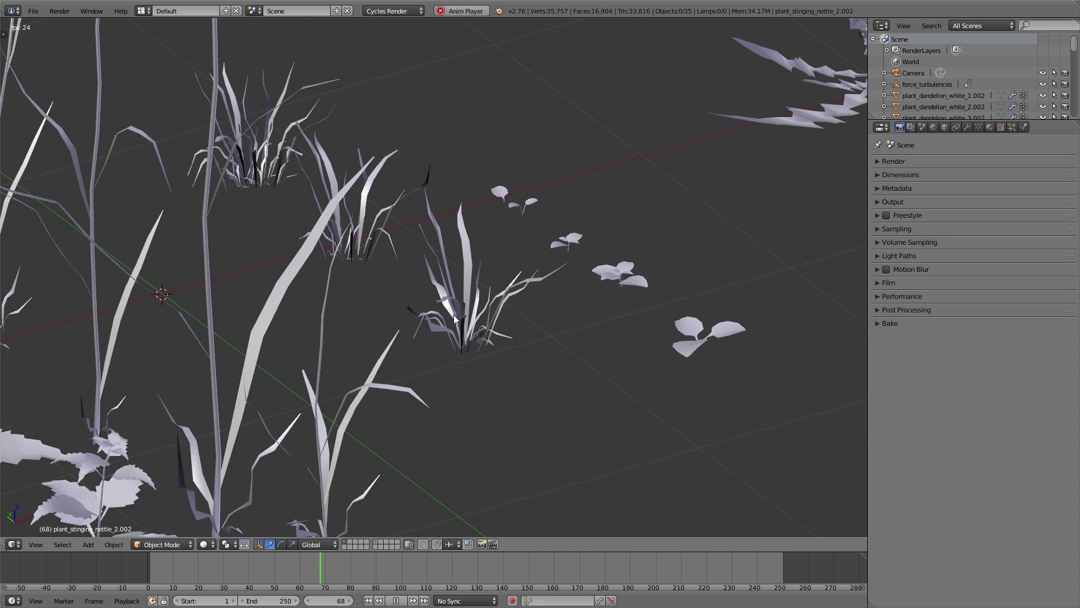
right_click(468, 307)
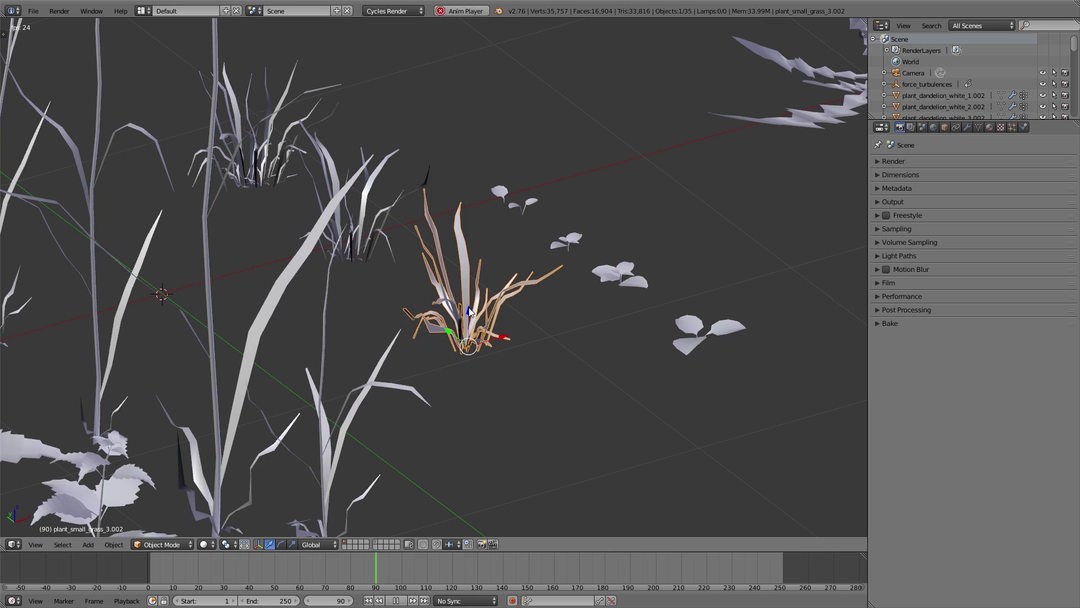
click(965, 127)
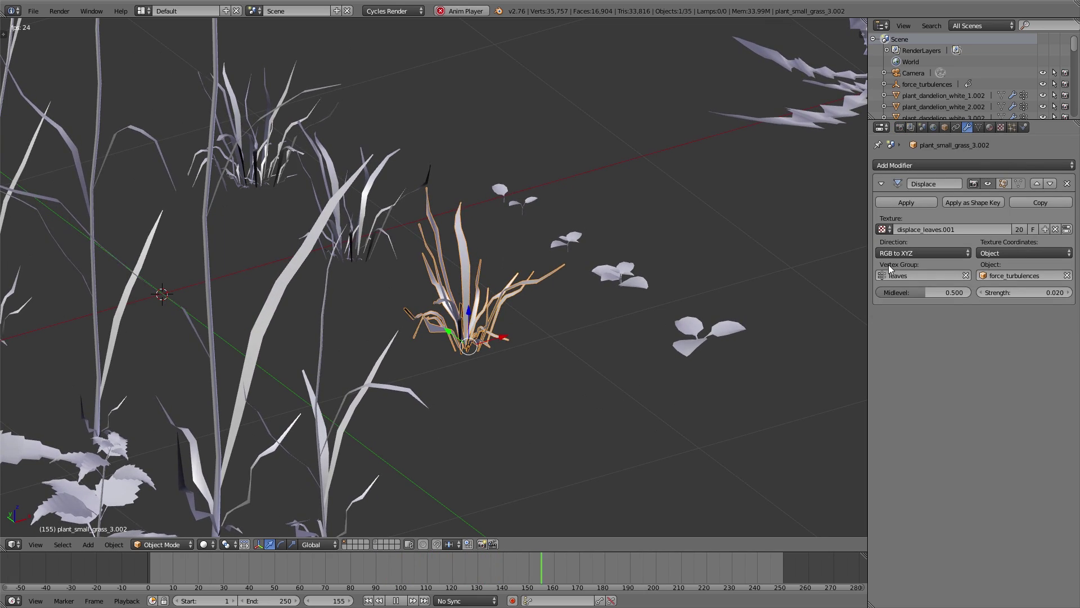
scroll(651, 301, down, 8)
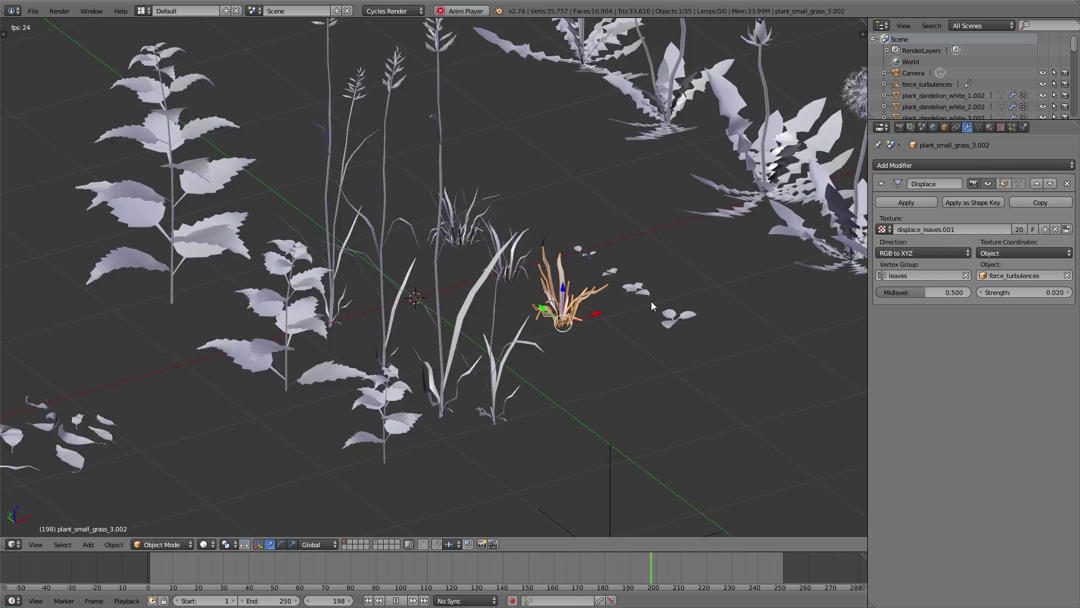
Select the force_turbulences empty and examine its animated location while the animation plays
scroll(650, 351, up, 1)
shift+middle_drag(646, 353, 552, 329)
right_click(535, 316)
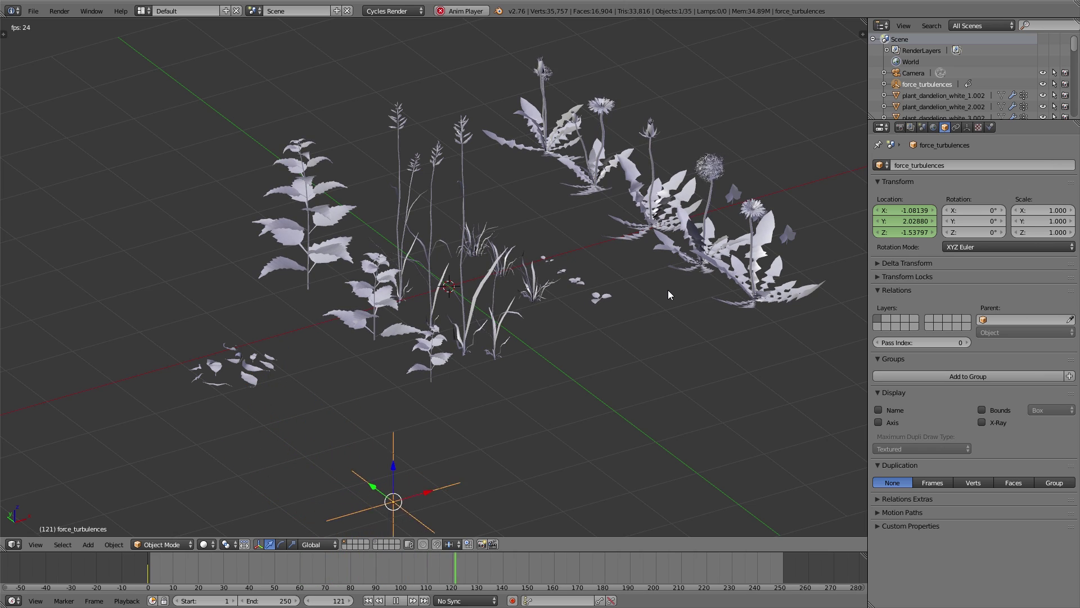
scroll(774, 204, up, 5)
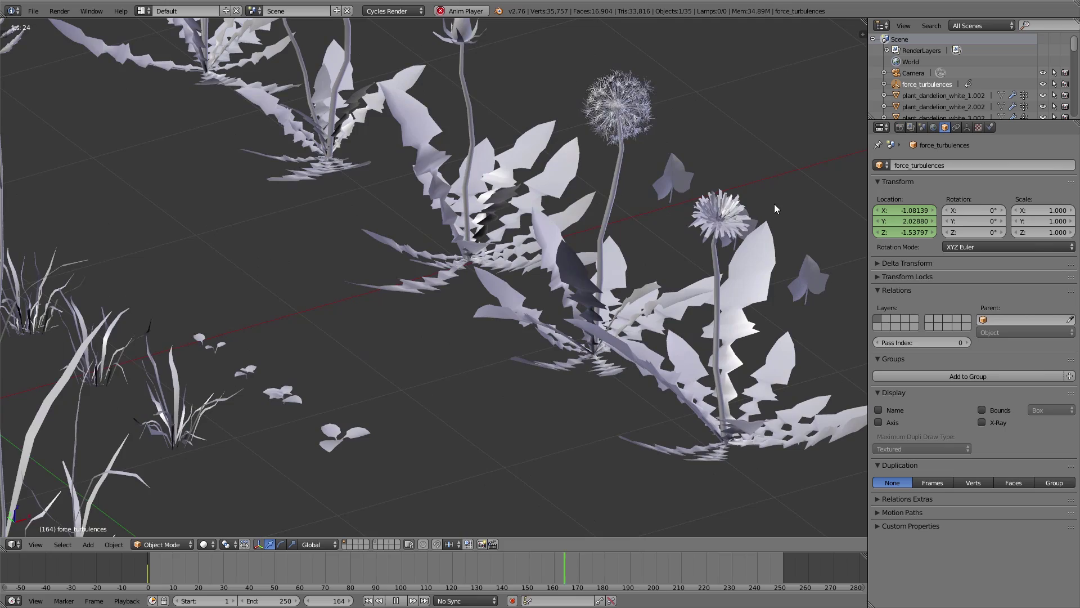
Try moving the dandelion plant_dandelion_white_2.002 during playback to see how the displacement affects its shape
middle_drag(403, 146, 508, 355)
right_click(362, 272)
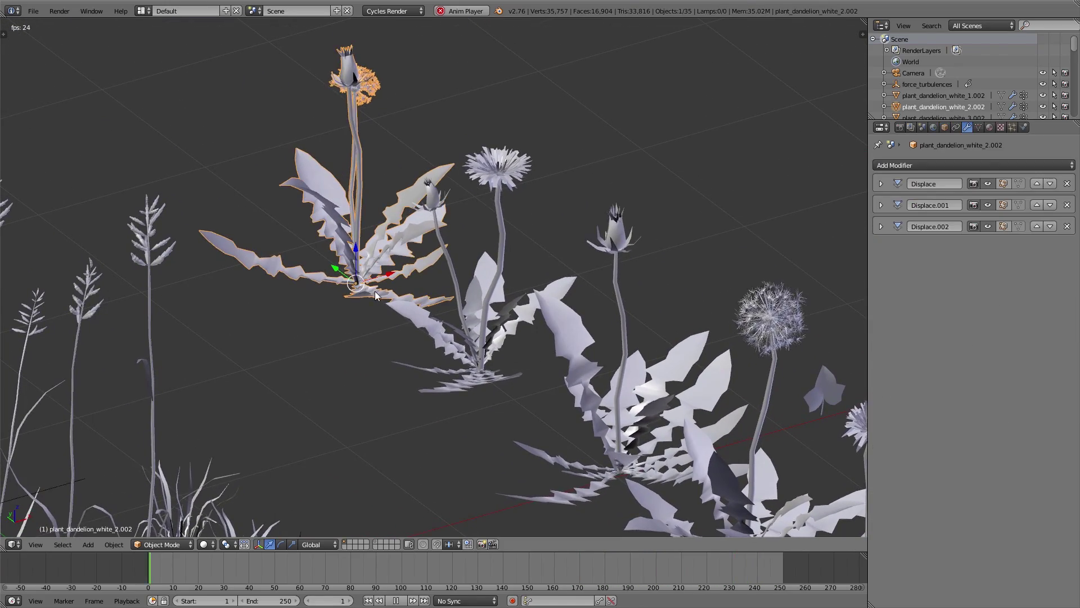
key(g)
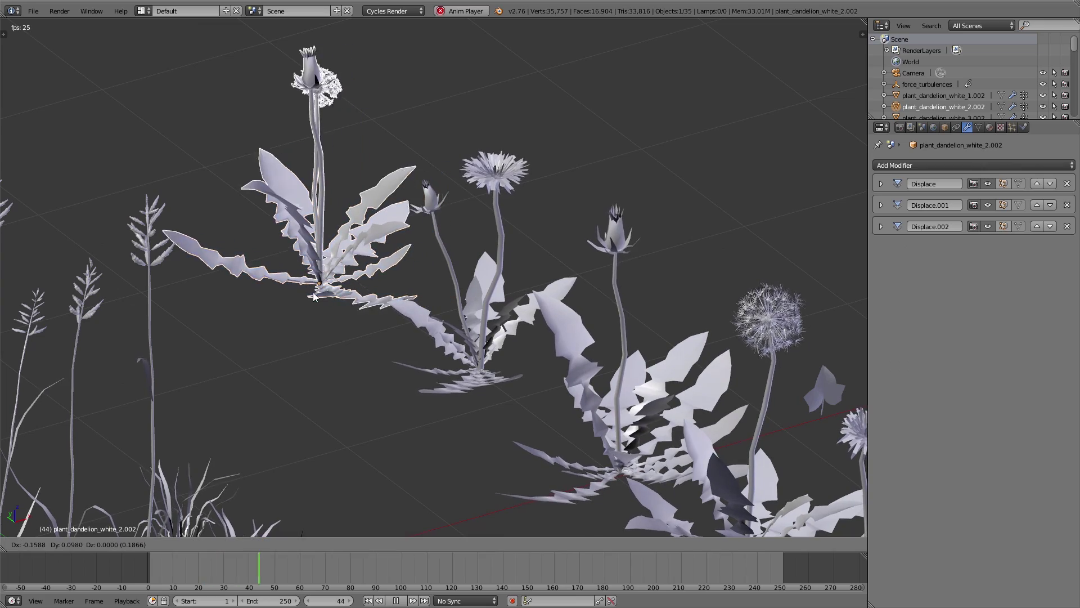
right_click(322, 284)
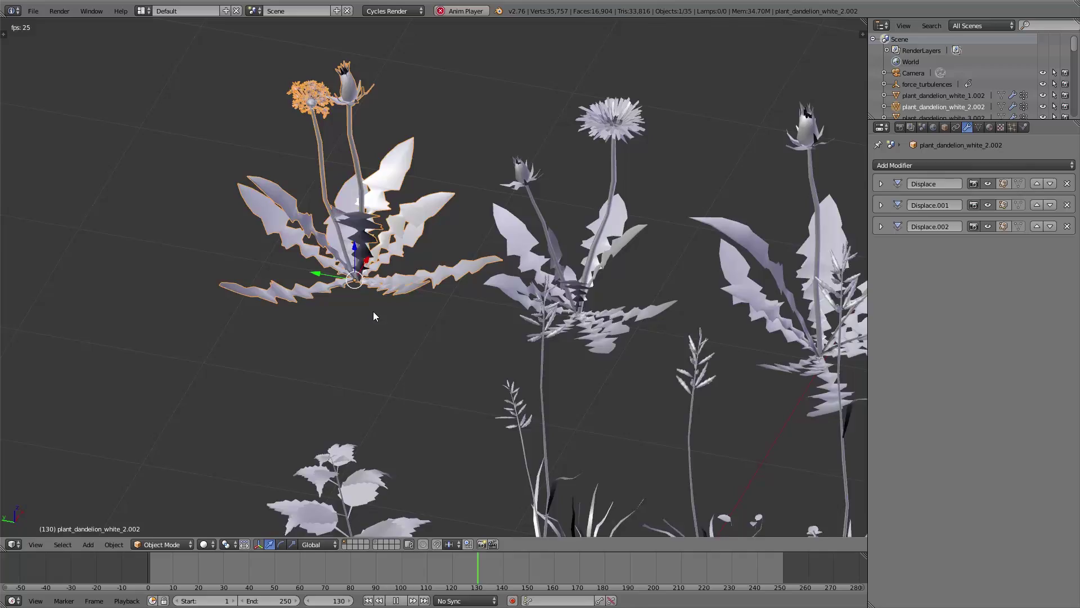
middle_drag(309, 294, 654, 343)
Show the tall grass plant_tall_grass_1.002 in Weight Paint mode and examine the weights of its leaves vertex group
middle_drag(501, 420, 551, 211)
scroll(552, 212, down, 2)
right_click(479, 158)
key(Tab)
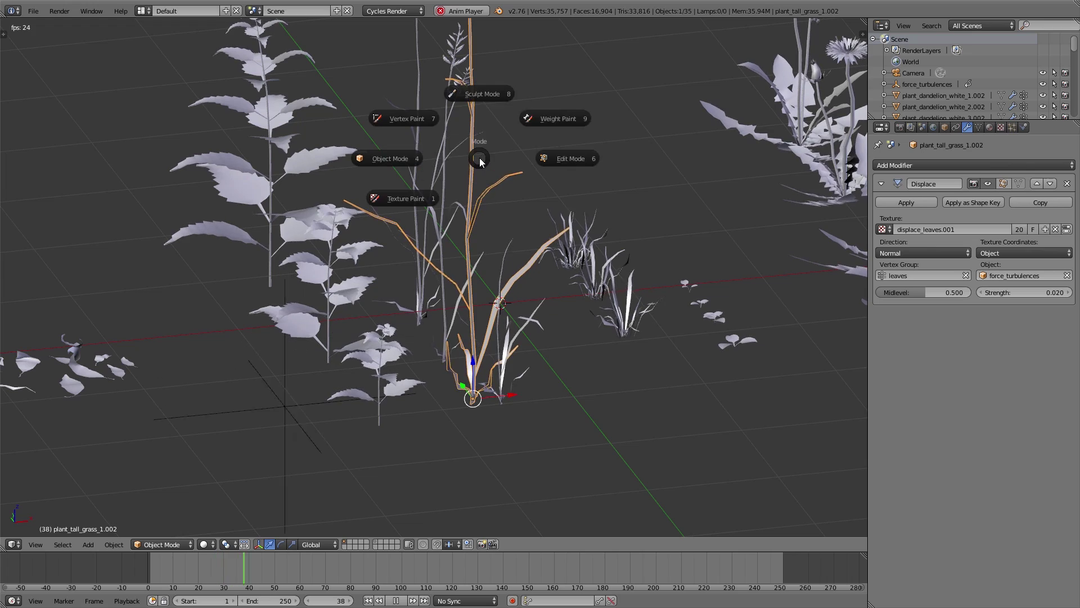
click(414, 117)
key(Tab)
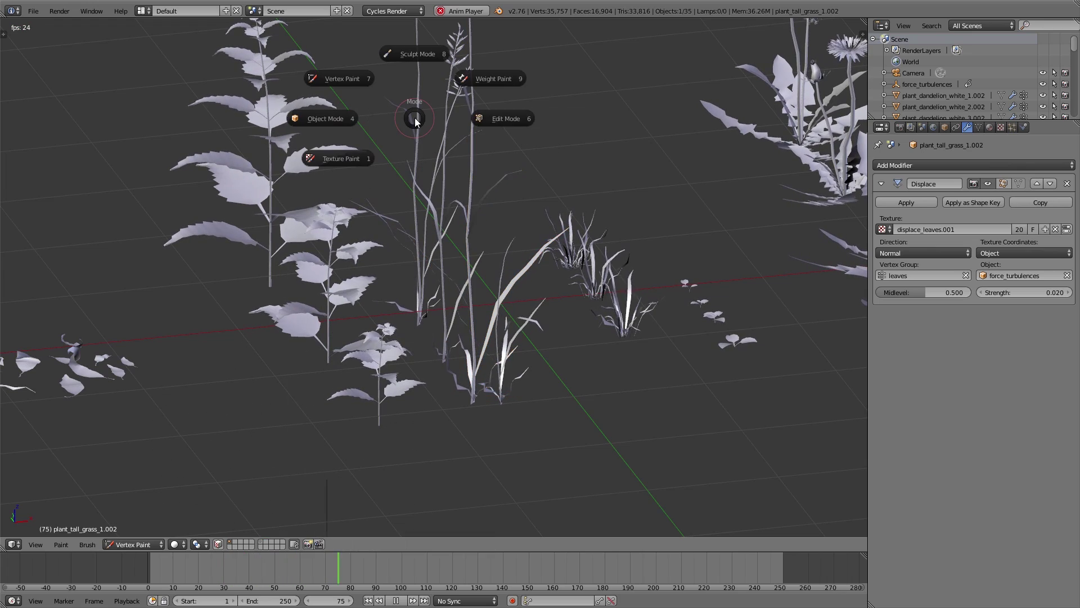
click(482, 76)
scroll(491, 212, up, 2)
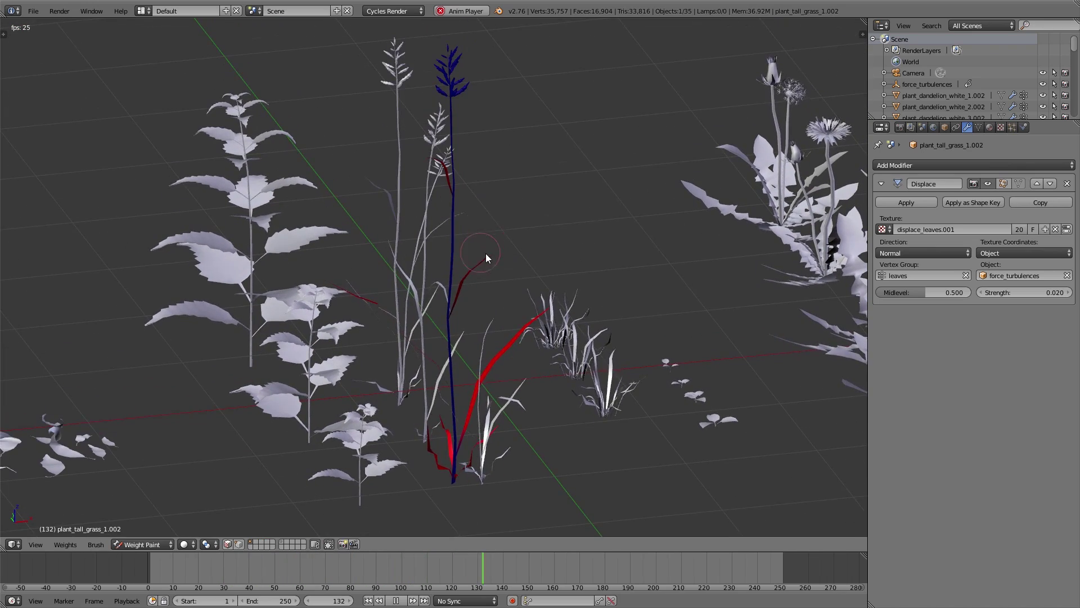
scroll(508, 251, up, 3)
middle_drag(503, 251, 725, 207)
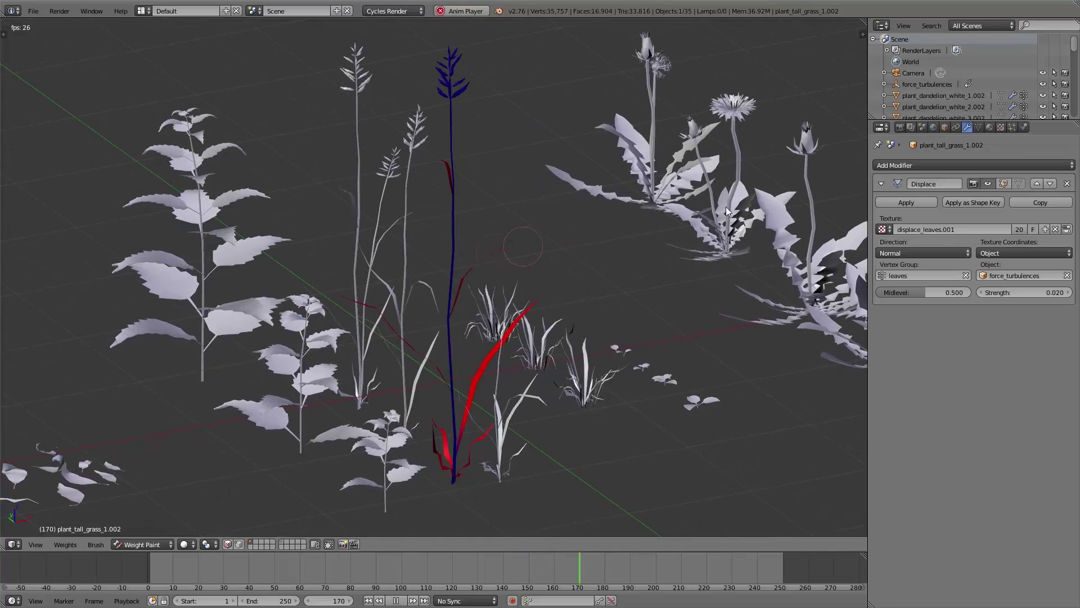
click(979, 127)
Return to Object Mode, select the tallest stinging nettle and examine its leaf vertices in Edit Mode
key(Tab)
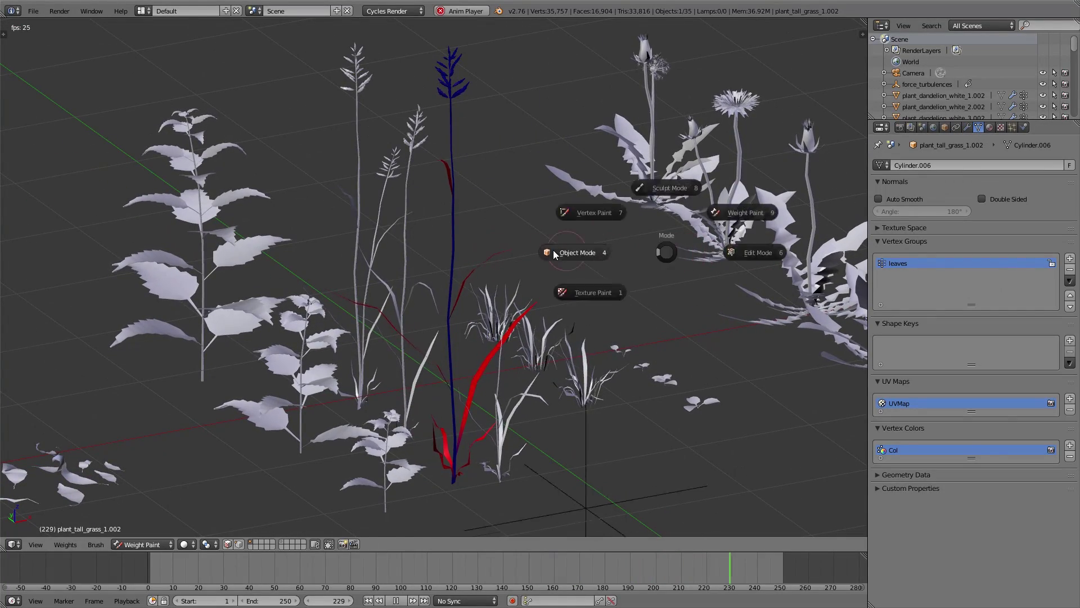
click(505, 269)
right_click(163, 191)
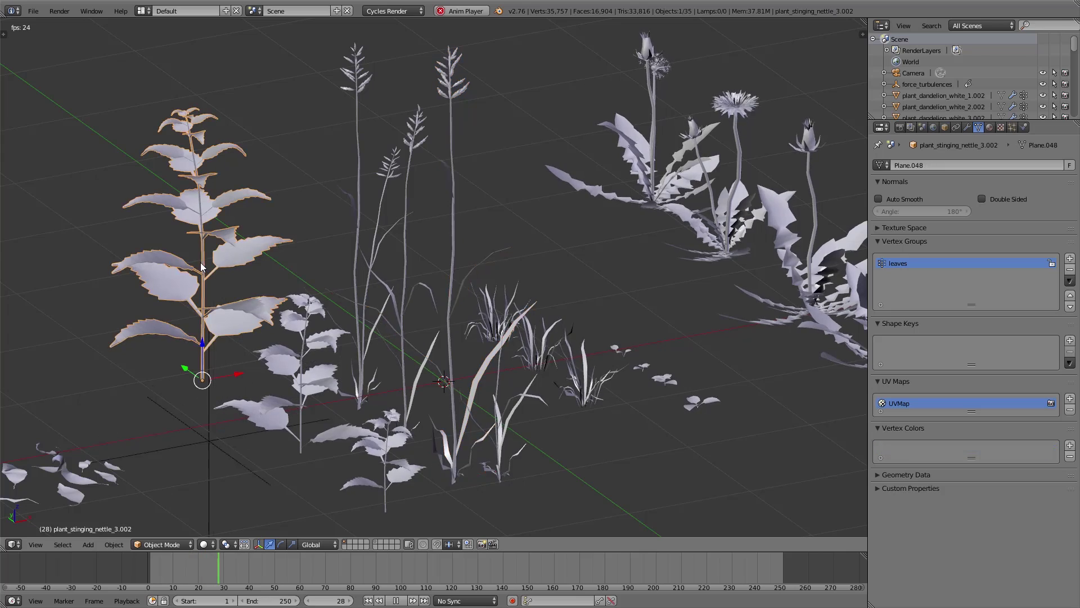
scroll(163, 191, up, 5)
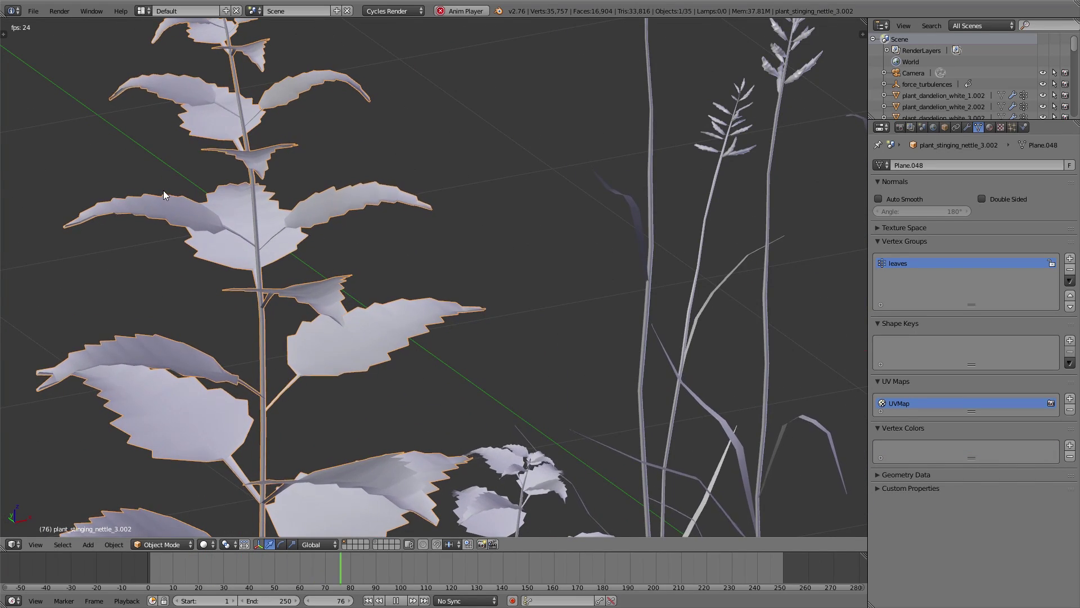
scroll(235, 203, down, 3)
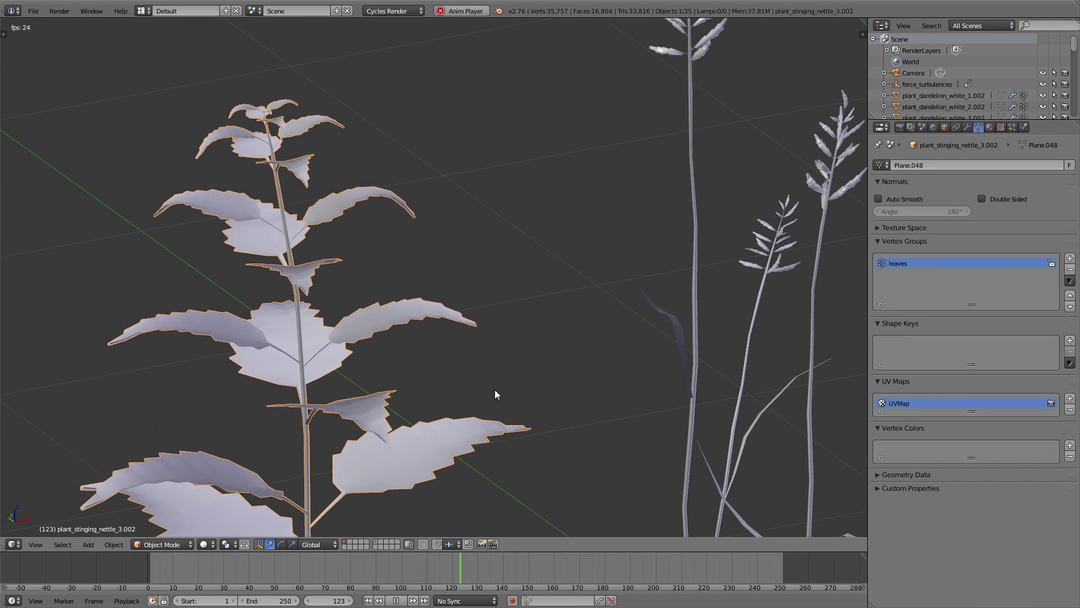
key(Tab)
click(320, 318)
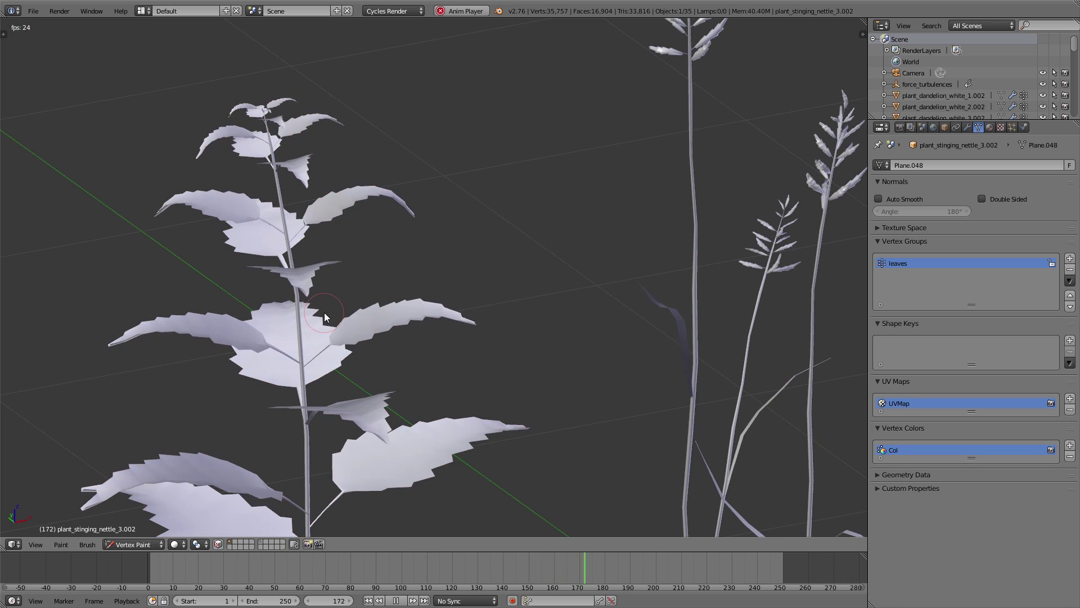
key(Tab)
scroll(435, 304, up, 2)
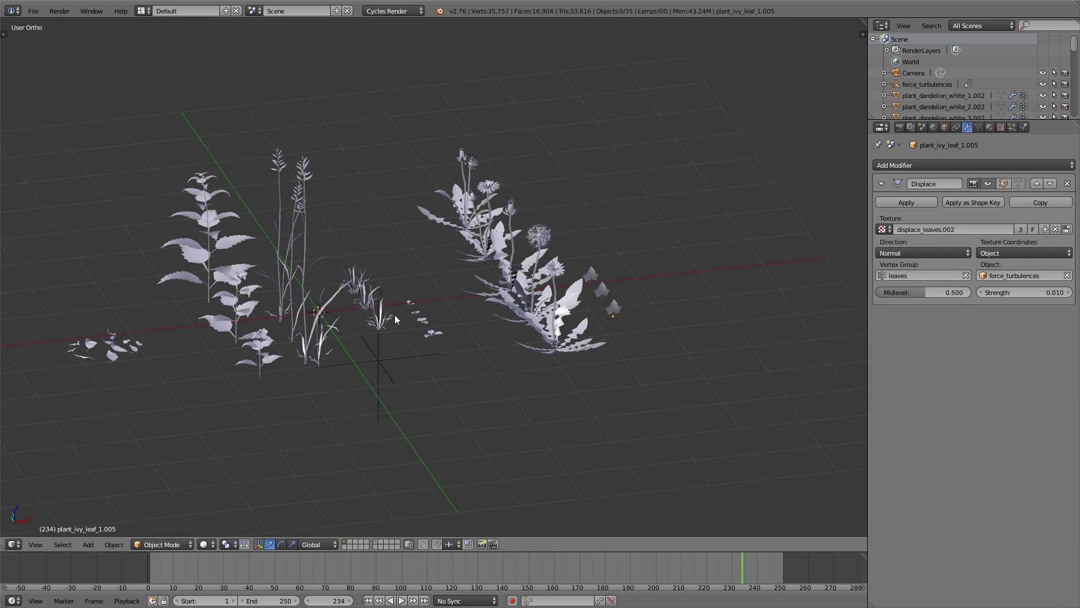
Select all objects in the scene and move them away from the grid centre
key(a)
scroll(398, 347, down, 1)
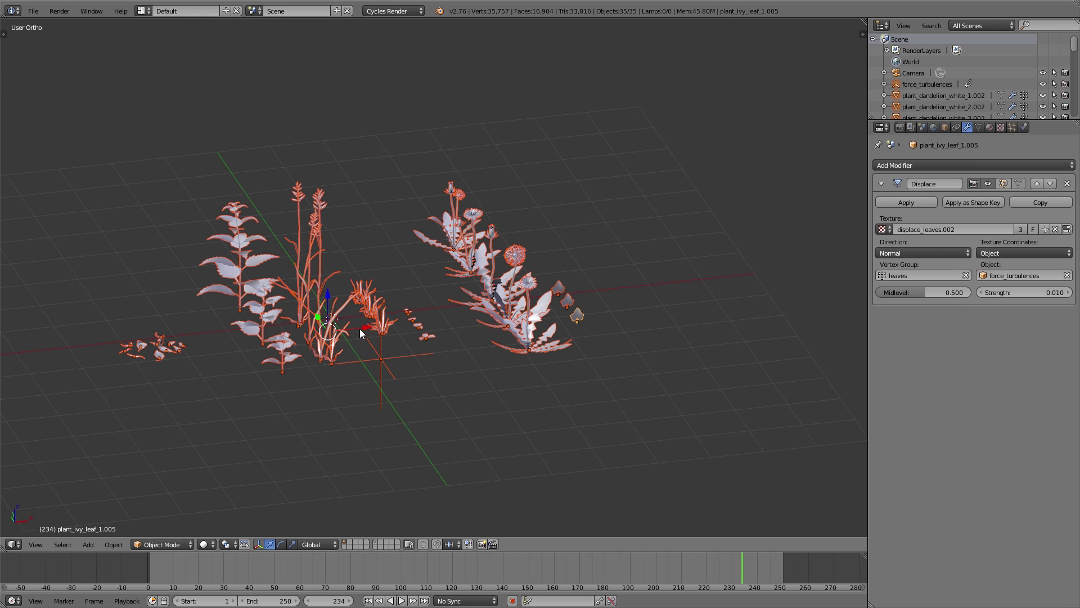
key(g)
click(315, 283)
Add a plane mesh at the grid centre and scale it up in Edit Mode to cover most of the grid
key(shift+a)
mouse_move(441, 305)
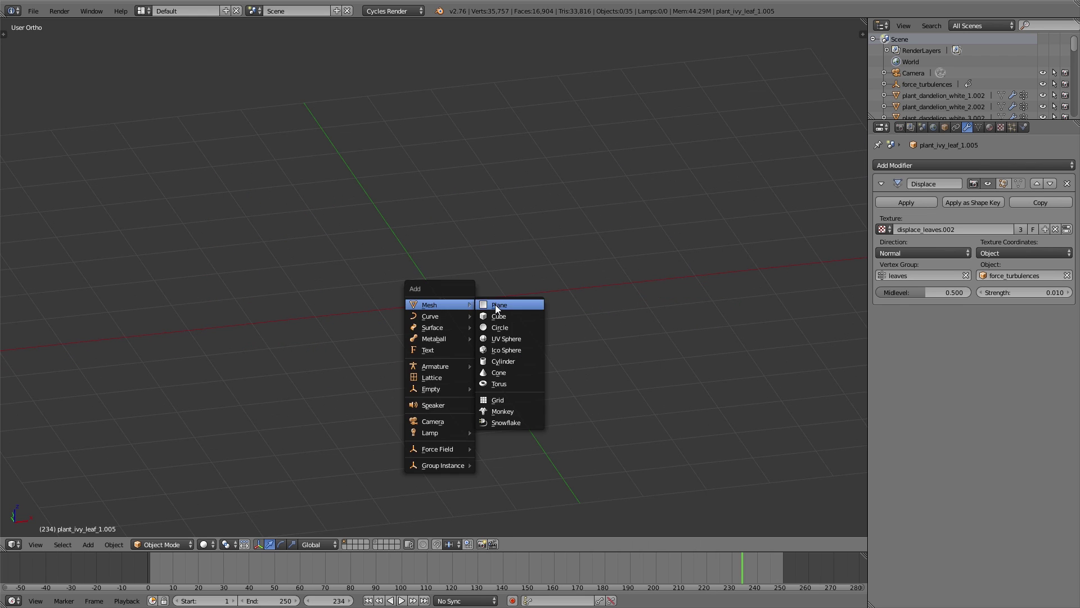
click(495, 308)
key(Tab)
key(s)
click(784, 488)
scroll(415, 396, down, 2)
shift+middle_drag(415, 397, 304, 441)
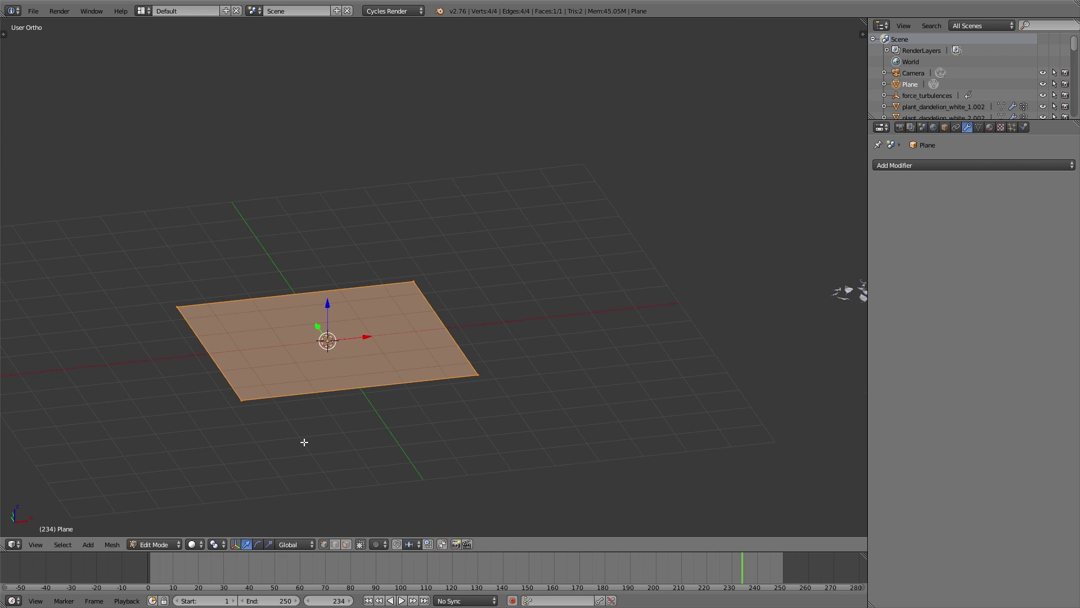
key(s)
click(642, 516)
Subdivide the plane with 20 cuts and a fractal value of 0.090 to make uneven ground
key(w)
click(662, 340)
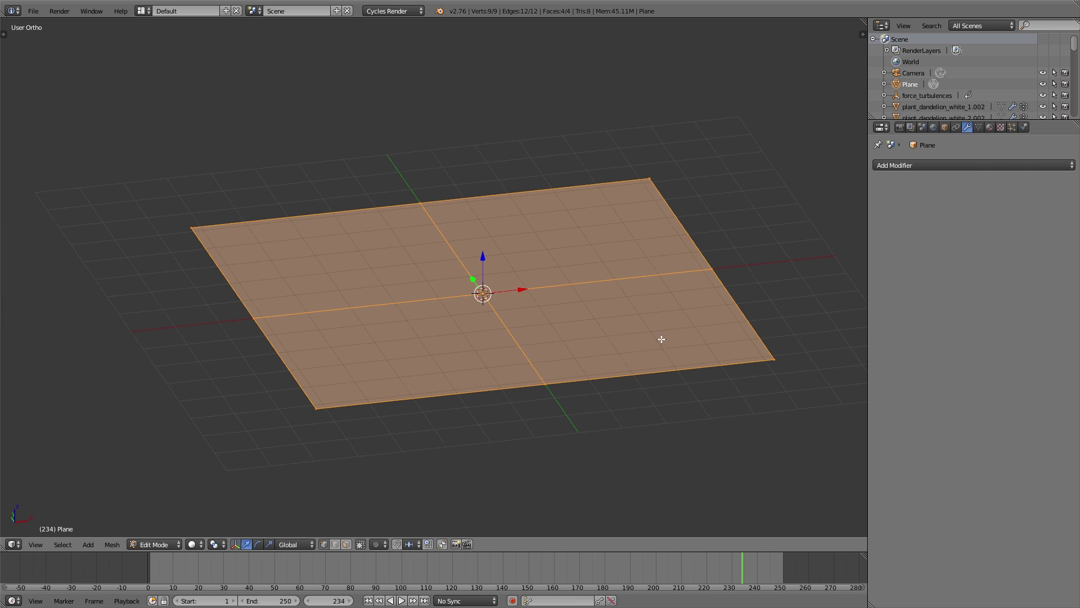
key(t)
drag(30, 423, 72, 321)
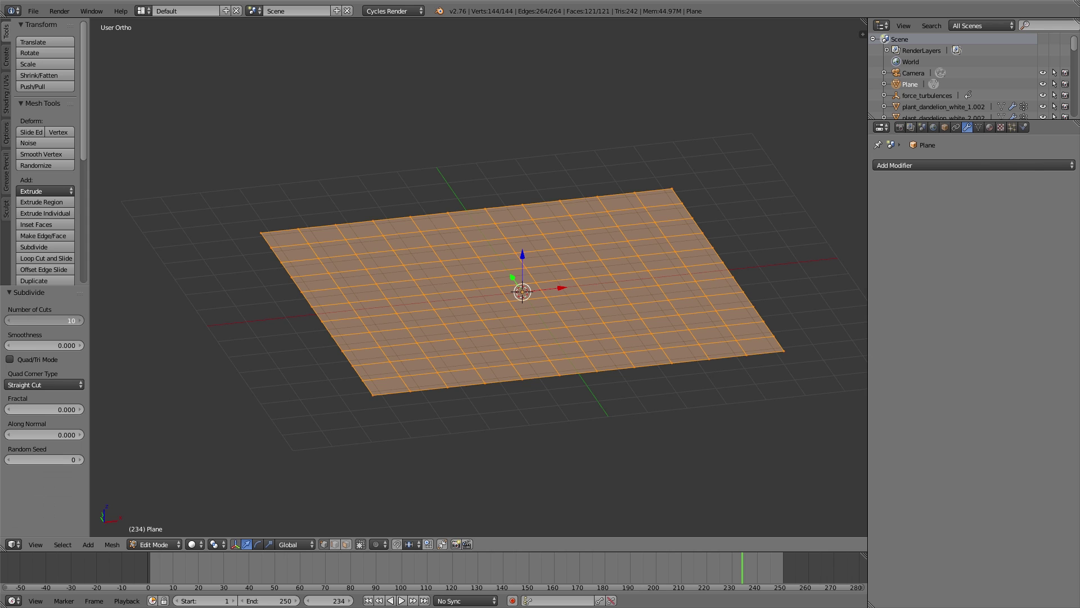
drag(40, 409, 48, 409)
text(20)
key(Return)
scroll(573, 355, up, 1)
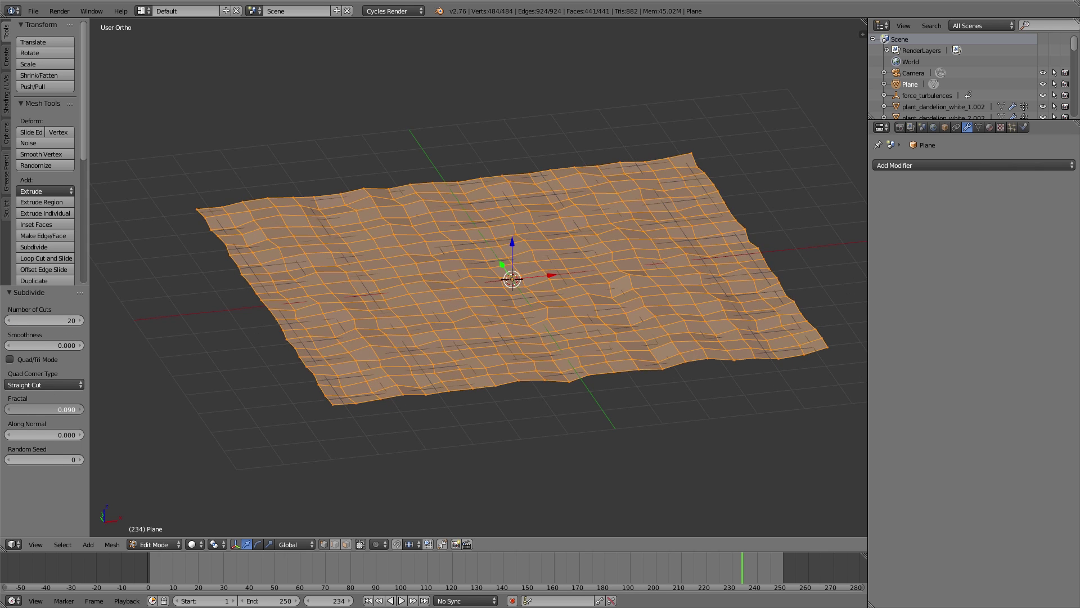
Leave Edit Mode, shade the ground plane smooth, raise it 0.161 along Z and deselect it
key(Tab)
scroll(487, 282, up, 2)
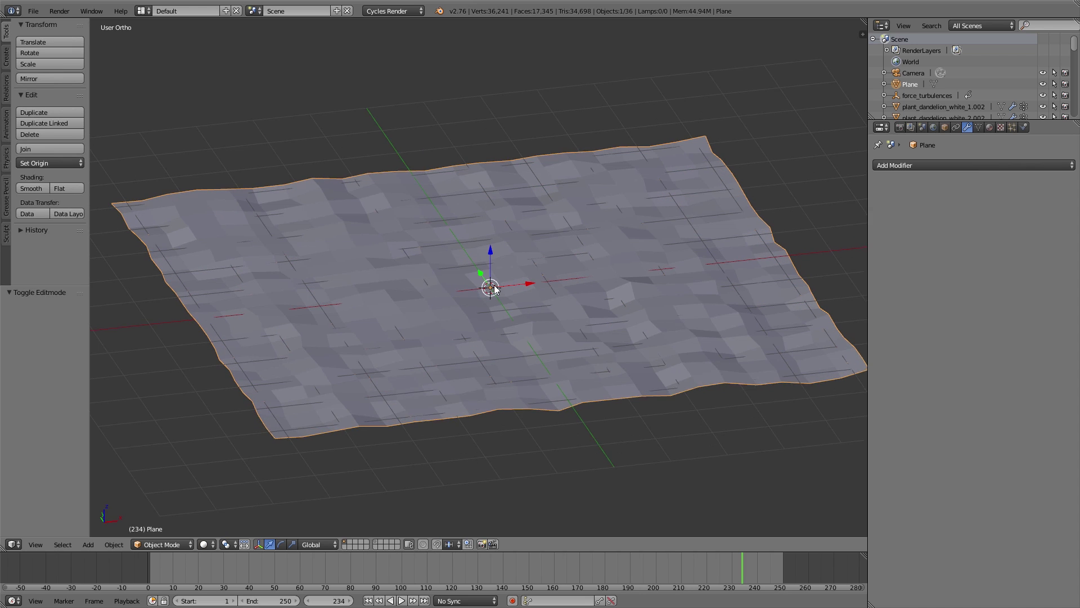
click(29, 187)
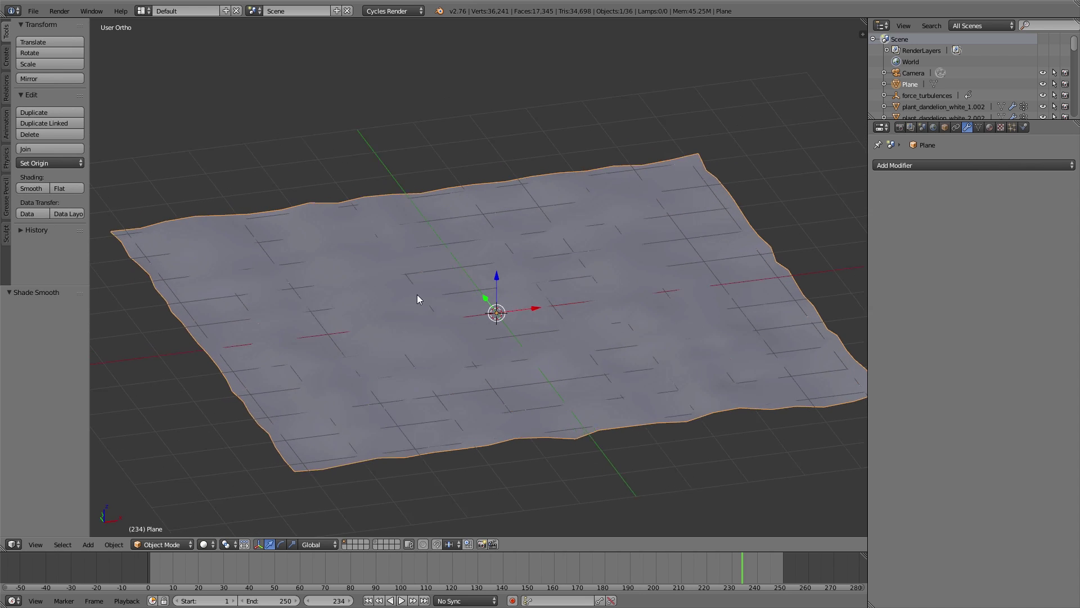
middle_drag(417, 295, 476, 291)
scroll(497, 272, down, 3)
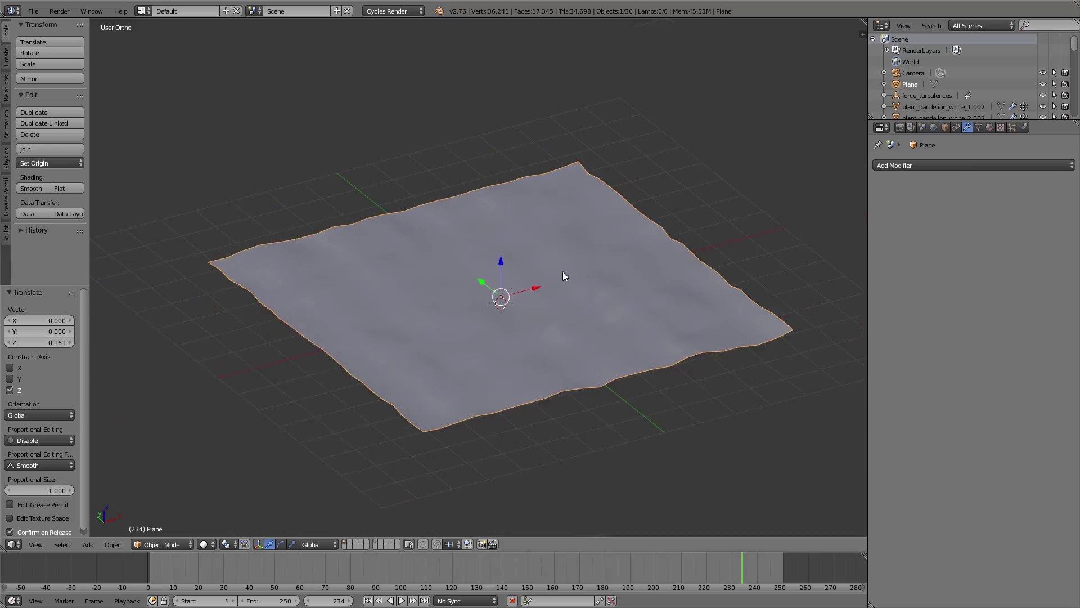
key(a)
scroll(557, 278, down, 2)
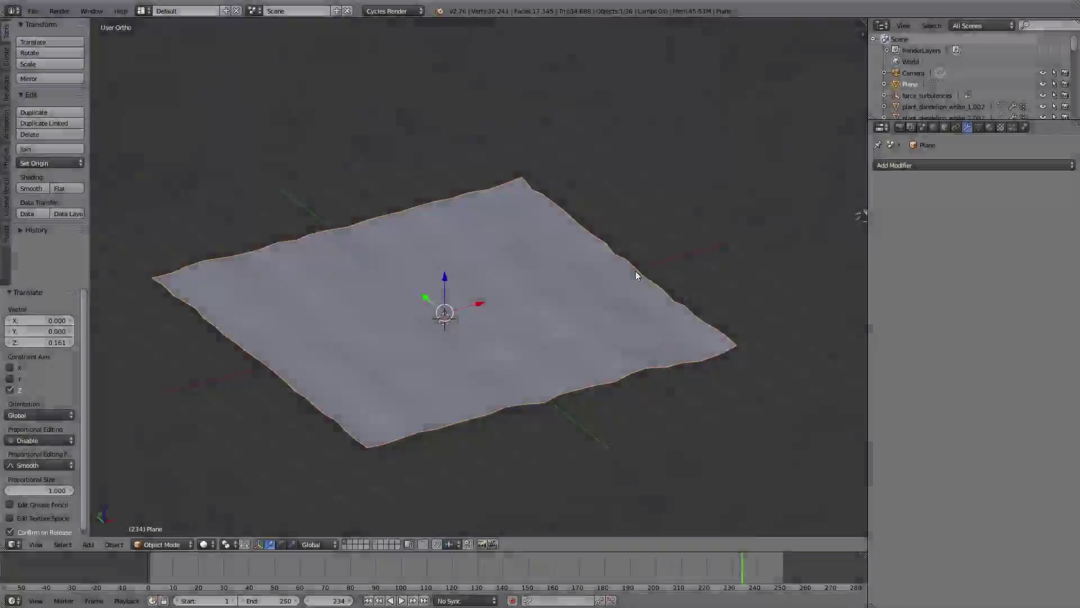
key(a)
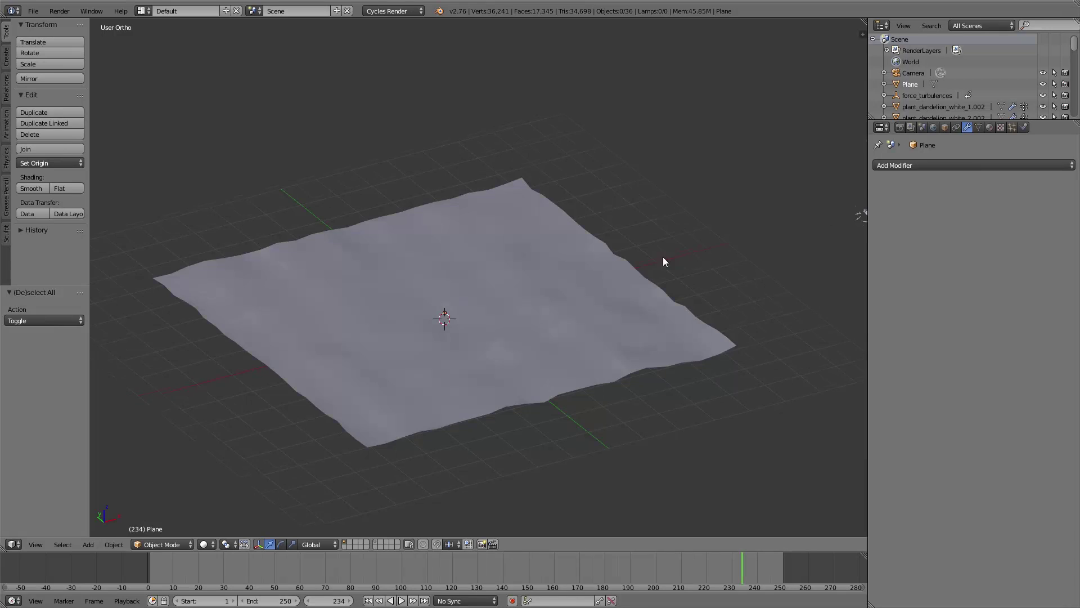
From the top view, select the five dandelion plants, put them in a new group named dandelion and deselect them
shift+middle_drag(663, 257, 437, 306)
scroll(441, 283, up, 2)
key(KP_7)
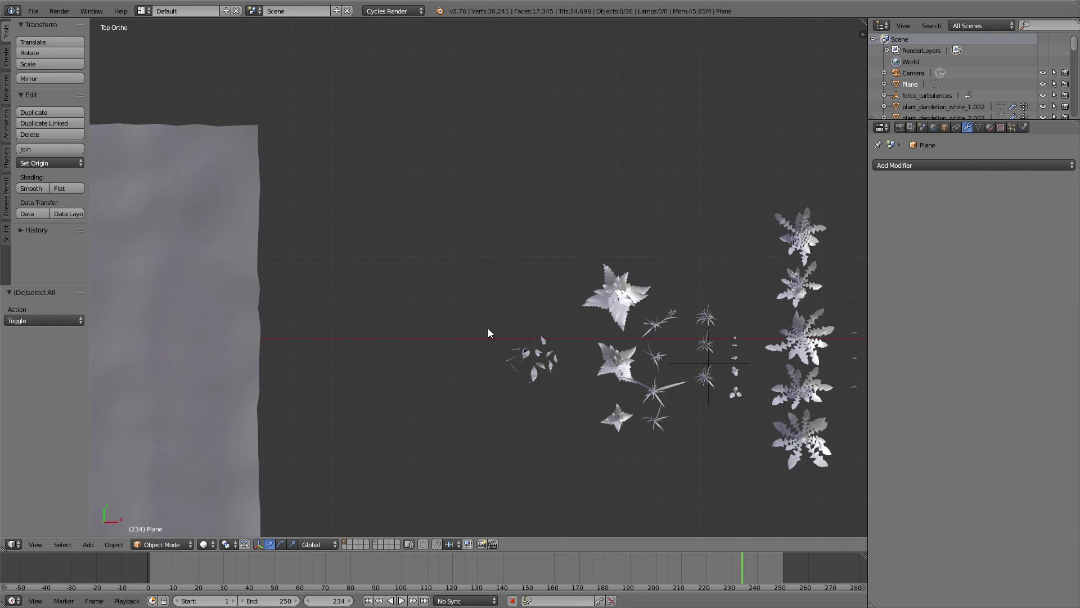
shift+middle_drag(758, 409, 514, 354)
scroll(577, 339, up, 2)
key(b)
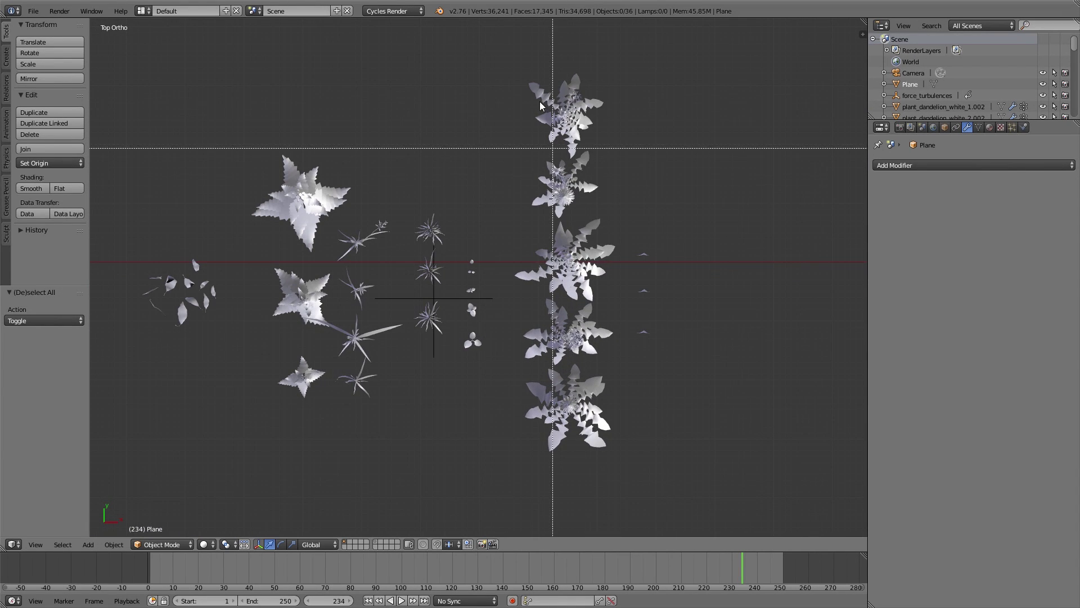
drag(540, 93, 615, 451)
key(ctrl+g)
click(58, 322)
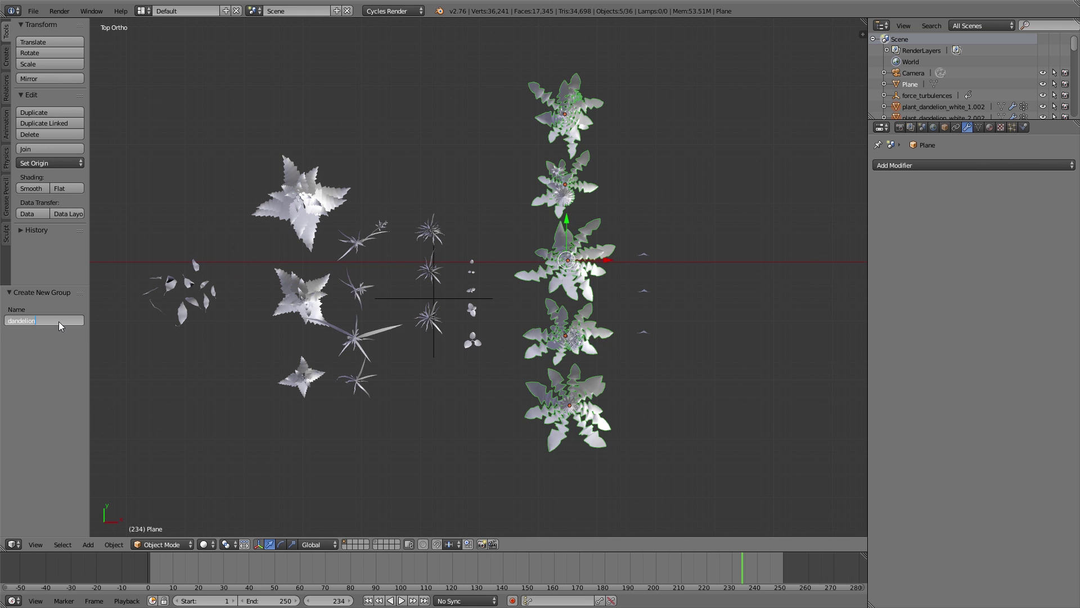
text(dandelion)
key(Return)
key(a)
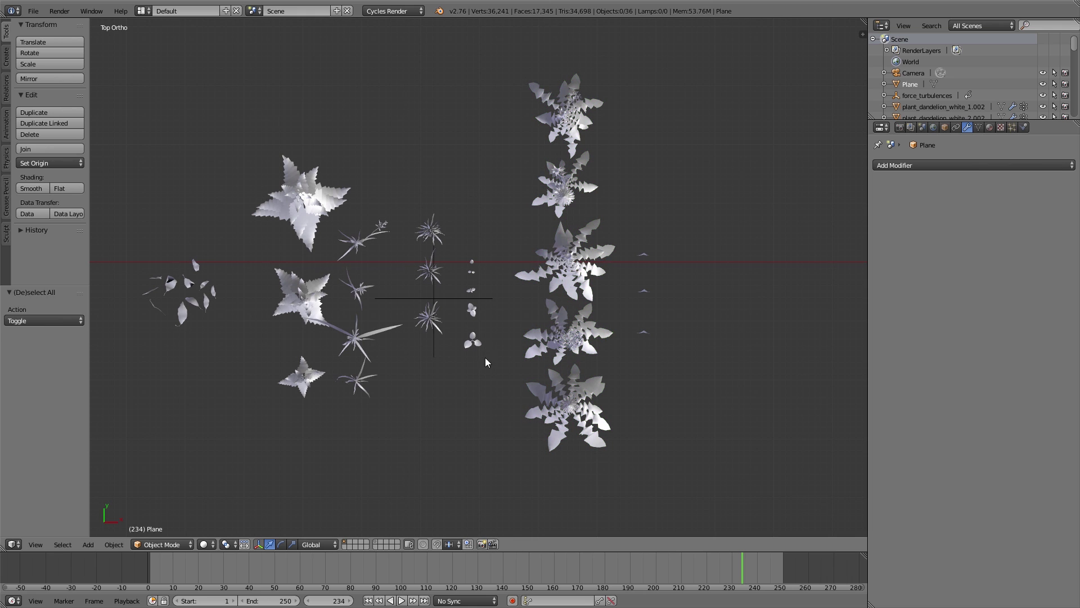
Put the three large nettle plants in a new group named stingings
key(ctrl+g)
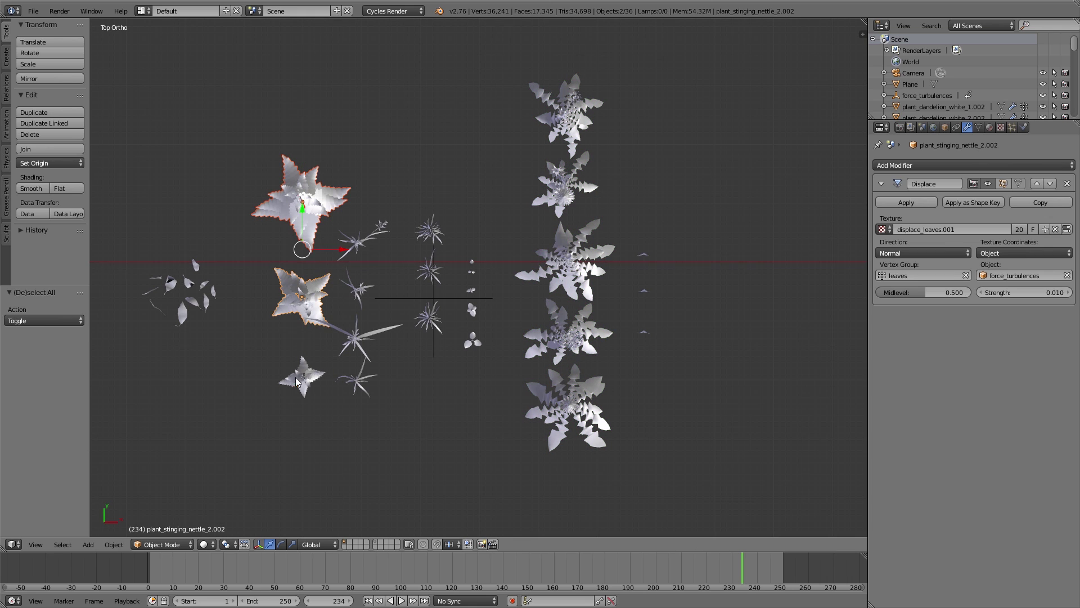
click(63, 321)
text(stingings)
Select the three small grass plants and put them in a new group named grass_samll
right_click(425, 319)
shift+right_click(425, 274)
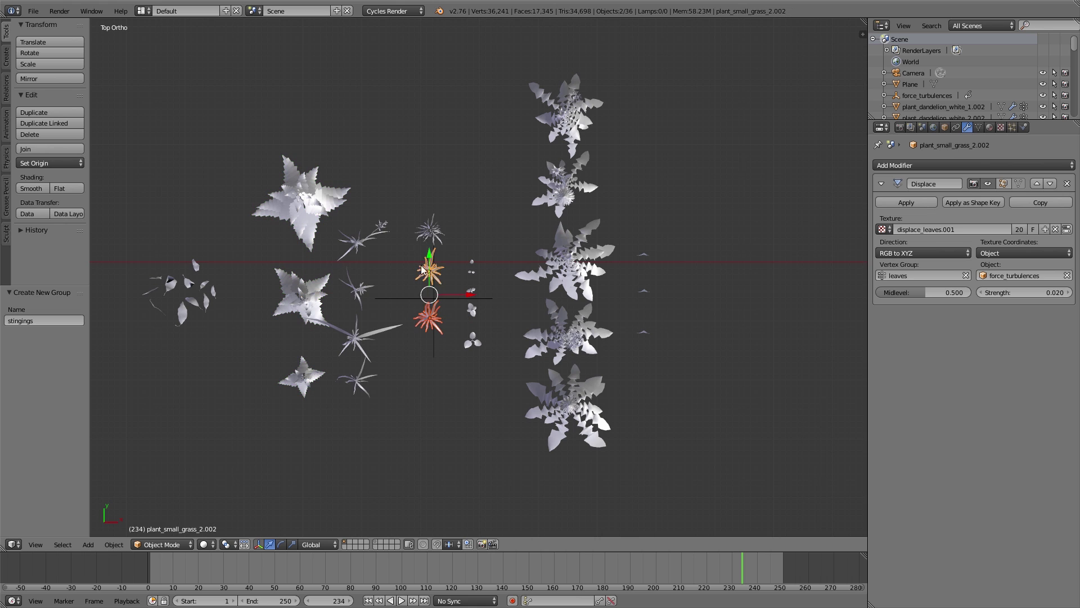
shift+right_click(420, 231)
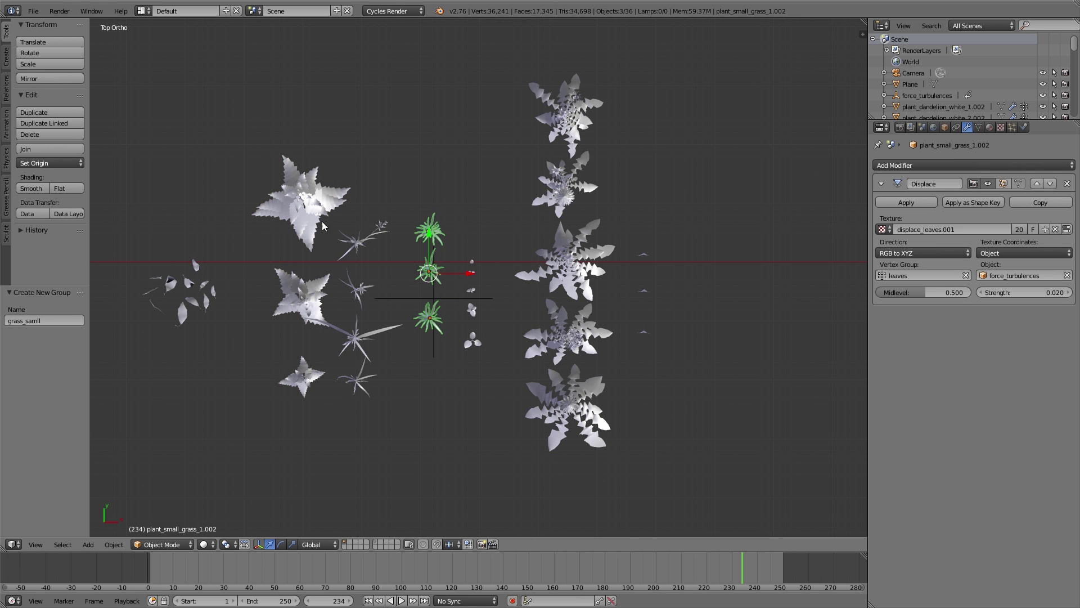
Select the four tall grass plants and put them in a new group named grass_tall
right_click(356, 243)
shift+right_click(355, 289)
shift+right_click(355, 338)
shift+right_click(356, 381)
key(ctrl+g)
click(26, 322)
drag(25, 321, 34, 321)
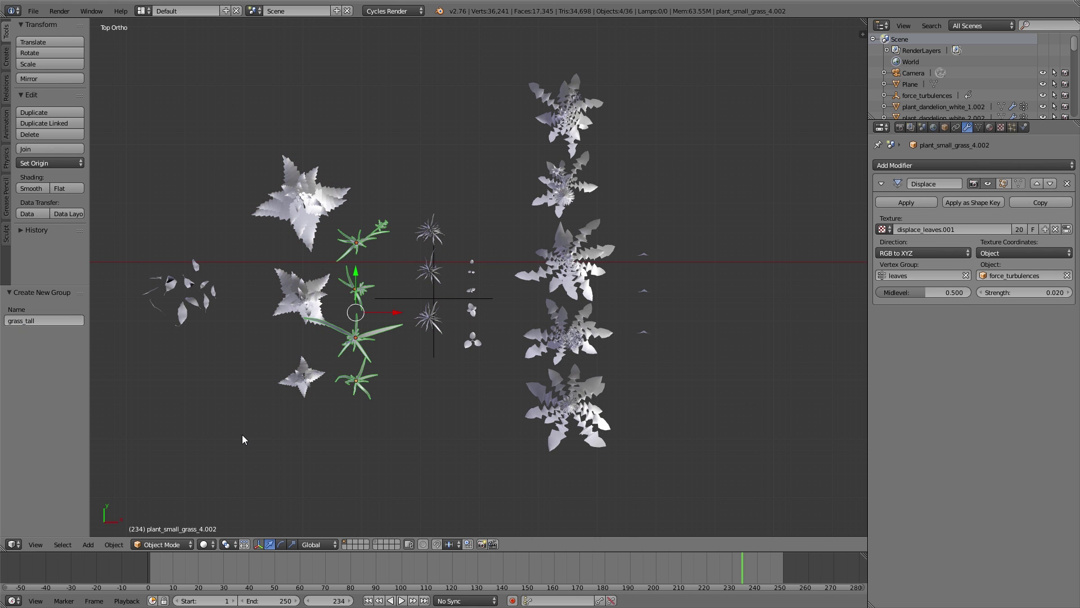
Group the column of small leafy plants as weed and the cluster of scattered leaves as leaves_dead
right_click(472, 343)
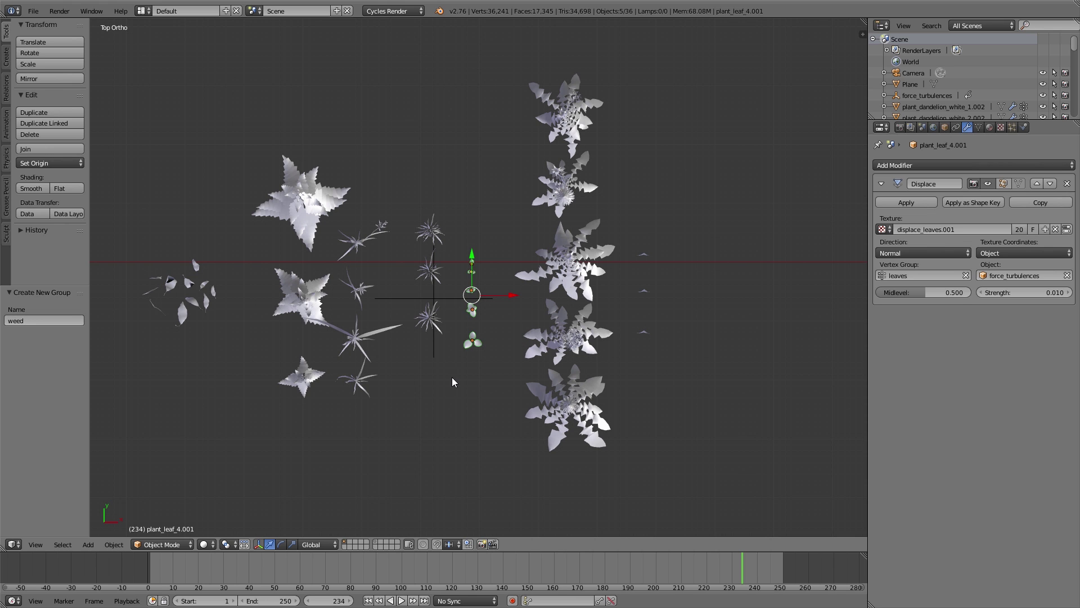
key(a)
key(b)
drag(132, 250, 228, 338)
key(ctrl+g)
click(55, 318)
text(leabes)
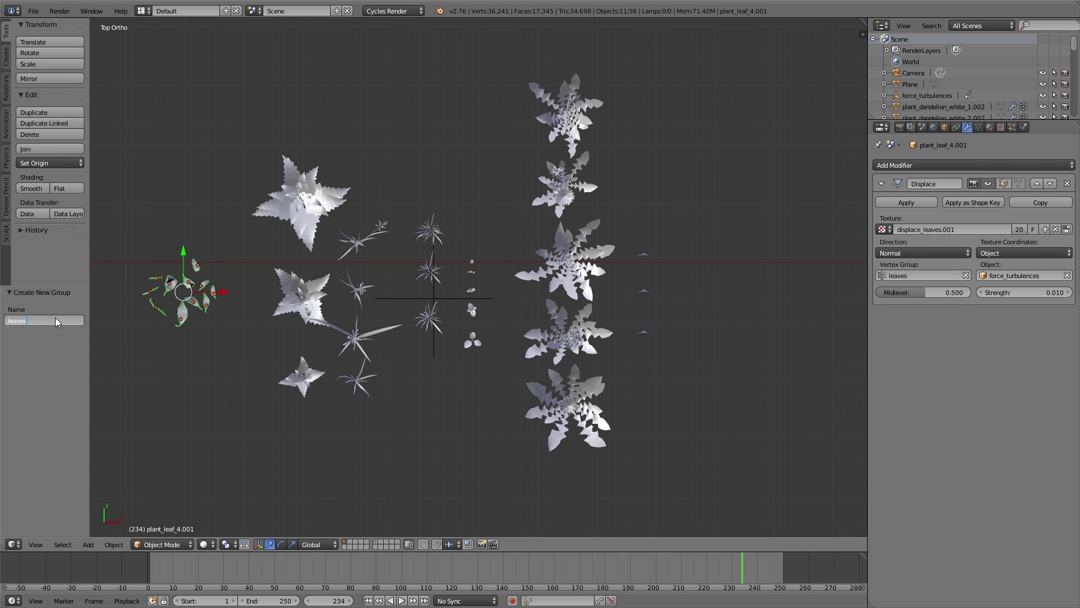
text(_dead)
key(Return)
Name the plane ground and give it a Hair particle system named grass_small with Advanced options enabled
middle_drag(655, 335, 562, 345)
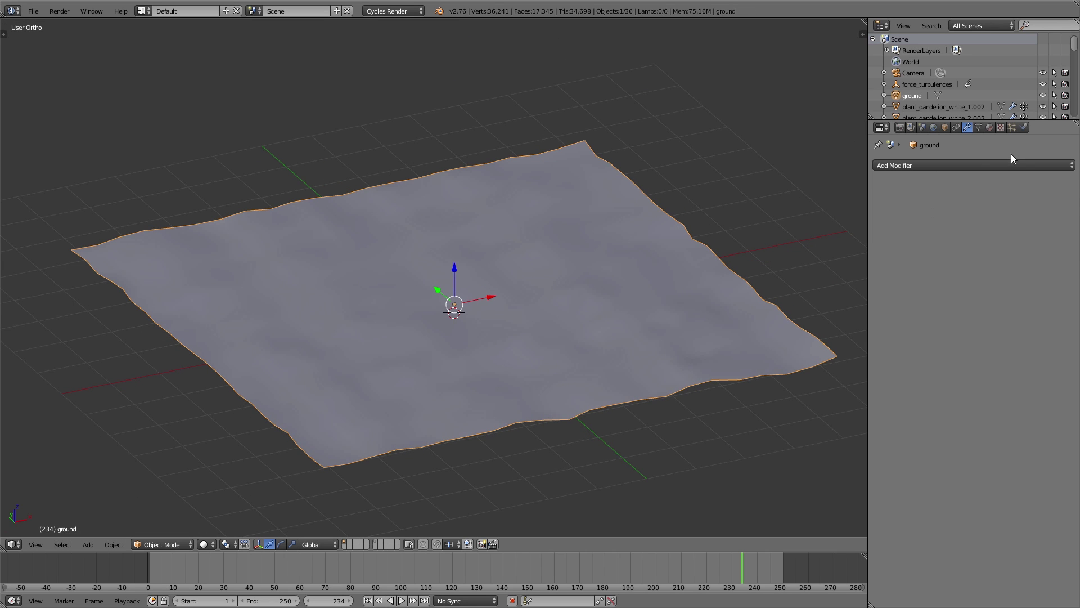
click(1012, 127)
click(963, 201)
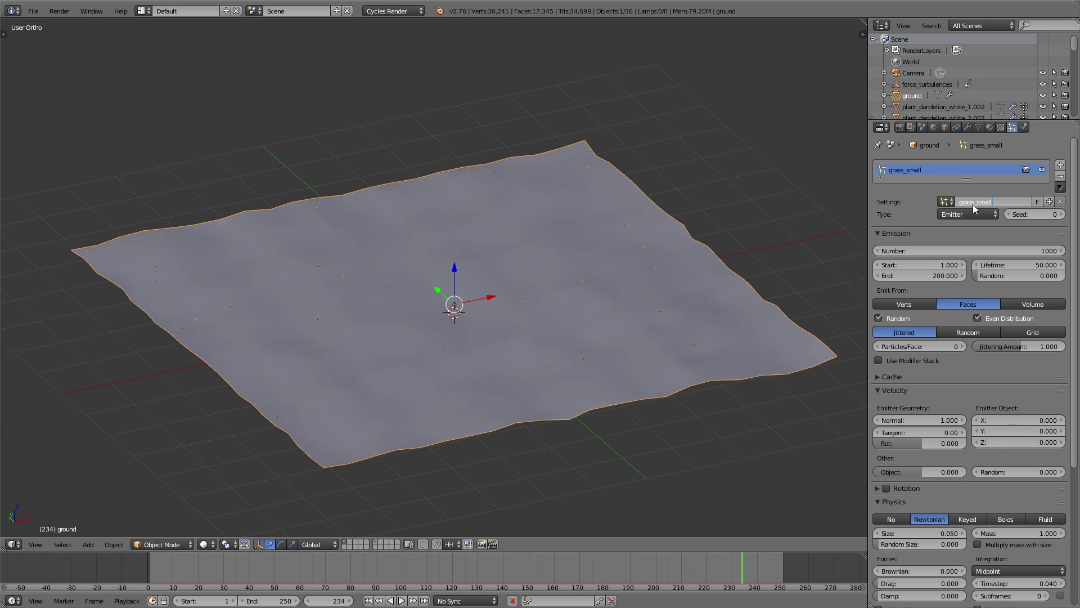
click(947, 212)
click(953, 188)
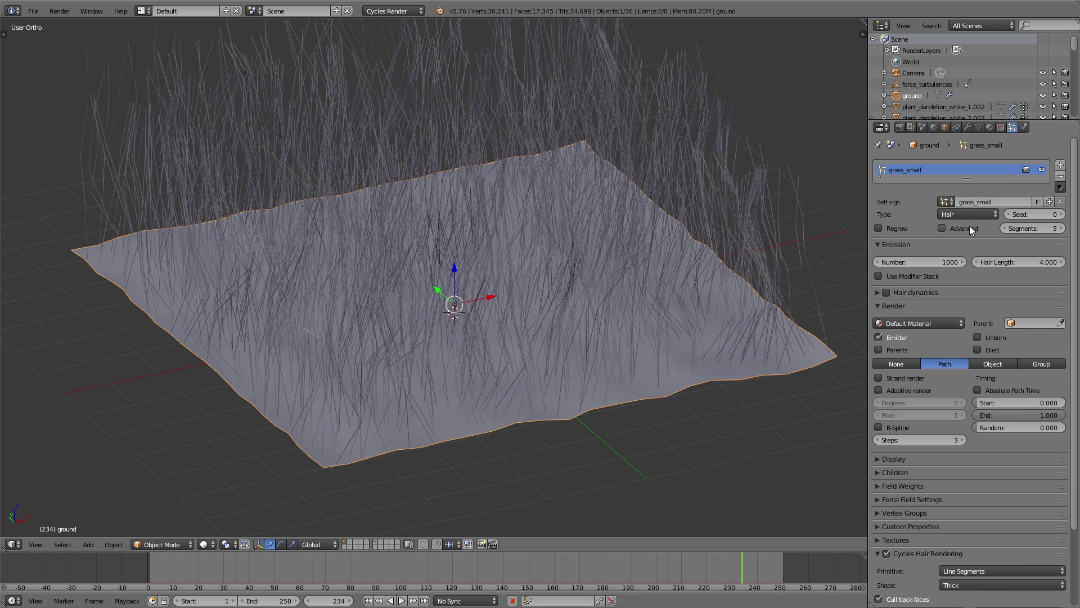
click(942, 228)
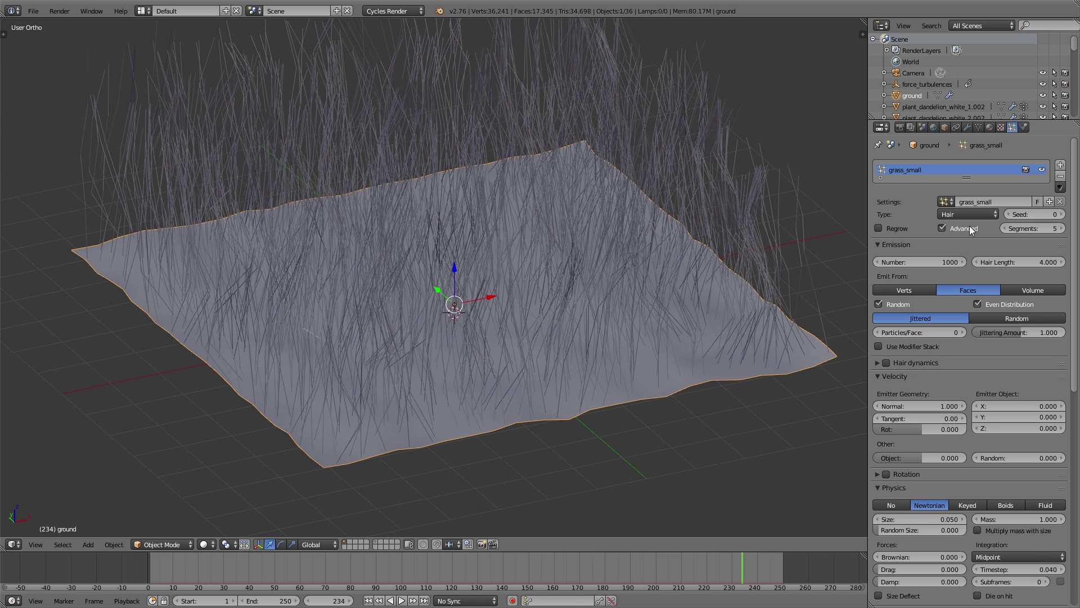
Select all the plants and the force object beside the ground and move them to the second layer
middle_drag(532, 258, 537, 107)
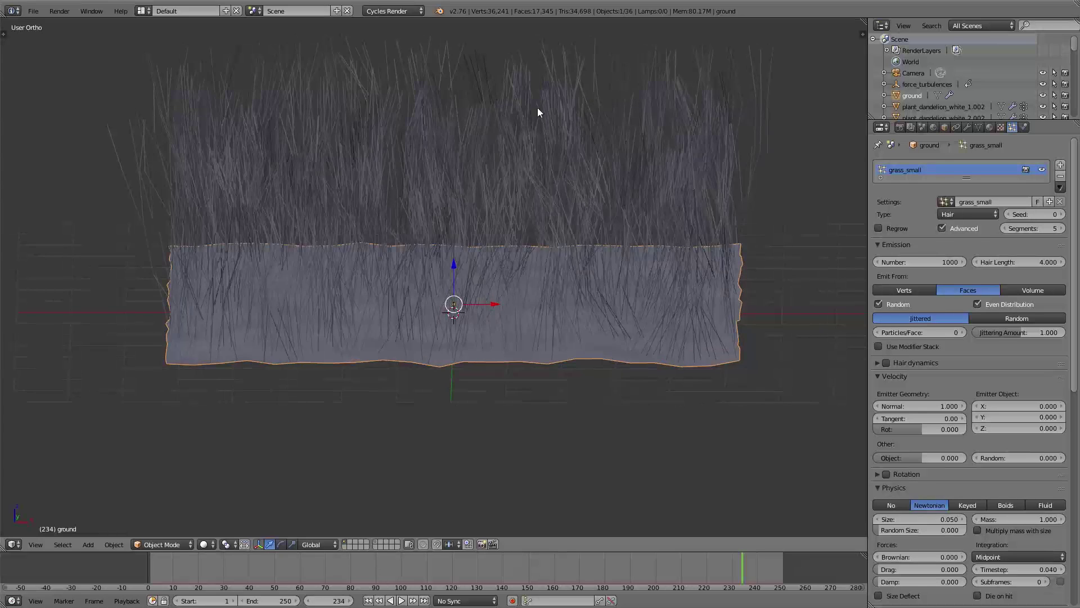
scroll(336, 250, down, 6)
shift+middle_drag(542, 275, 439, 282)
key(a)
scroll(540, 278, up, 3)
key(b)
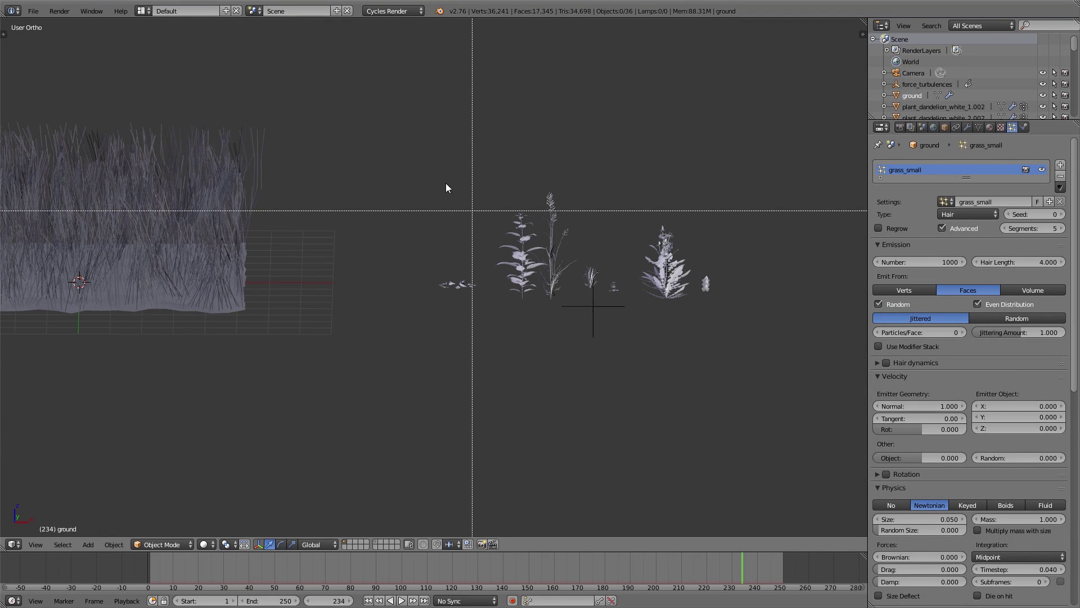
drag(427, 170, 722, 368)
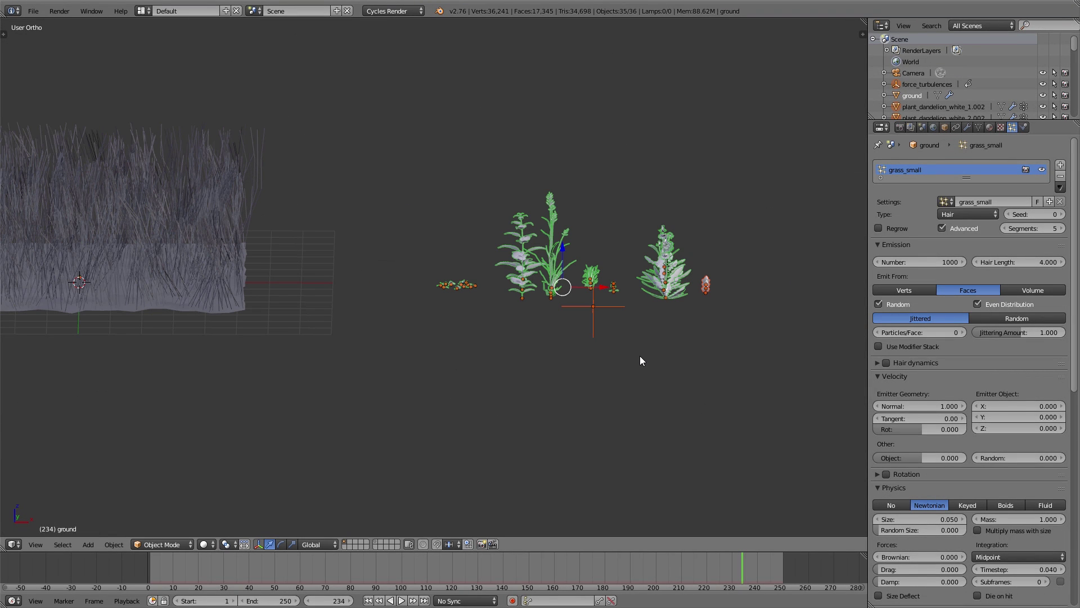
key(m)
click(738, 376)
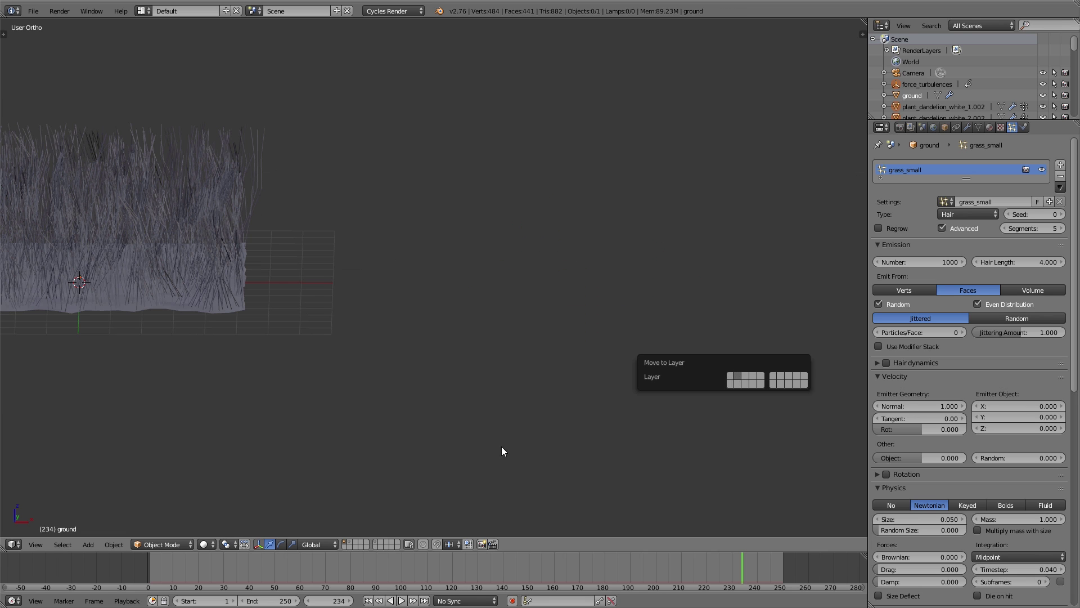
Select the ground plane and set the current frame to 0
key(Home)
scroll(460, 370, up, 1)
right_click(392, 363)
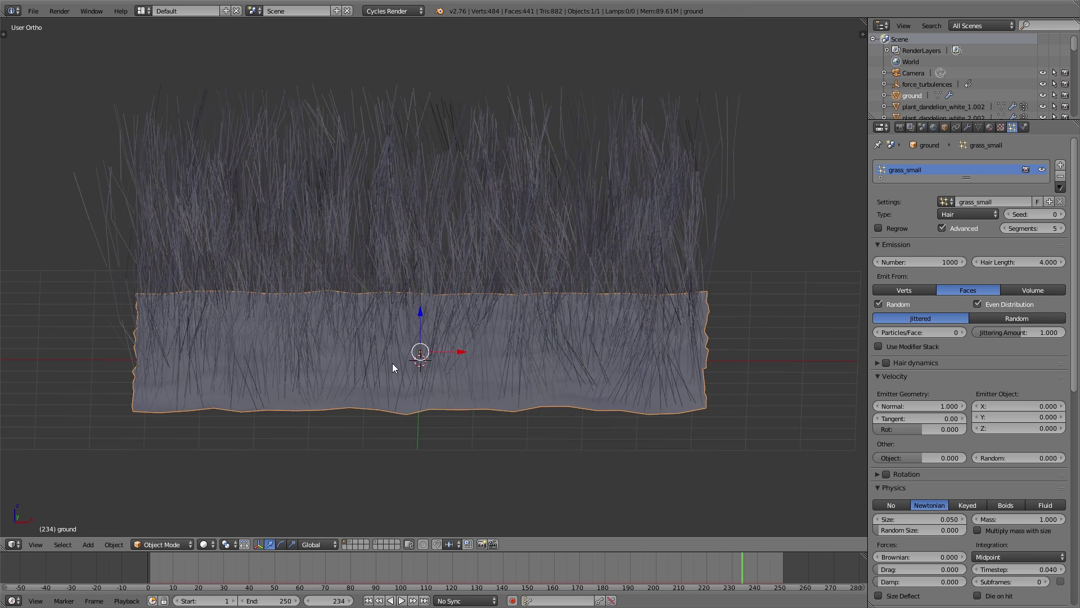
middle_drag(403, 363, 431, 361)
click(66, 564)
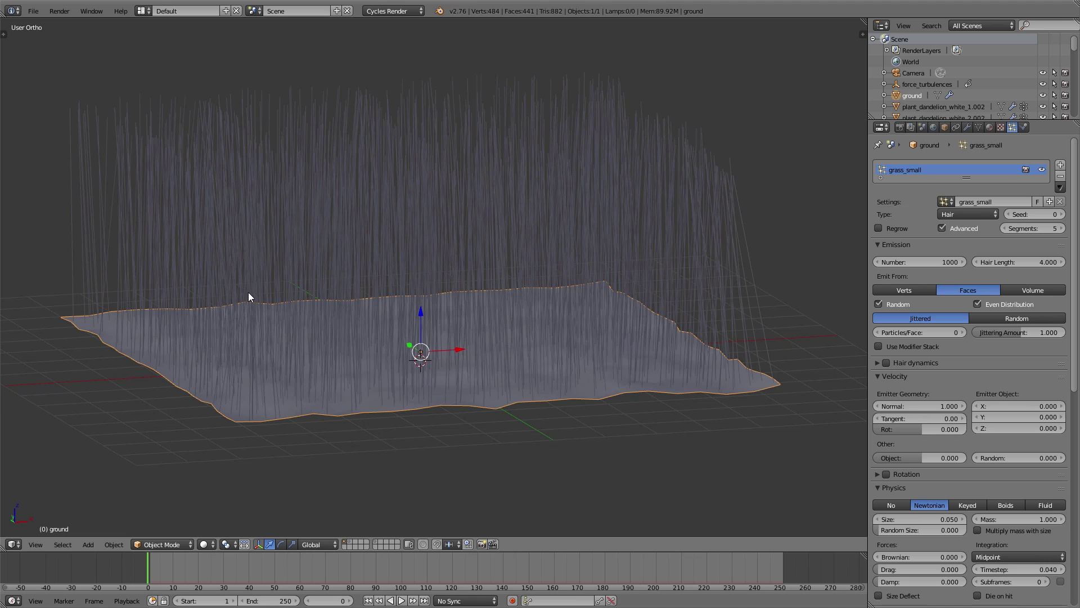
scroll(249, 292, up, 1)
middle_drag(254, 291, 266, 299)
scroll(265, 299, down, 1)
shift+middle_drag(344, 289, 353, 310)
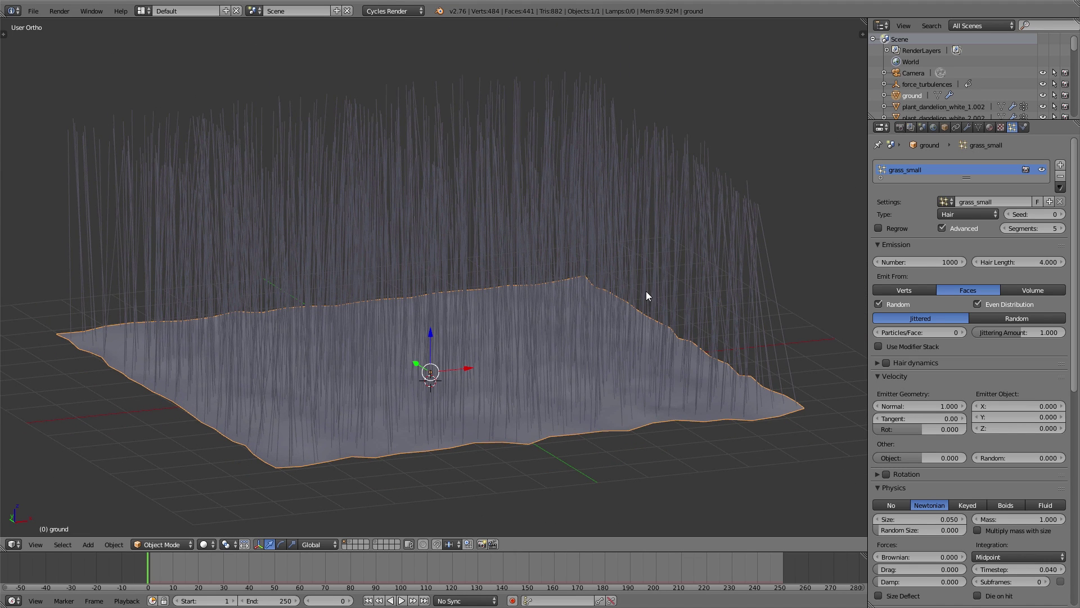
Render the grass_small particles as a group, using grass_samll as the dupli group
click(922, 245)
click(921, 273)
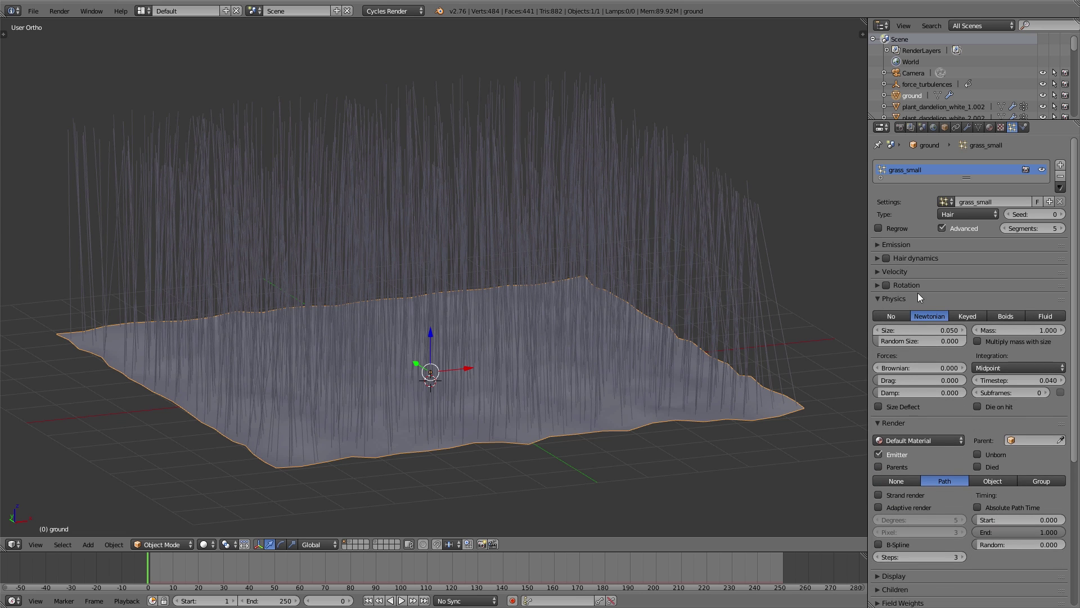
click(914, 300)
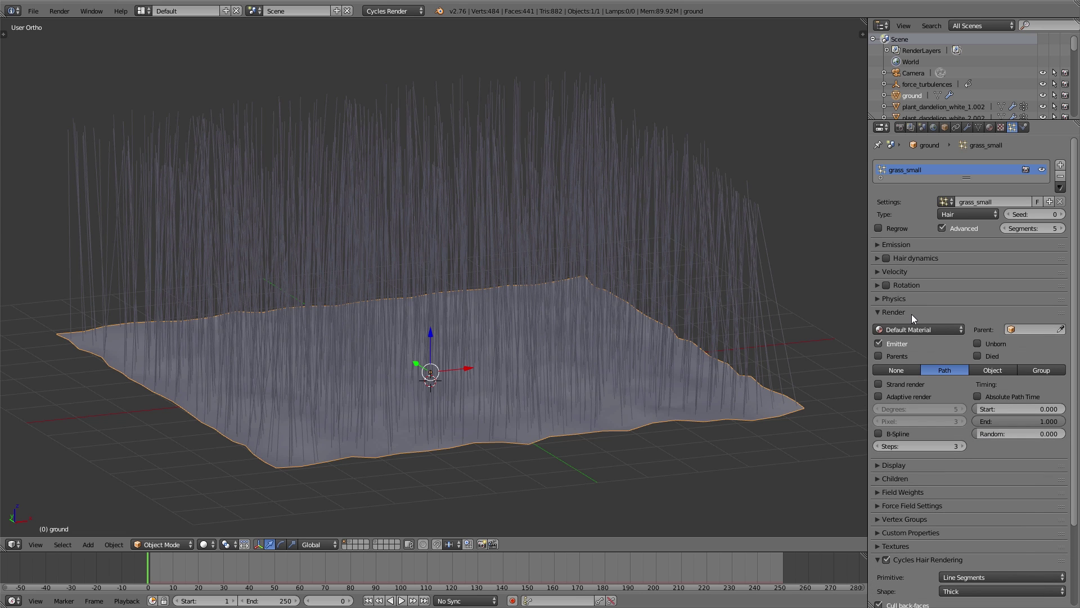
click(1035, 371)
click(1003, 384)
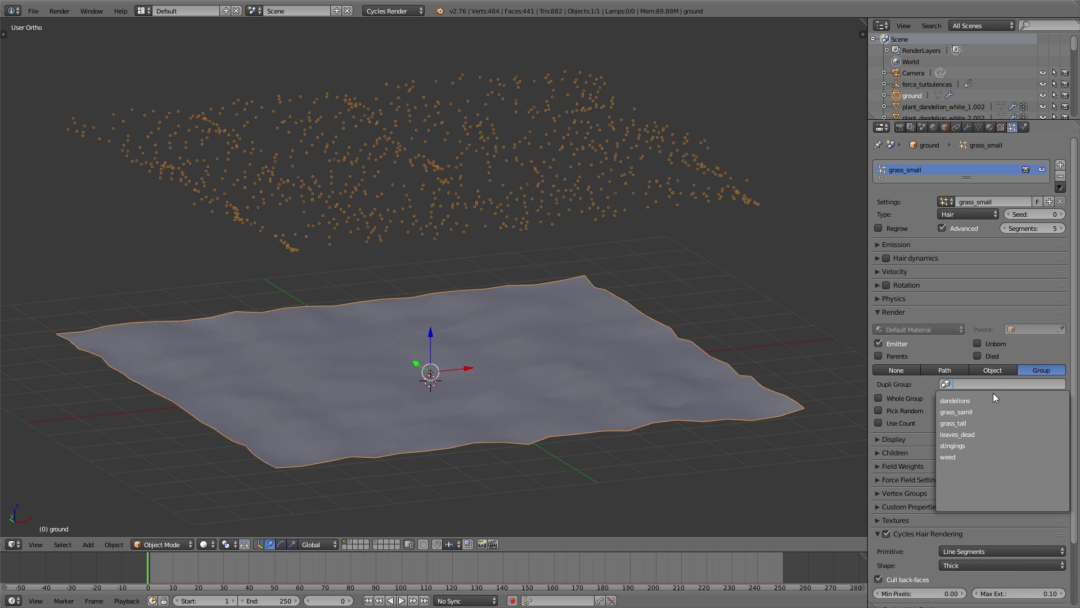
click(980, 412)
scroll(411, 430, up, 6)
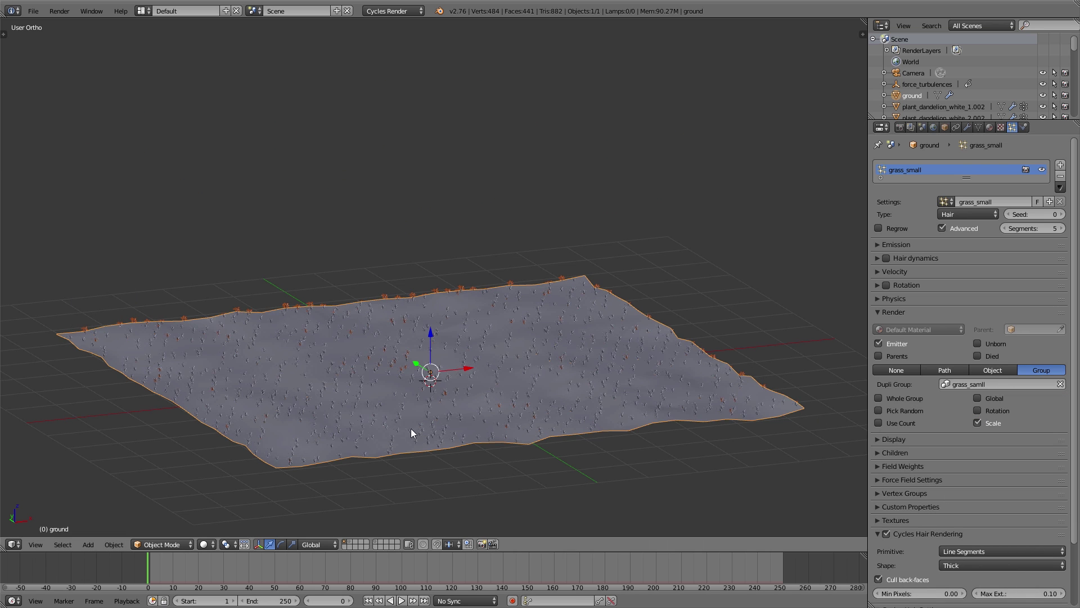
shift+middle_drag(524, 414, 482, 492)
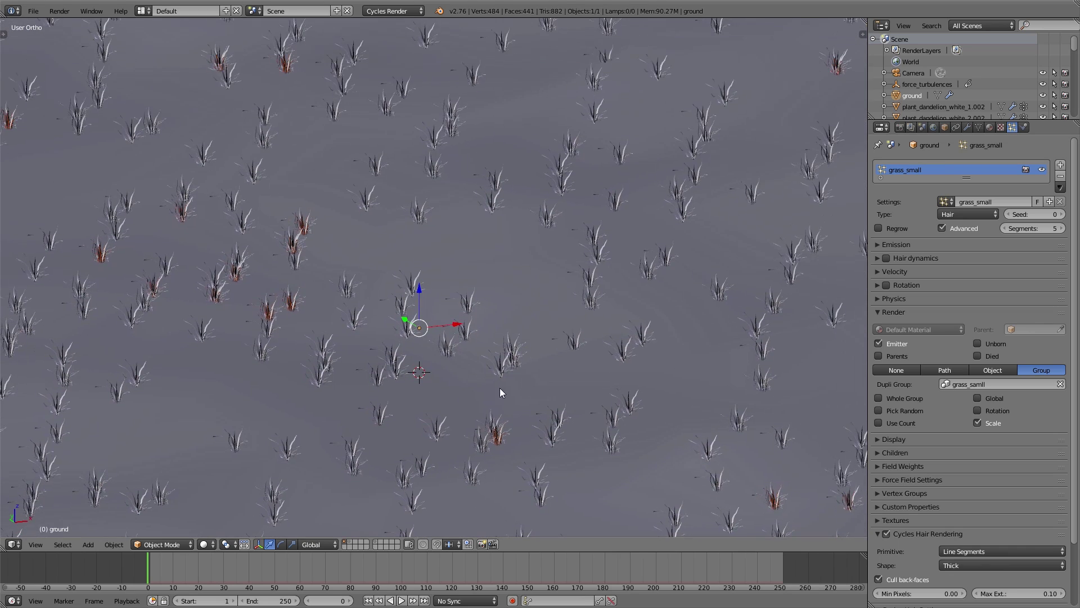
middle_drag(494, 345, 505, 353)
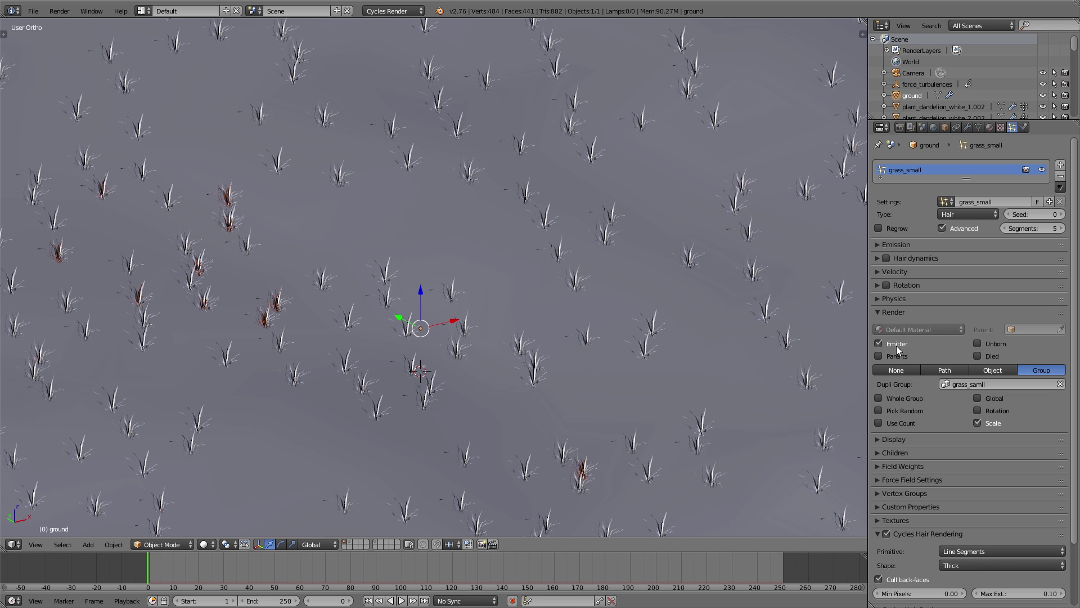
Set the particles' physics size to 0.077 and random size to 0.636
click(903, 312)
click(900, 300)
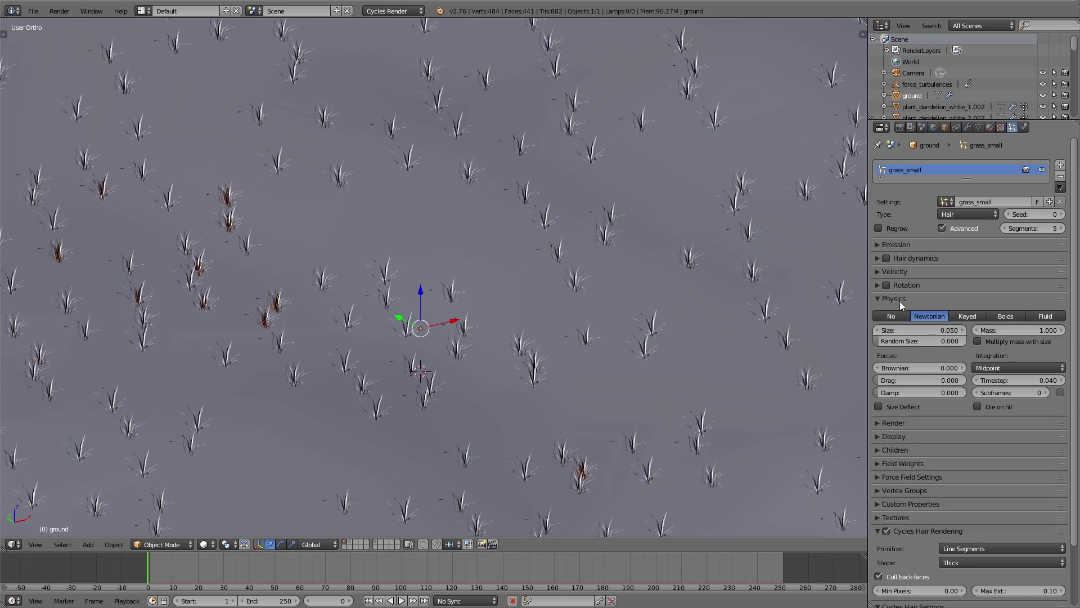
drag(898, 330, 910, 402)
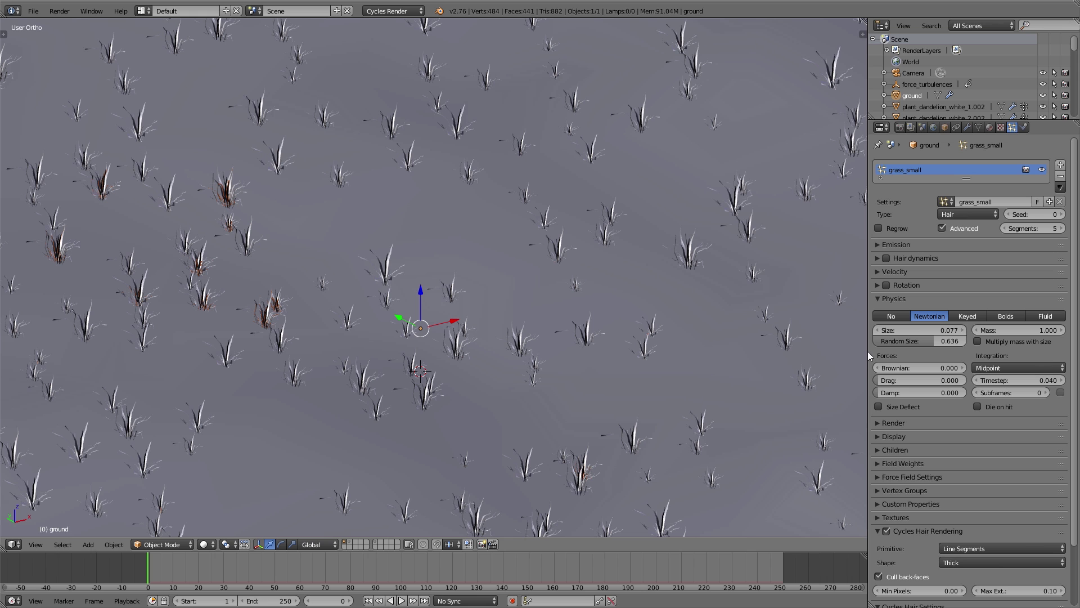
Enable particle rotation with a phase of 1.000 and a random phase of 1.316
click(917, 298)
click(909, 283)
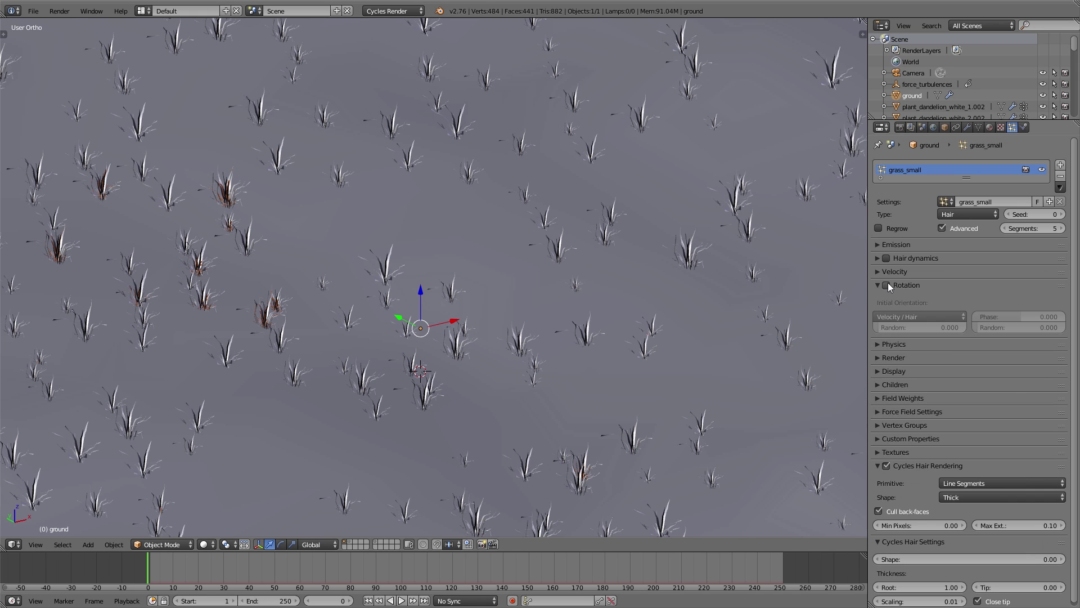
click(887, 285)
drag(982, 316, 1044, 336)
scroll(446, 251, down, 5)
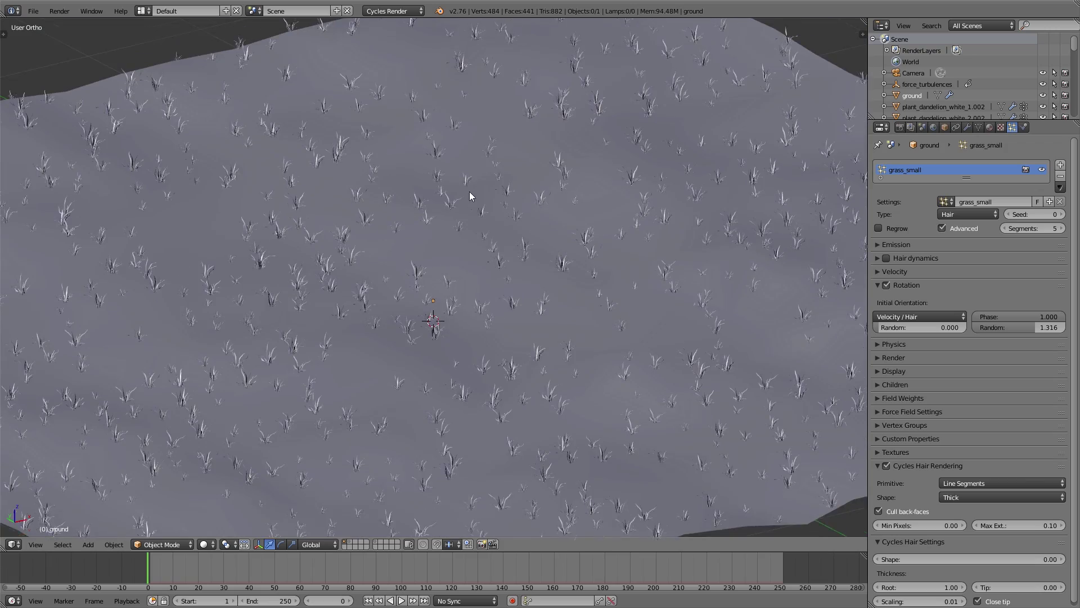
Walk through the scattered grass at ground level to examine its size and rotation variation
middle_drag(471, 197, 504, 277)
key(shift+f)
key(w)
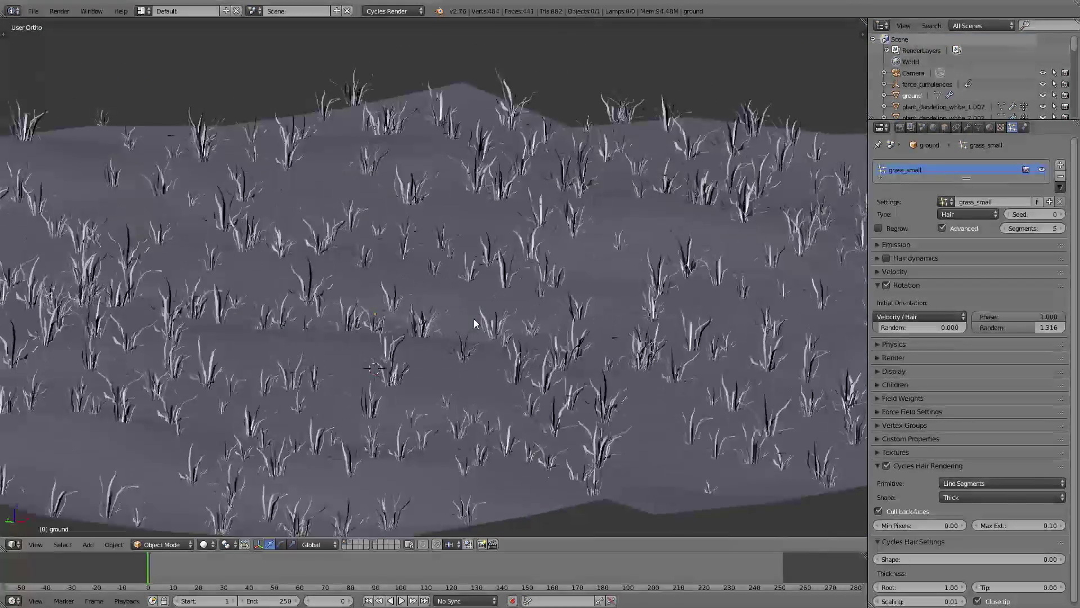
key(w)
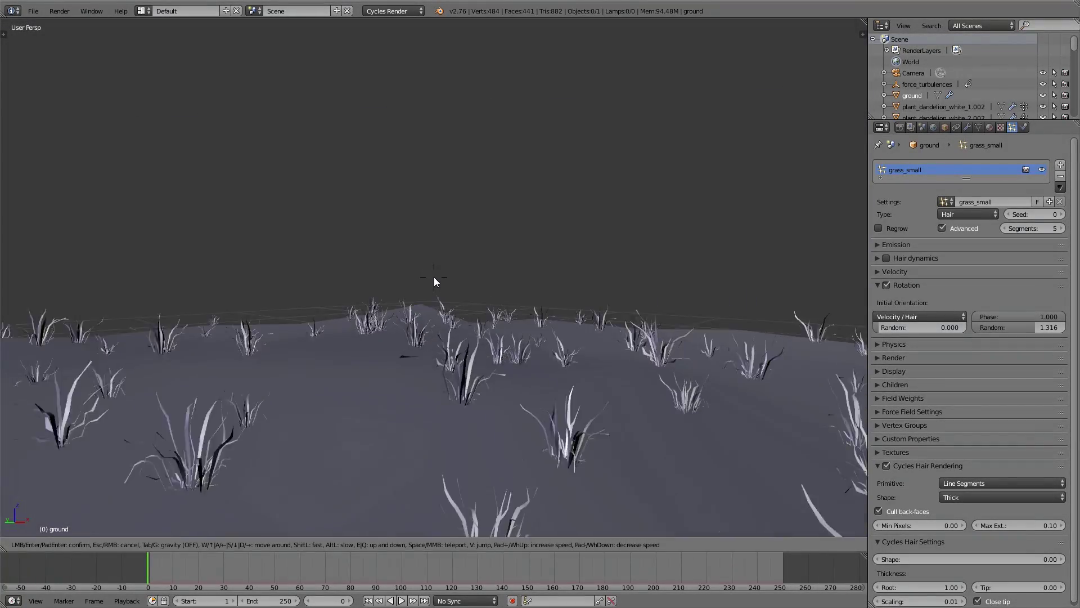
key(w)
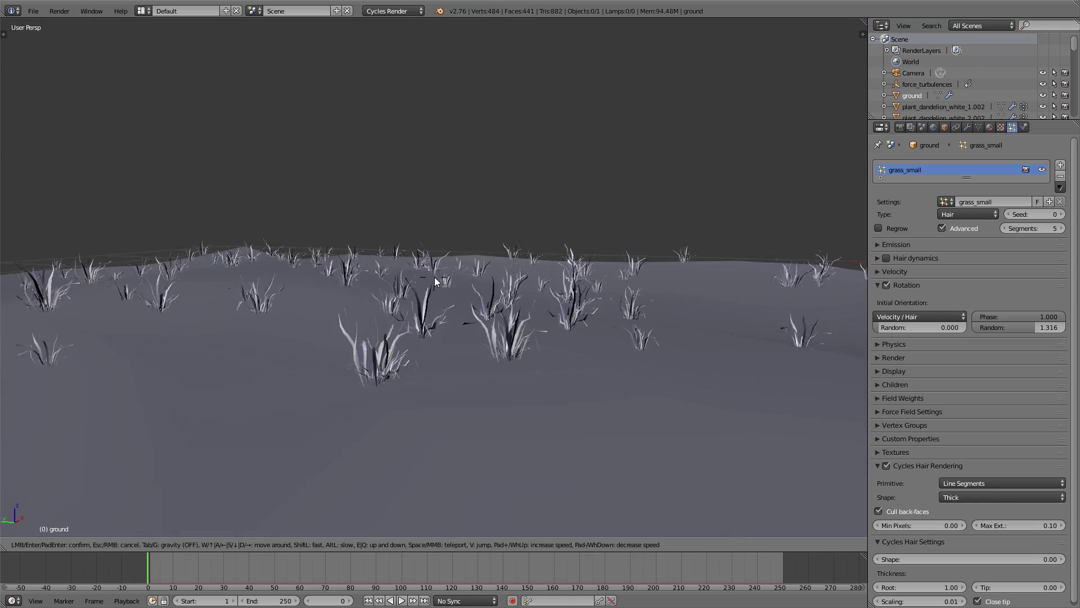
key(Escape)
scroll(451, 295, up, 2)
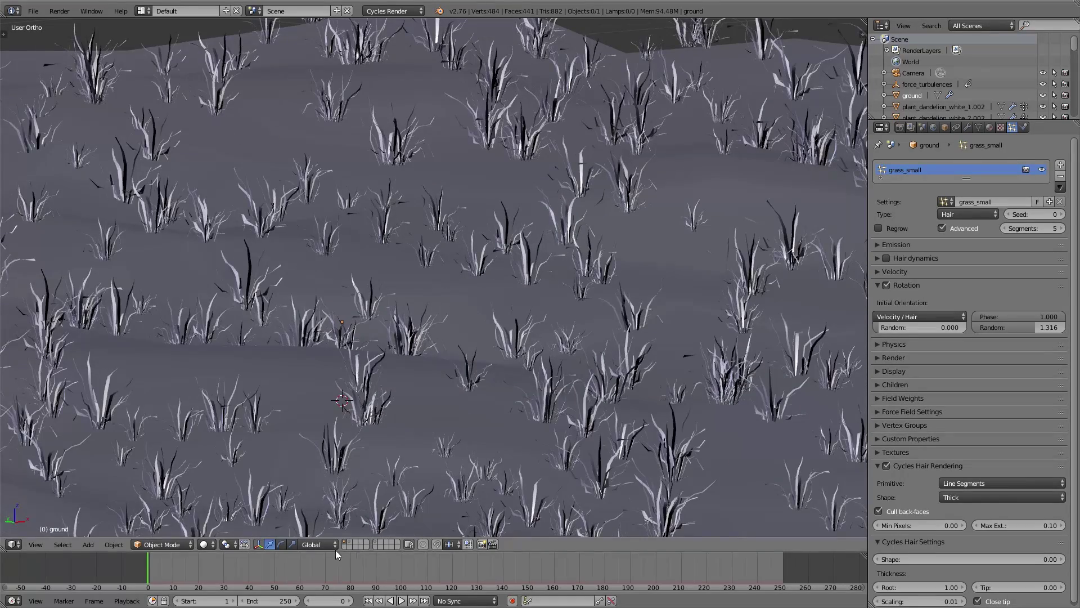
With the plants' layer shown, play the animation and set the grass_small emission number to 9364
key(alt+a)
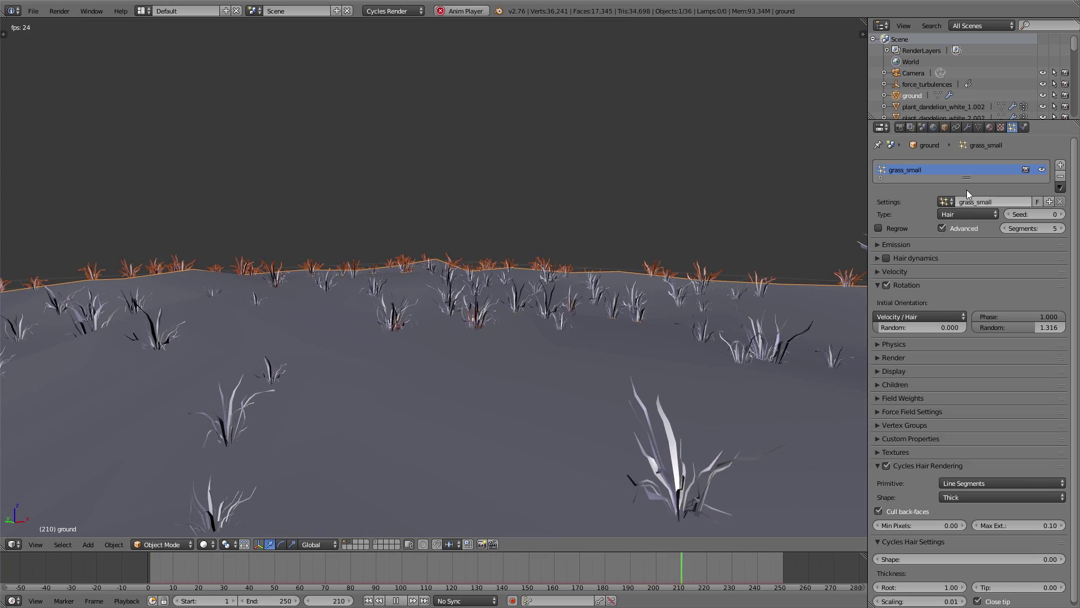
click(894, 245)
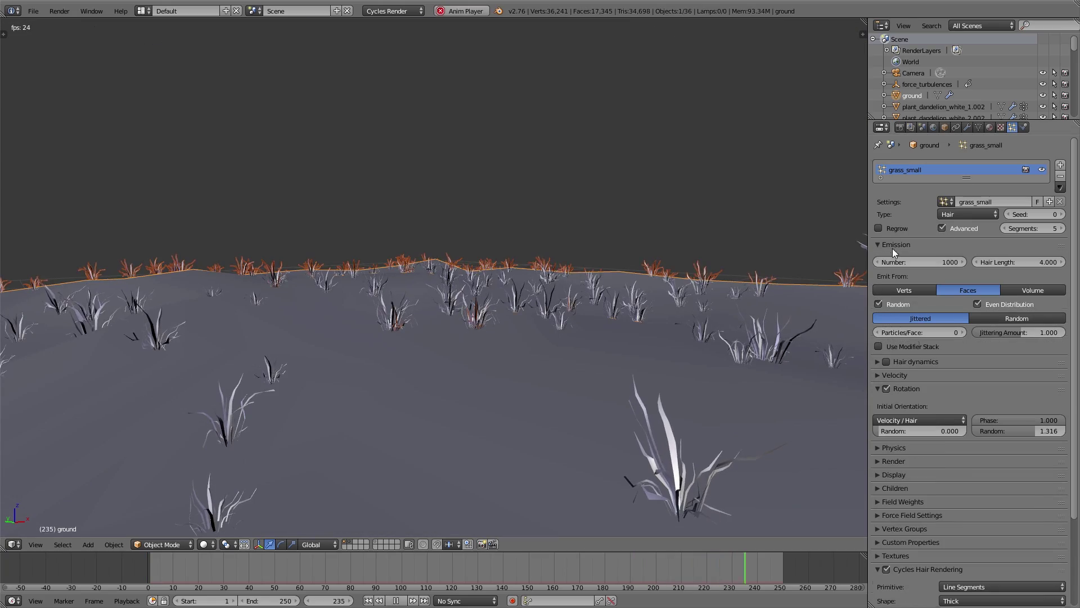
drag(71, 252, 225, 393)
key(a)
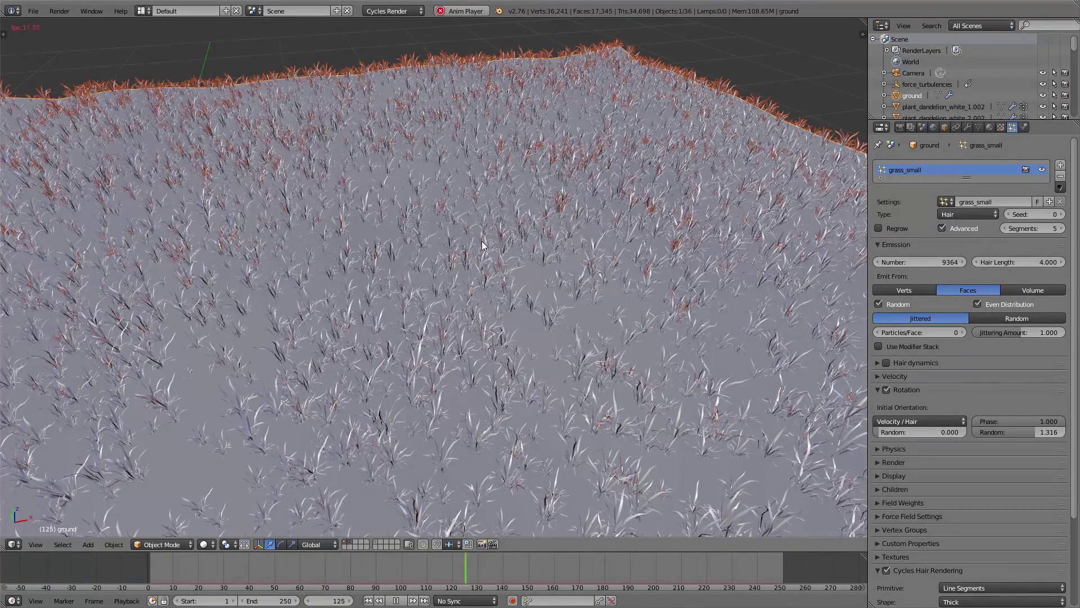
Weight paint the ground with an enlarged brush in broad full-weight bands, leaving the outer edges and two inner patches unpainted
key(Tab)
click(552, 202)
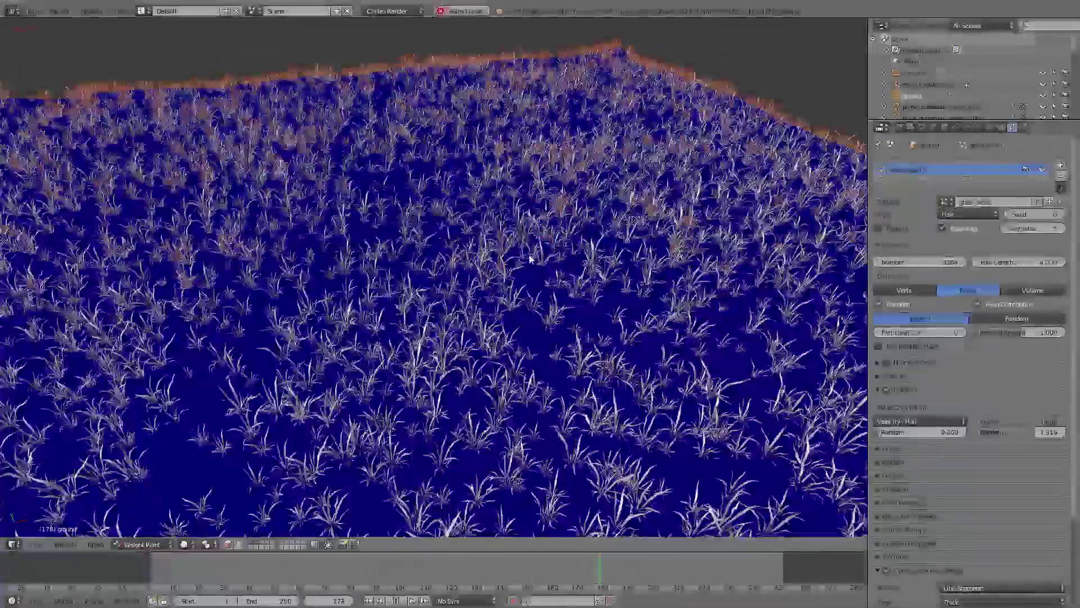
scroll(554, 260, down, 2)
key(f)
click(586, 258)
drag(715, 233, 501, 385)
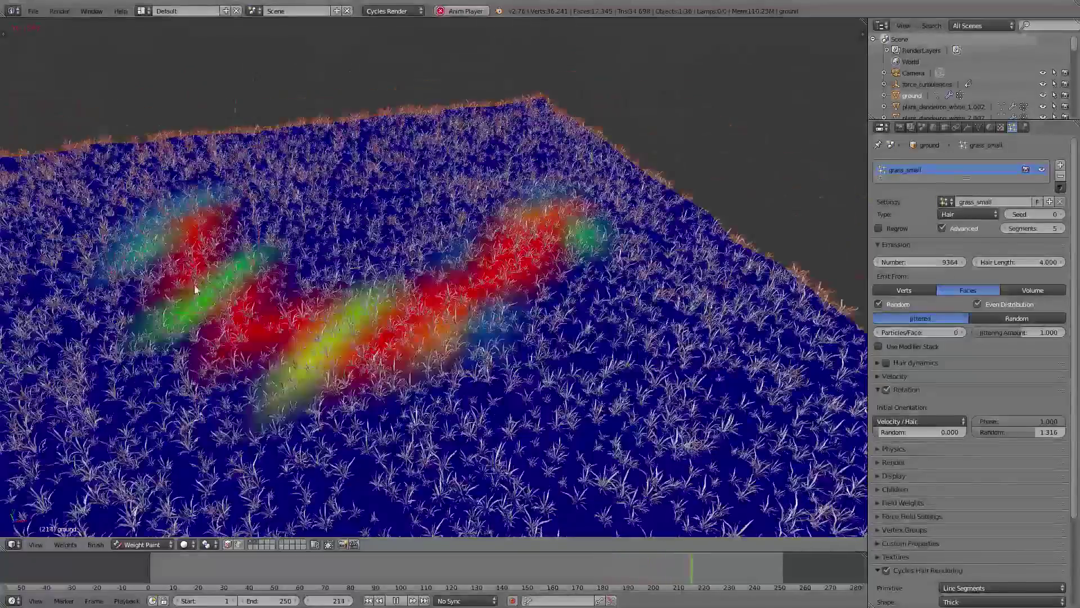
mouse_move(338, 388)
middle_down()
mouse_move(374, 383)
mouse_move(444, 278)
middle_up()
mouse_move(416, 416)
mouse_down()
mouse_move(279, 468)
mouse_move(237, 225)
mouse_move(726, 253)
mouse_move(591, 234)
mouse_up()
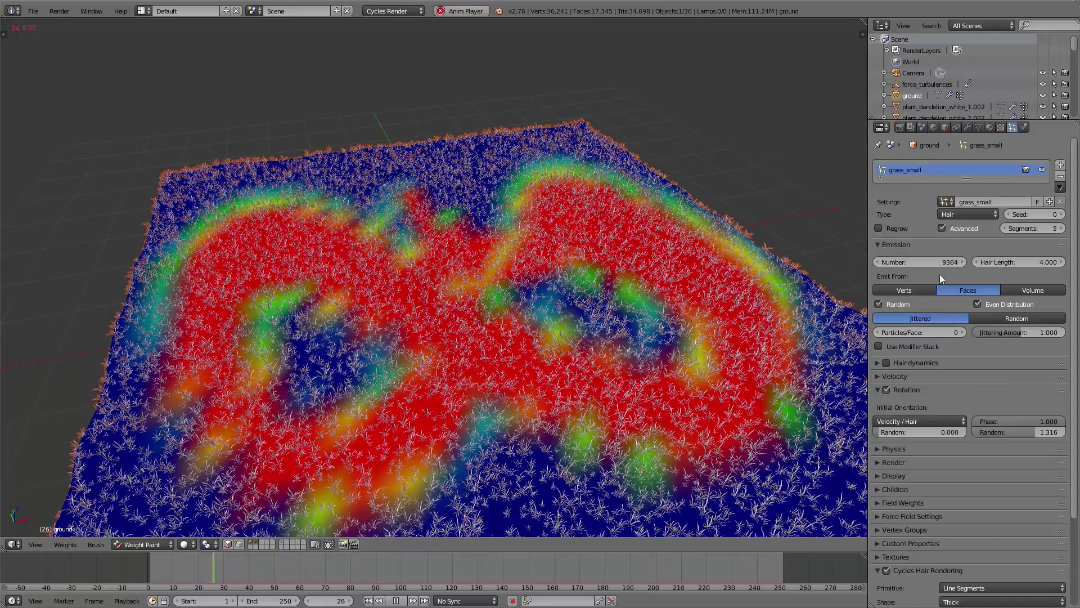
Assign the painted vertex group Group to the grass_small density and return the ground to Object Mode
click(934, 244)
click(923, 465)
click(920, 478)
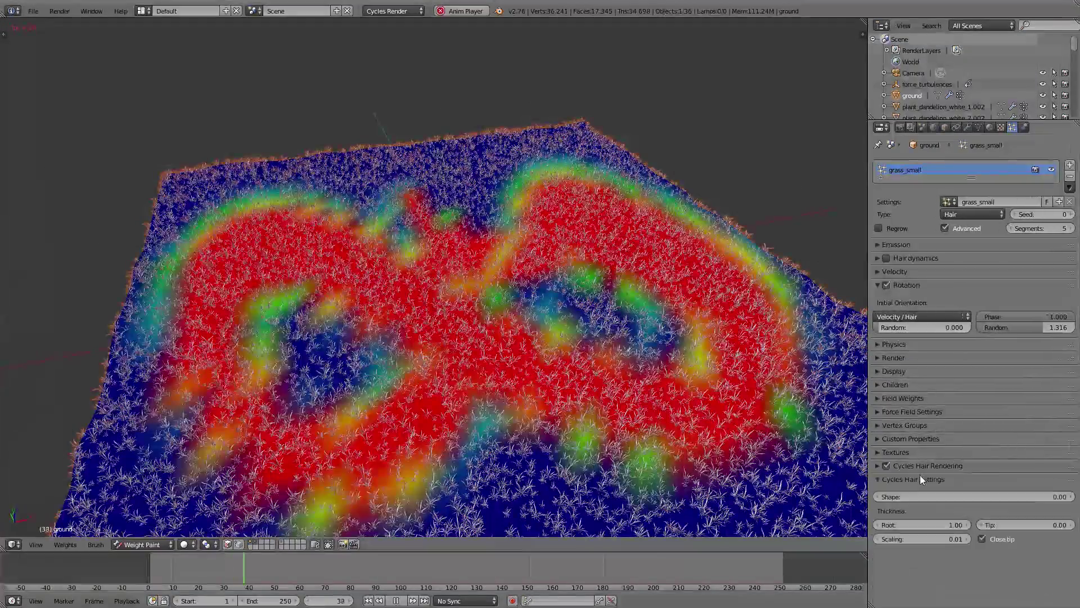
click(909, 425)
click(951, 441)
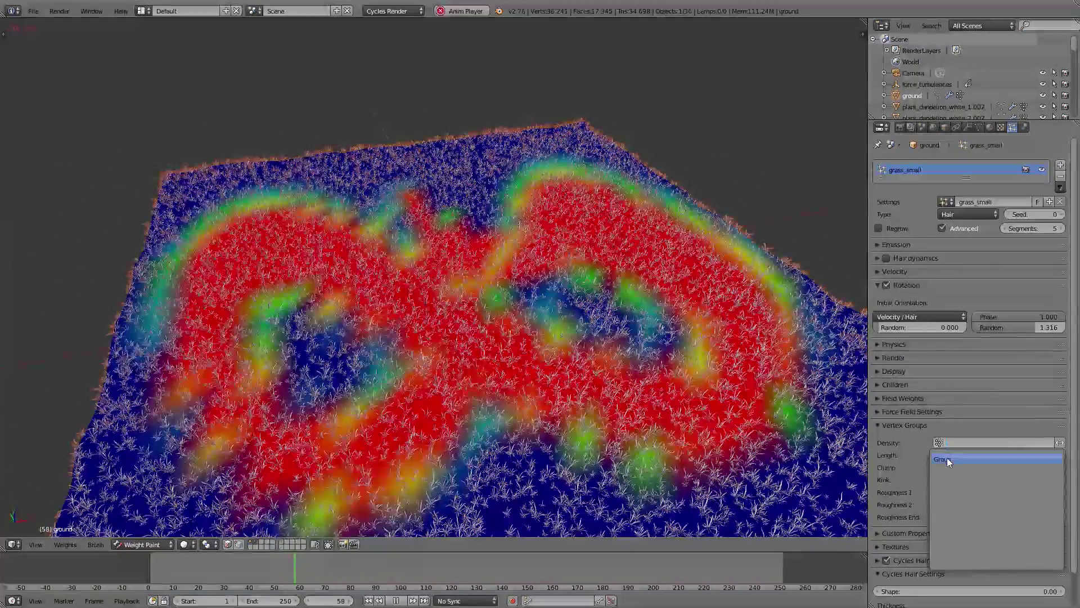
click(945, 459)
key(ctrl+Tab)
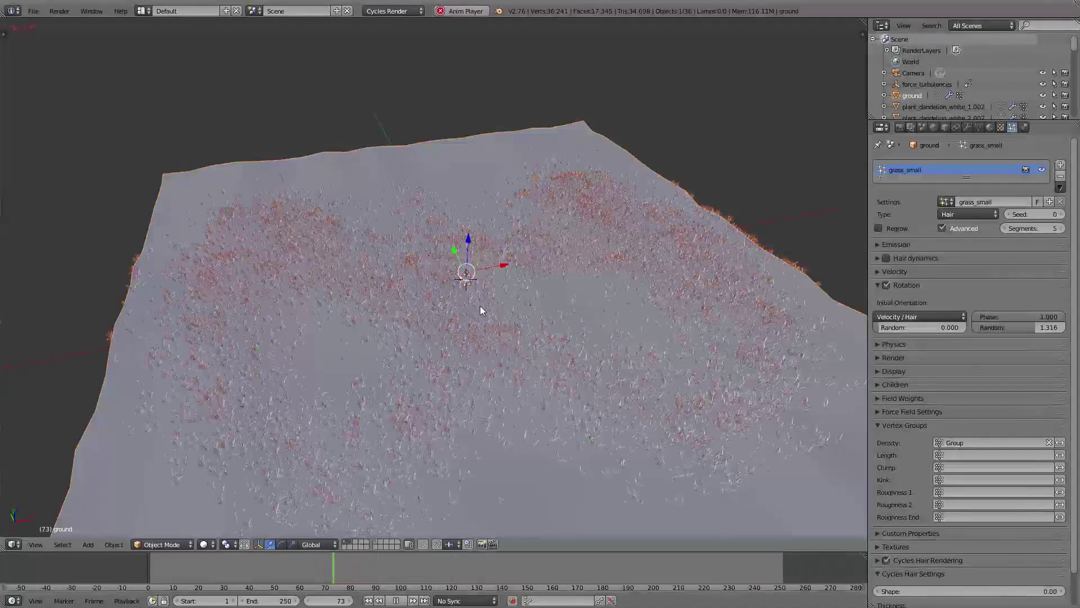
middle_drag(513, 302, 521, 291)
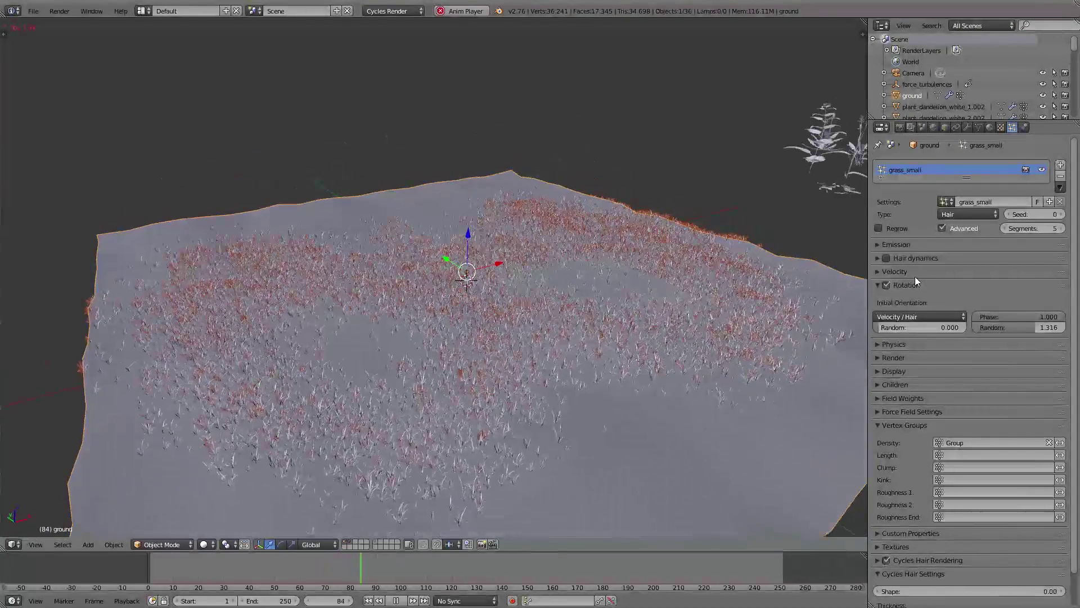
Set the grass_small emission number to 1000 and assign the vertex group Group to the particle length
click(894, 243)
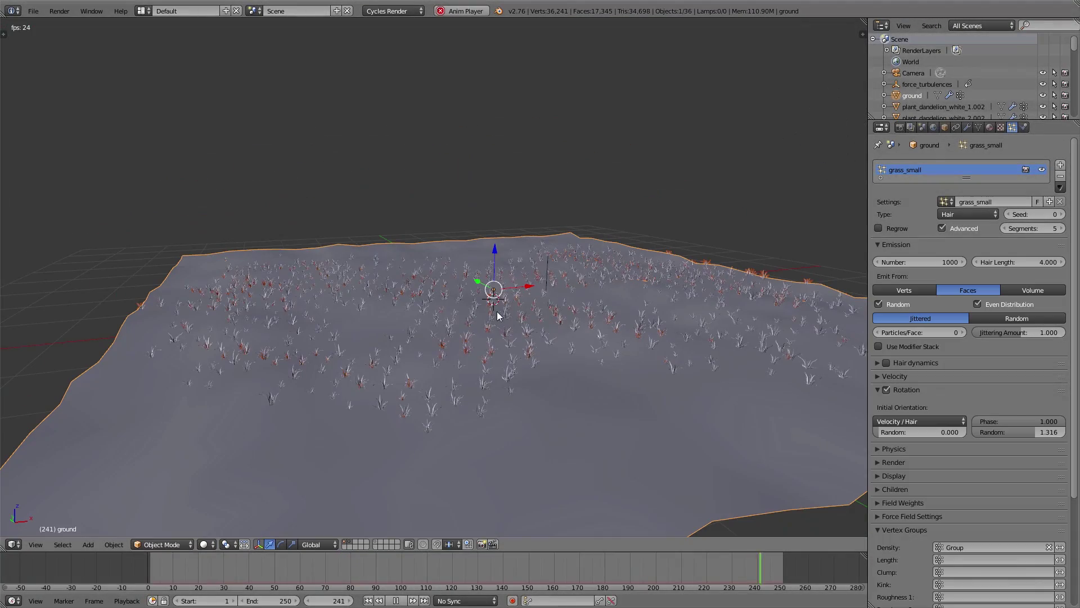
click(956, 559)
click(964, 444)
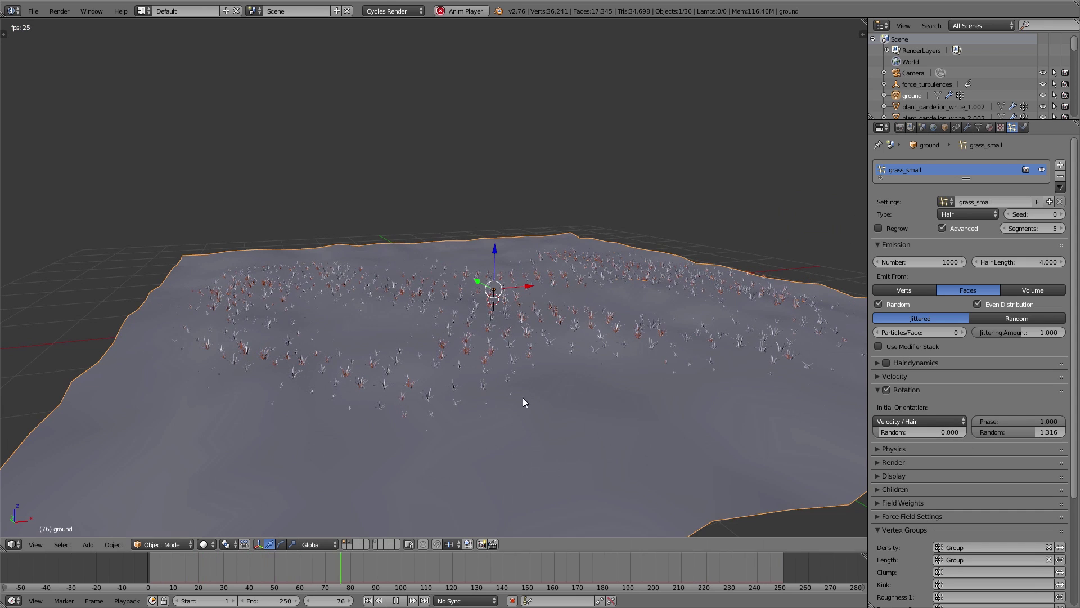
scroll(498, 403, up, 4)
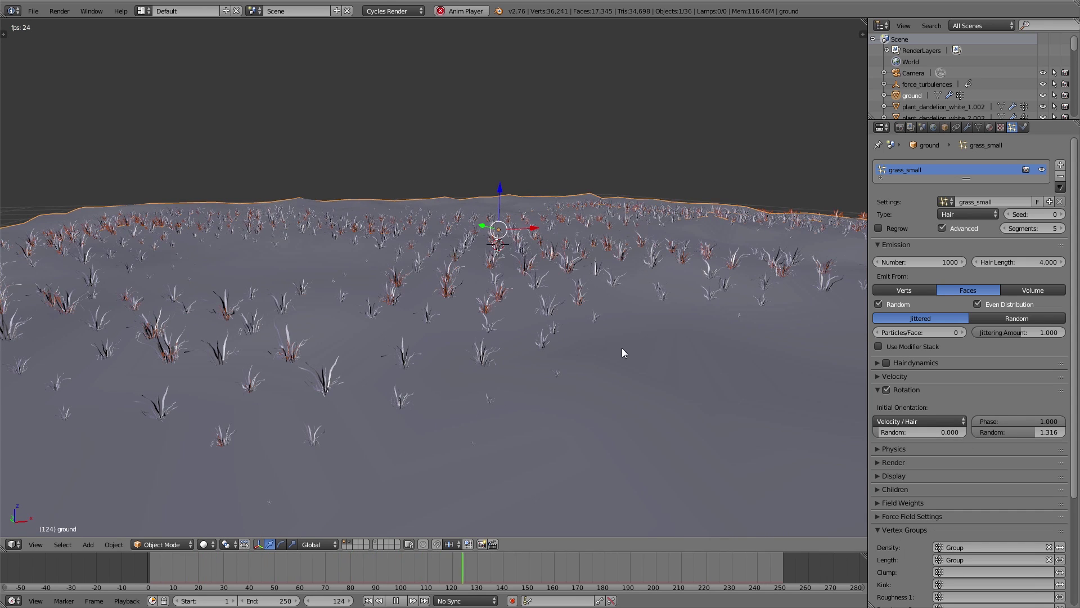
scroll(623, 349, down, 3)
middle_drag(540, 314, 547, 342)
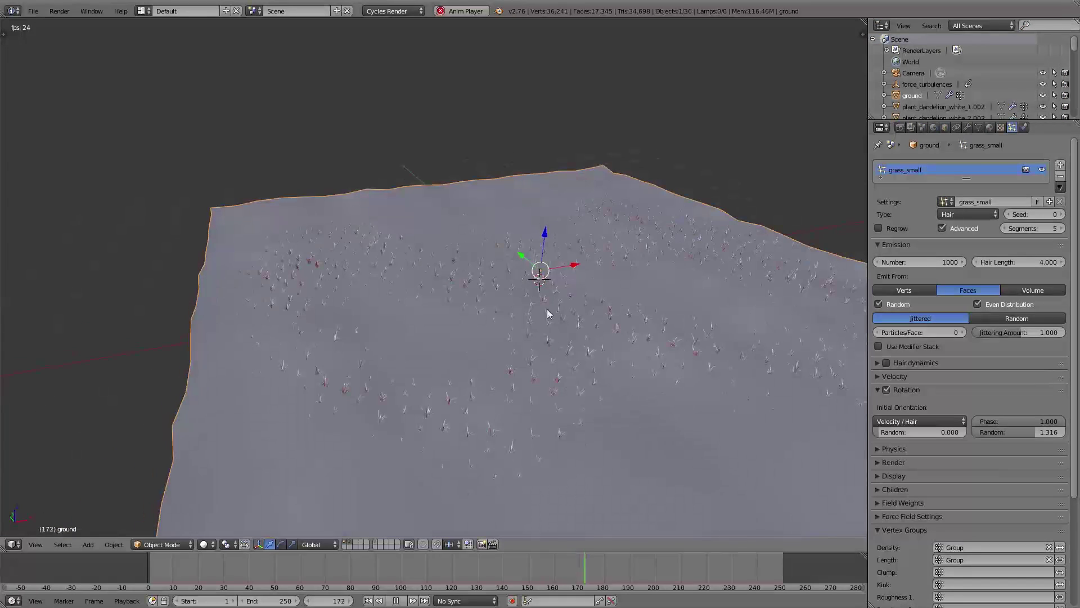
shift+middle_drag(606, 390, 586, 387)
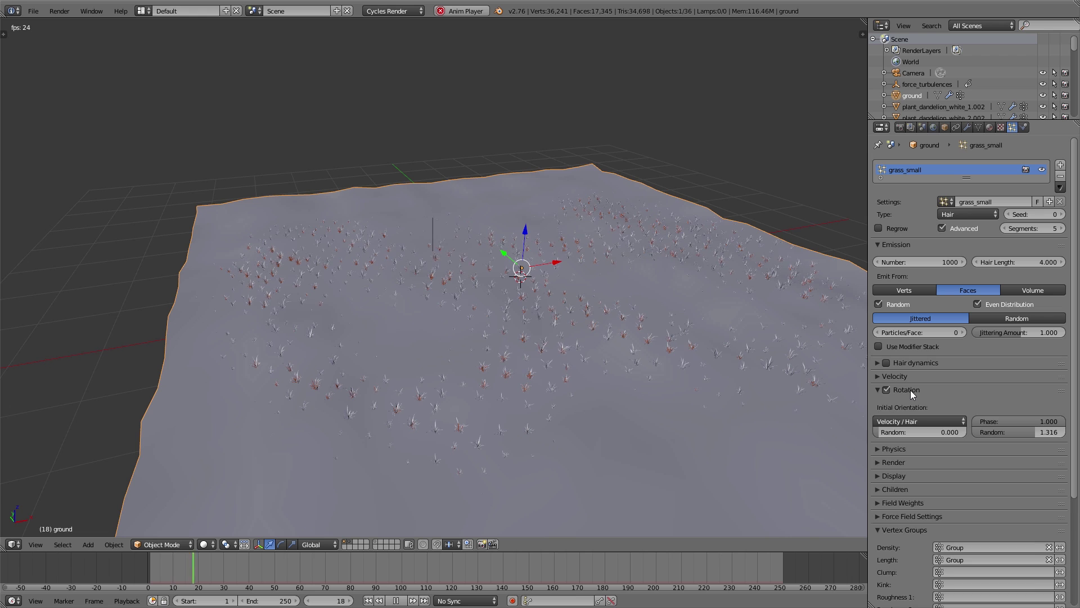
Add a new texture named grass_growth to the grass_small particle system
click(911, 390)
click(899, 486)
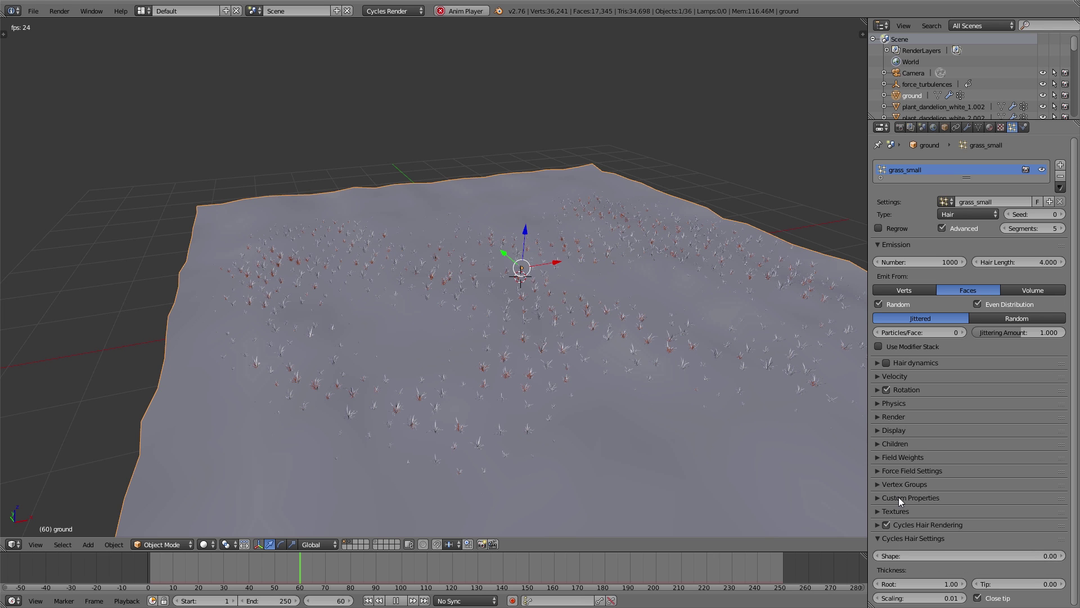
click(899, 485)
click(899, 484)
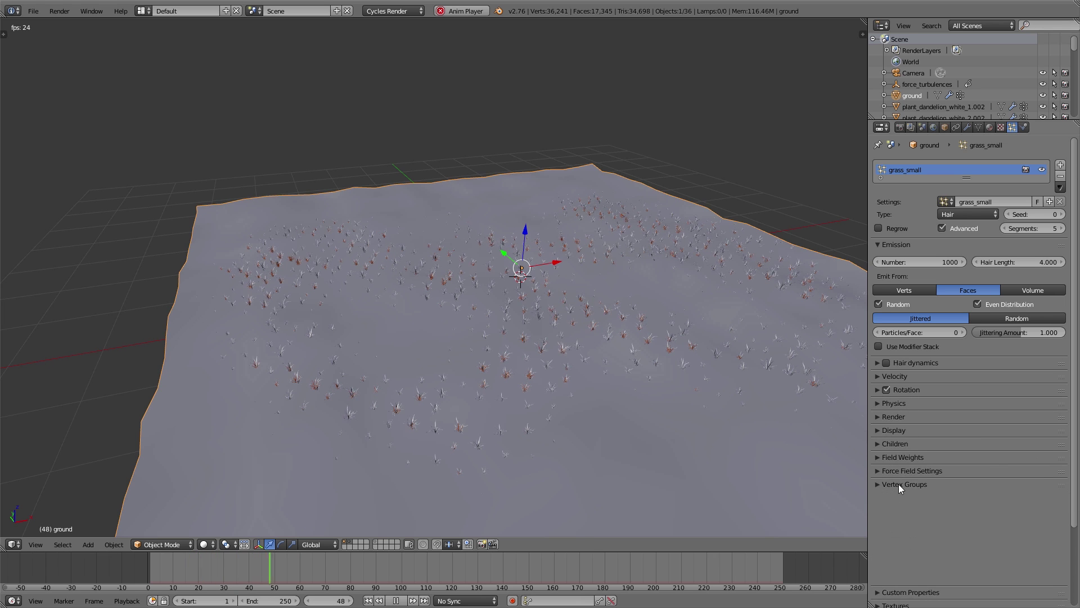
click(899, 512)
scroll(949, 473, down, 3)
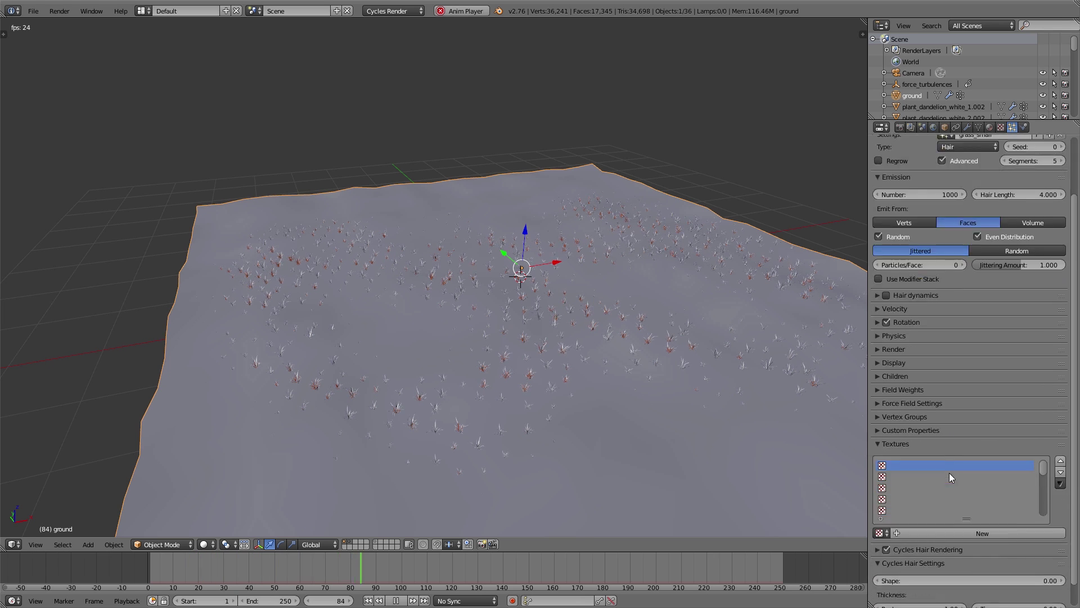
click(926, 535)
click(927, 532)
text(grass)
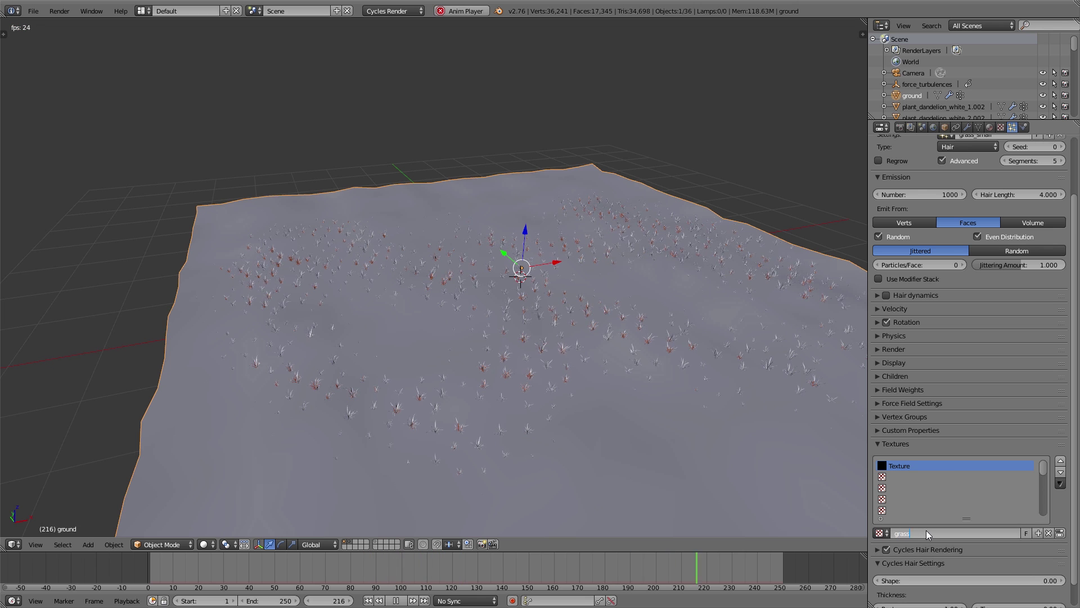
text(_growth)
key(Return)
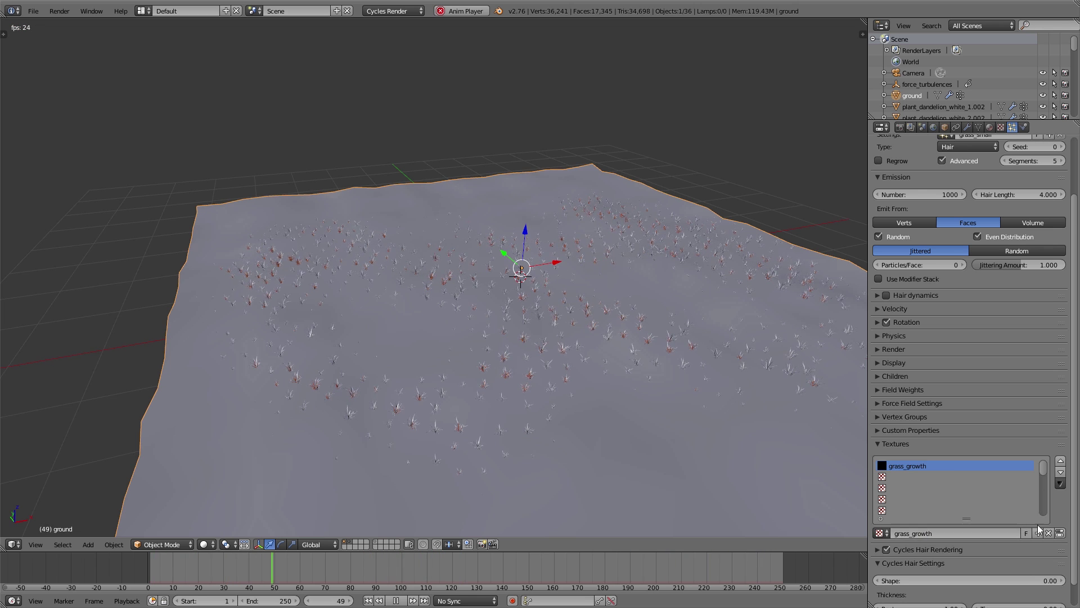
Make grass_growth a Clouds texture with a noise size of 1.00
click(1059, 533)
click(957, 200)
click(943, 235)
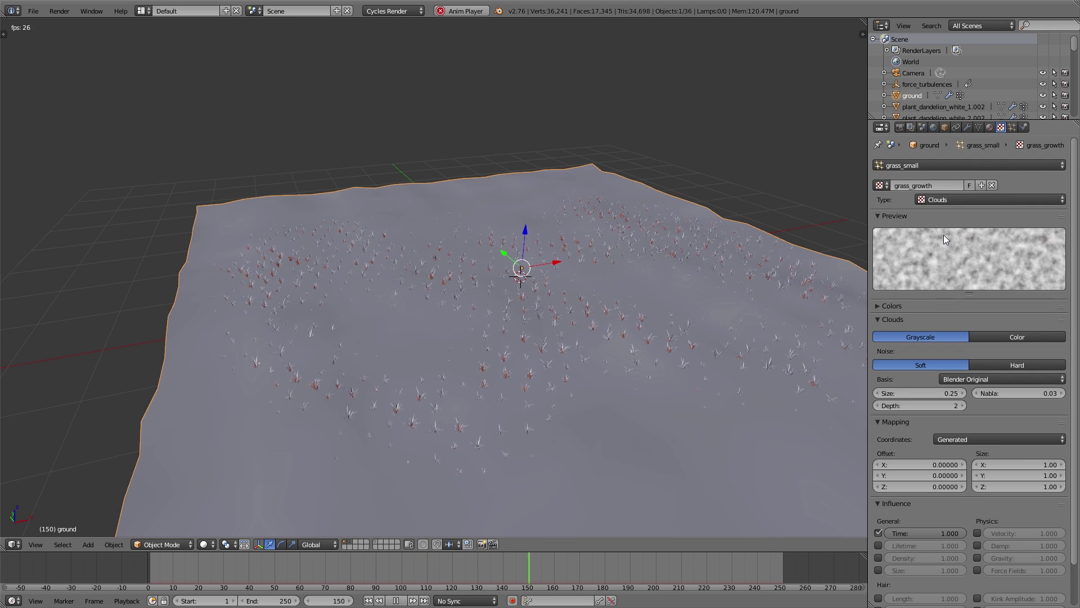
click(907, 394)
text(1)
key(Return)
Enable the texture's color ramp with the black stop at 0.340, and make it influence density and length instead of time
click(892, 305)
click(878, 323)
drag(879, 354, 954, 356)
scroll(956, 394, down, 8)
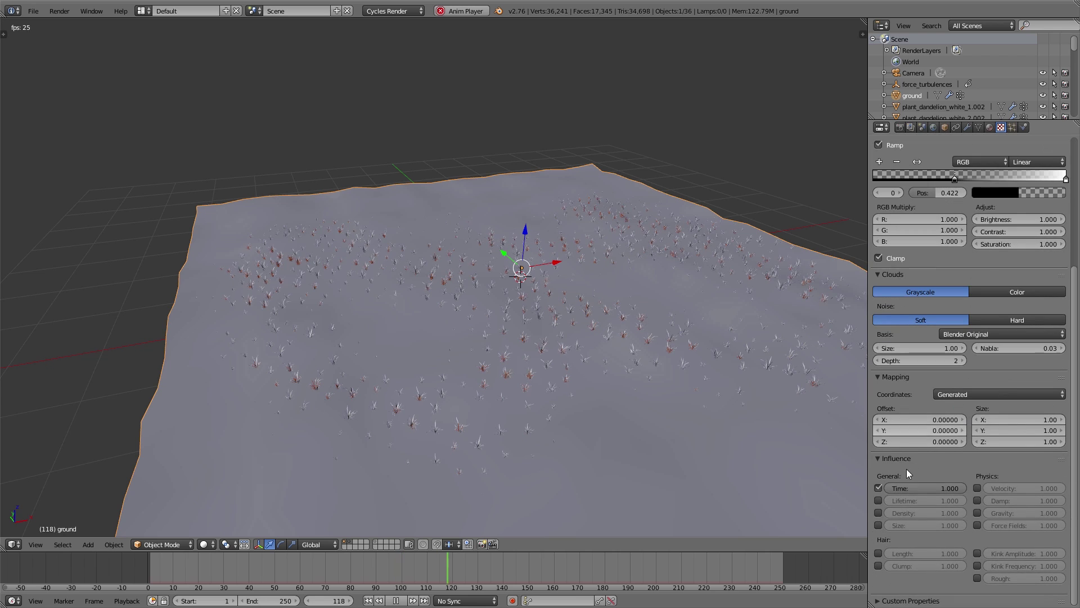
click(879, 487)
click(879, 512)
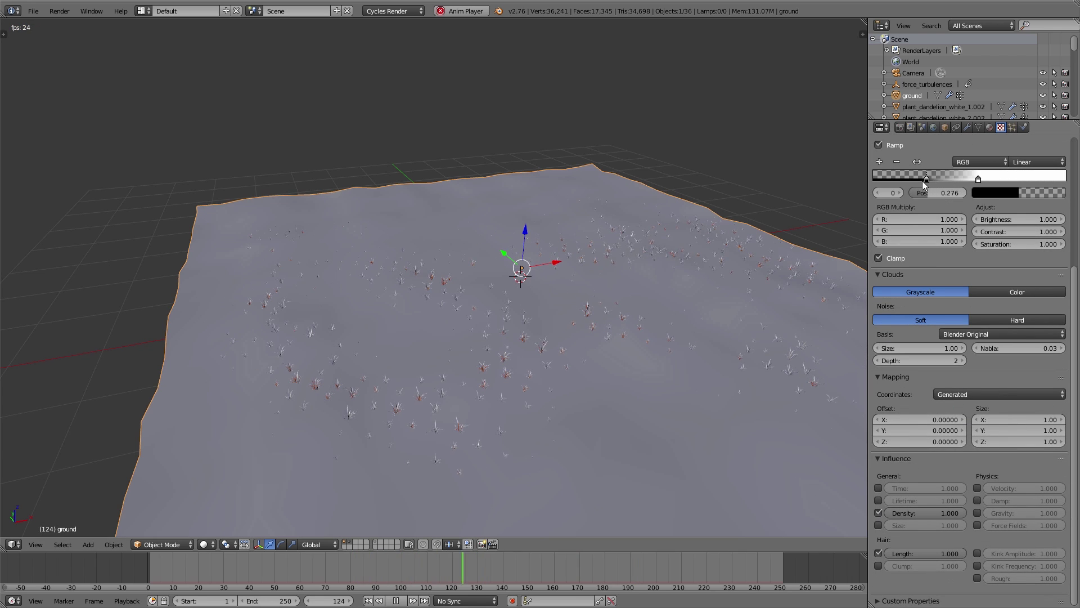
mouse_move(922, 180)
mouse_down()
mouse_move(1023, 178)
mouse_move(935, 180)
mouse_up()
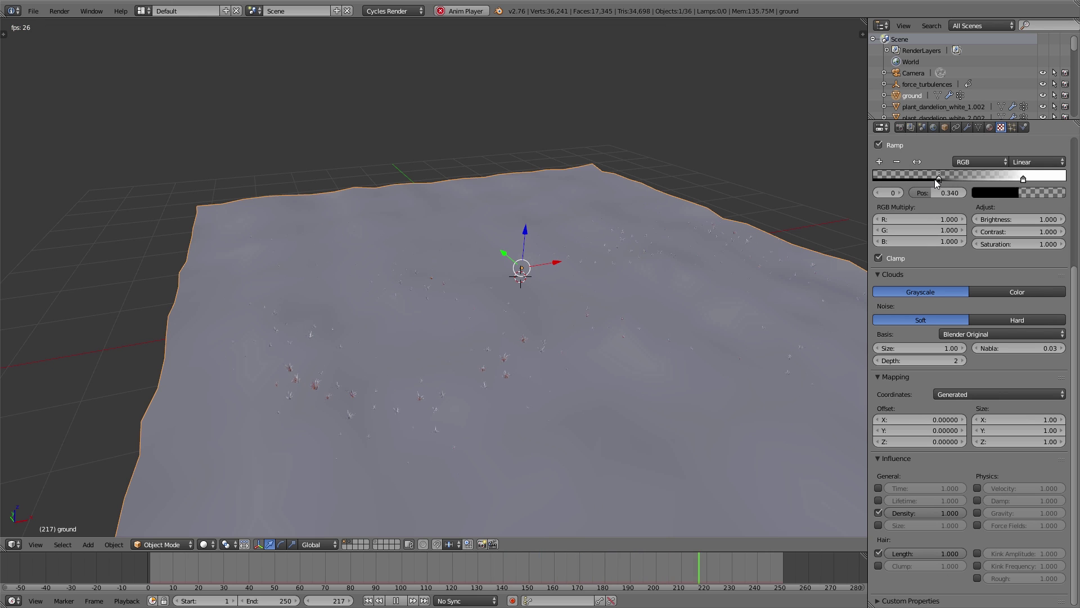
Set the grass_small particles' physics size to 0.237 and random size to 0.376
click(1012, 127)
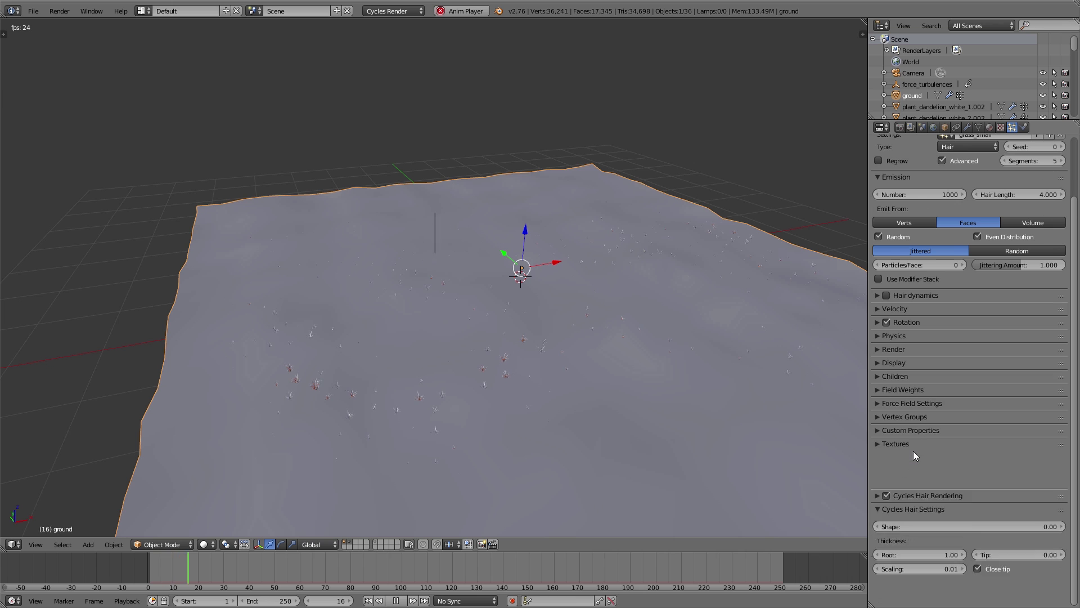
click(900, 335)
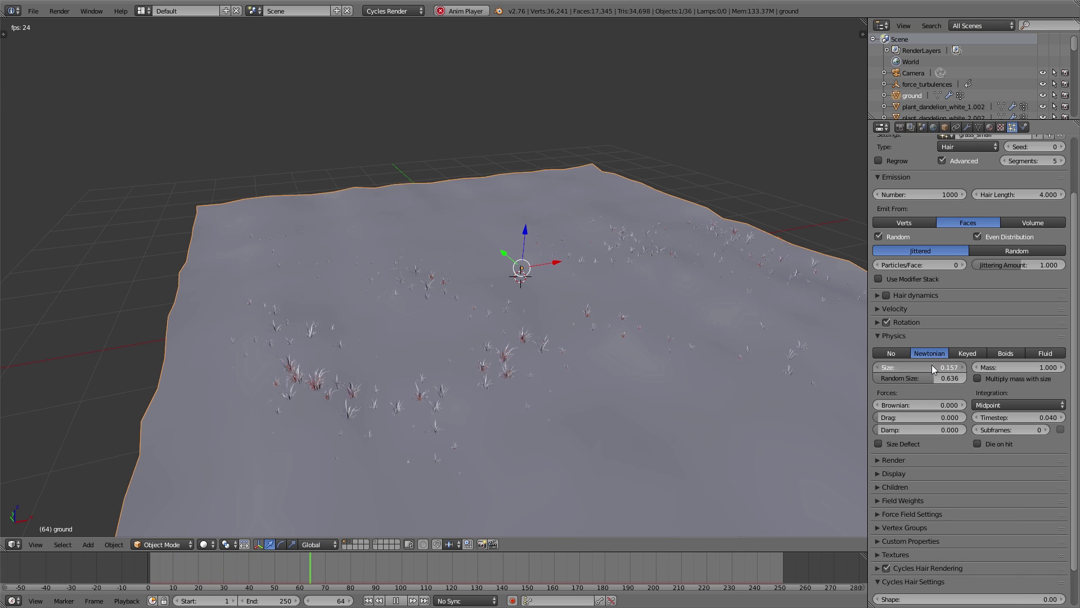
drag(932, 365, 902, 383)
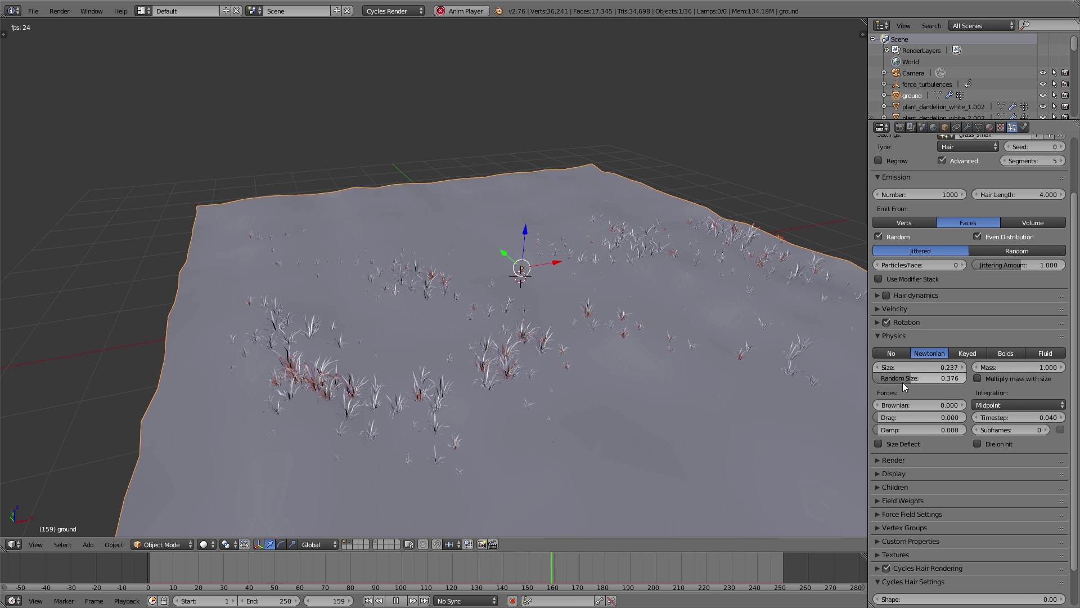
Unlink the grass_growth texture from the grass_small particle system
scroll(902, 382, down, 2)
click(882, 538)
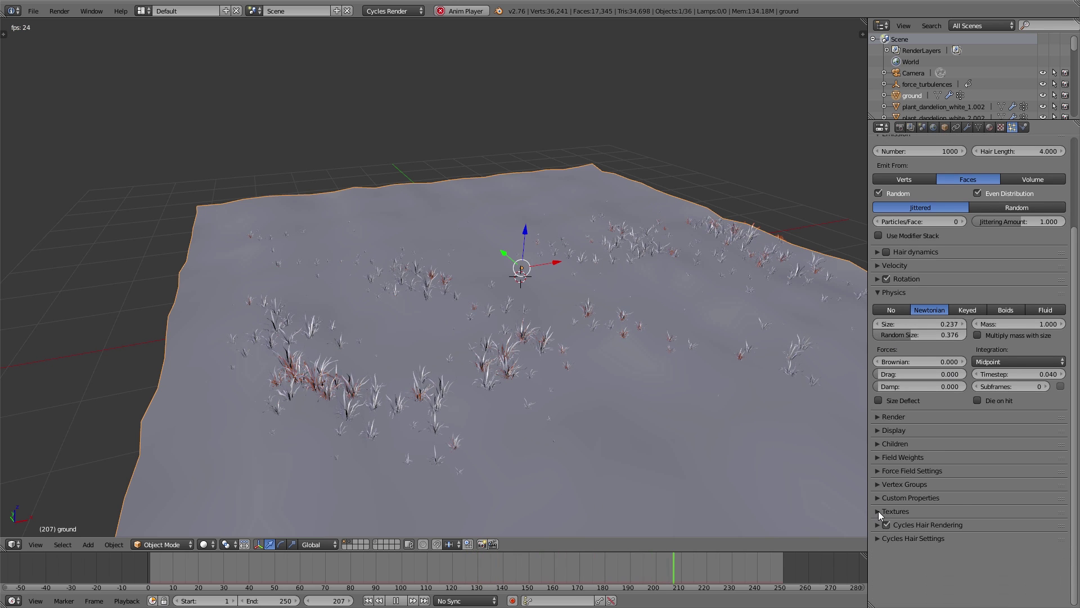
click(879, 511)
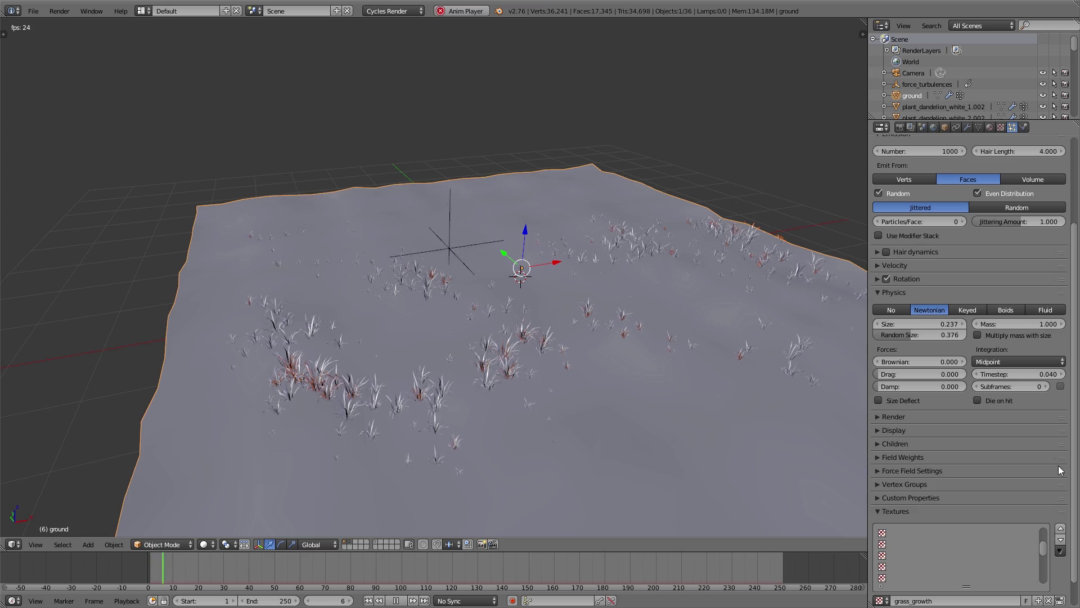
scroll(1060, 470, down, 1)
click(1047, 571)
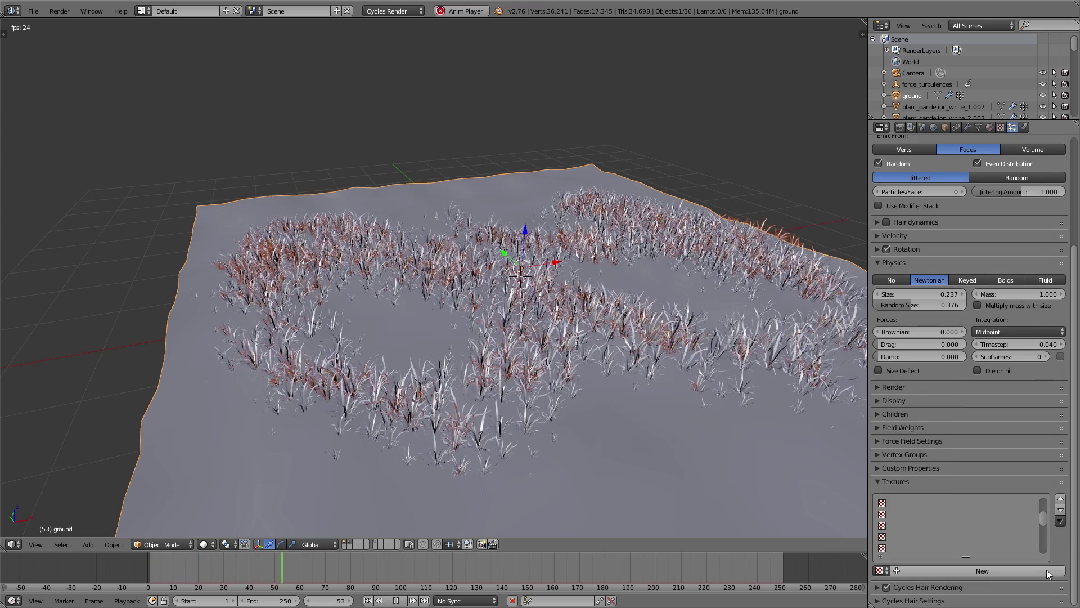
Clear the vertex group from both the length and density of the grass_small particles
click(908, 481)
click(909, 455)
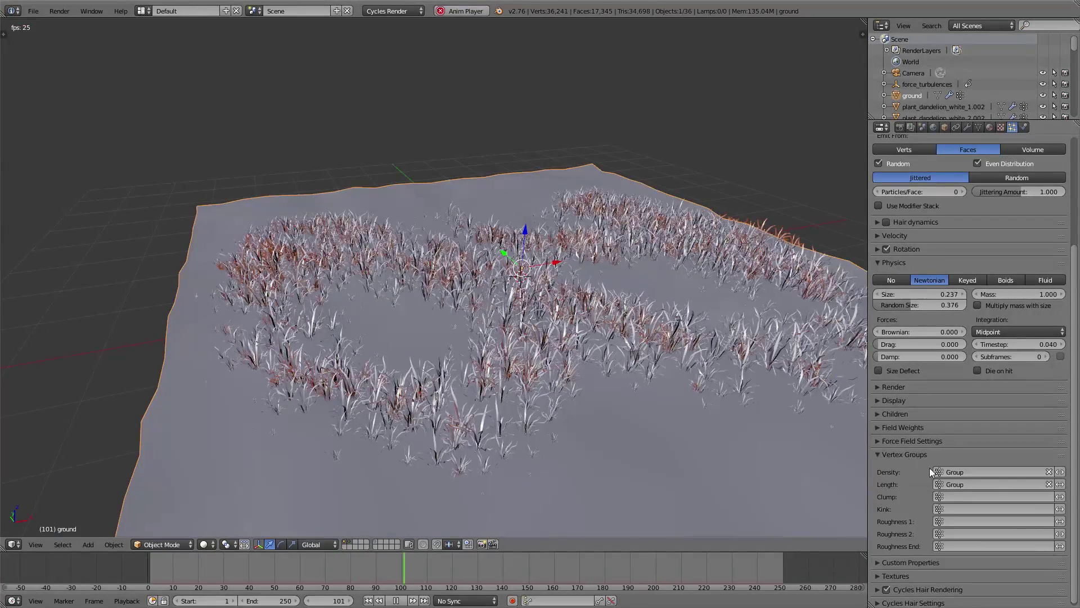
click(1049, 484)
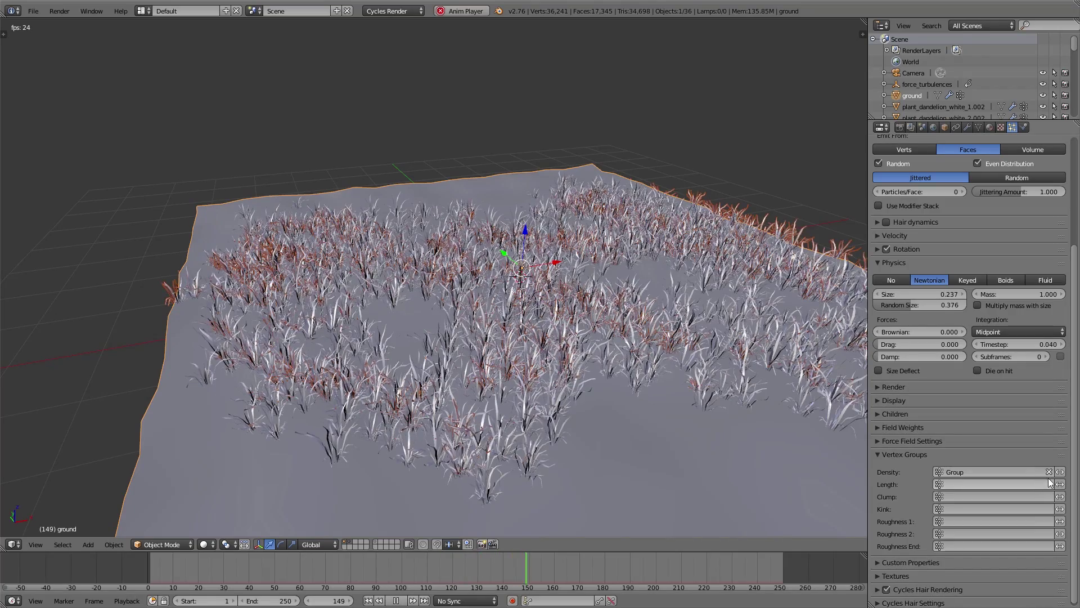
click(1049, 472)
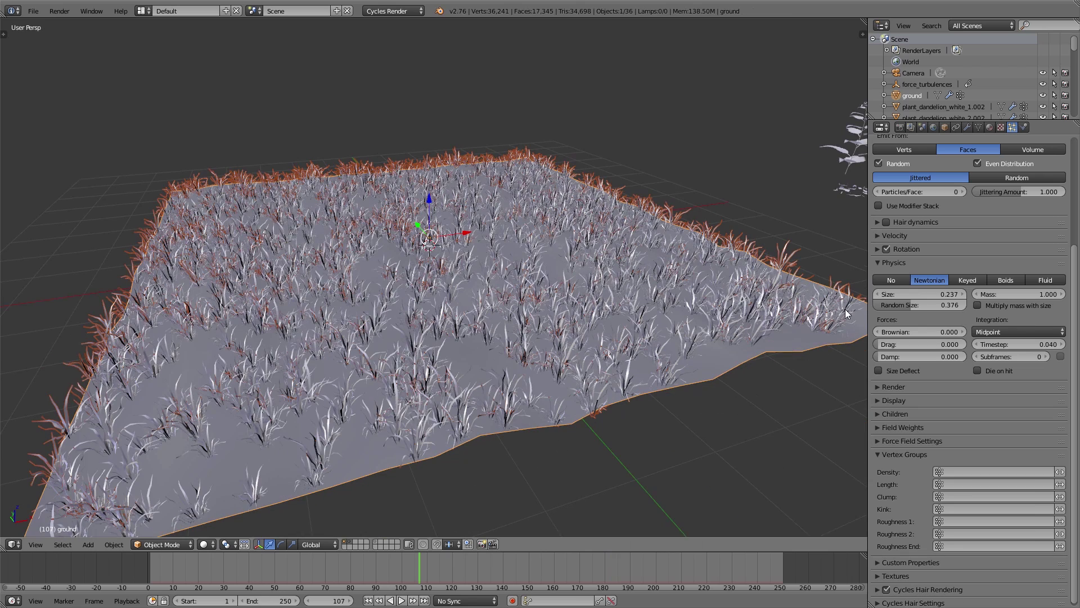
Stop the animation, add a second particle system to the ground and name it grass_tall
mouse_move(905, 455)
mouse_down()
mouse_move(913, 466)
mouse_move(930, 276)
mouse_up()
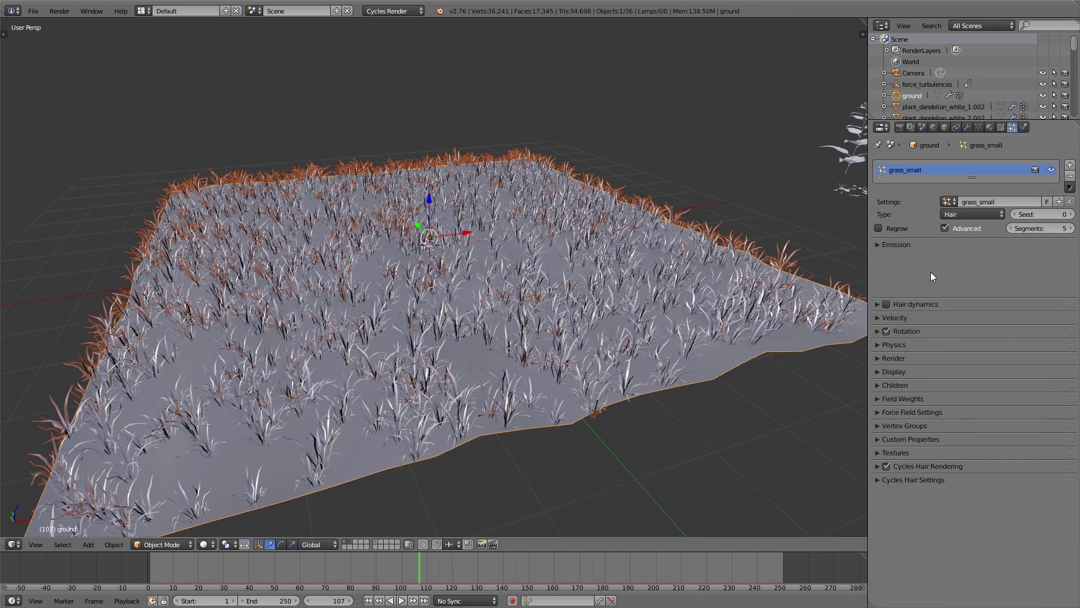
drag(969, 176, 970, 211)
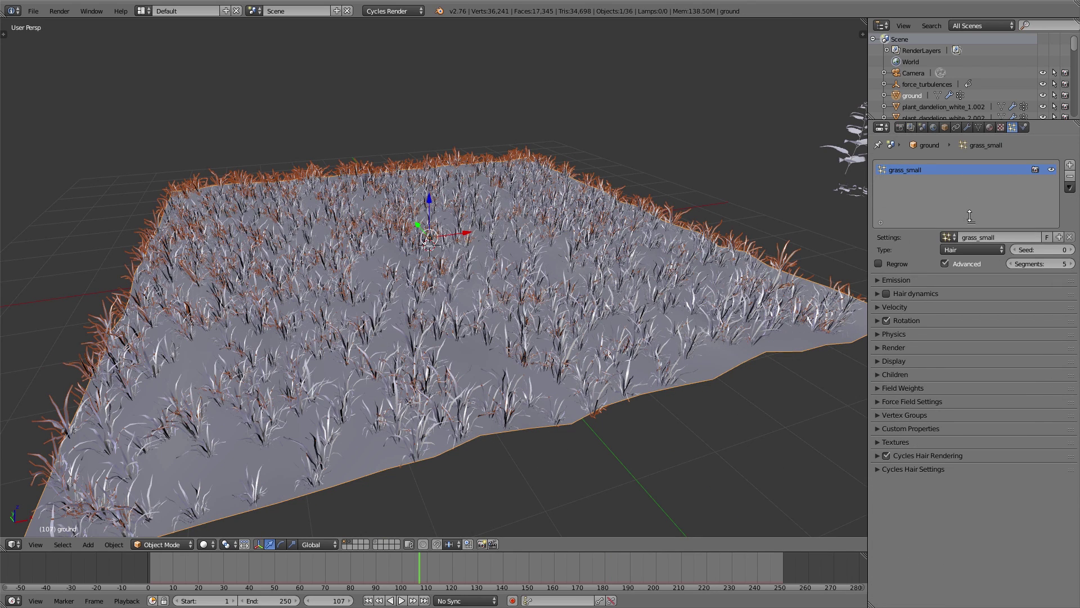
click(1071, 165)
double_click(911, 171)
key(ctrl+c)
key(Tab)
key(ctrl+v)
drag(909, 181, 926, 181)
text(tall)
key(Return)
Assign the existing grass_small particle settings to the grass_tall particle system
click(913, 180)
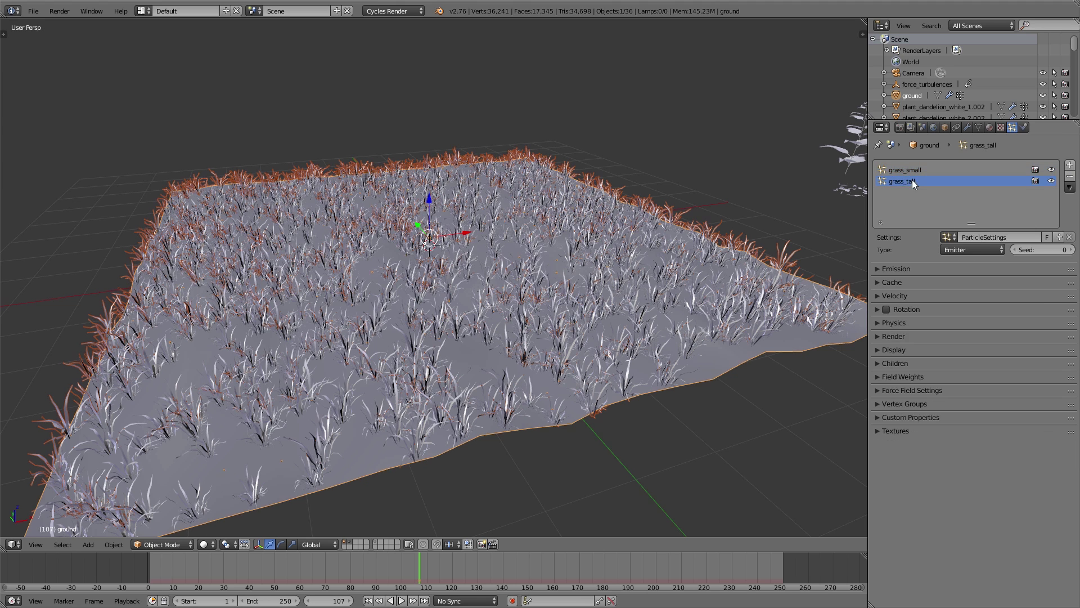
click(950, 239)
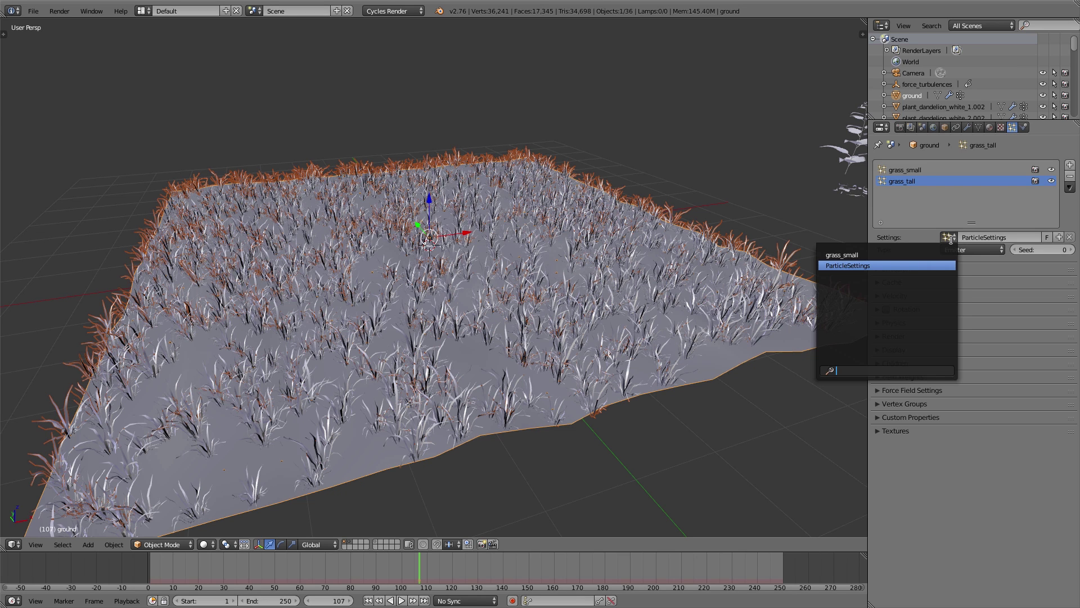
click(855, 254)
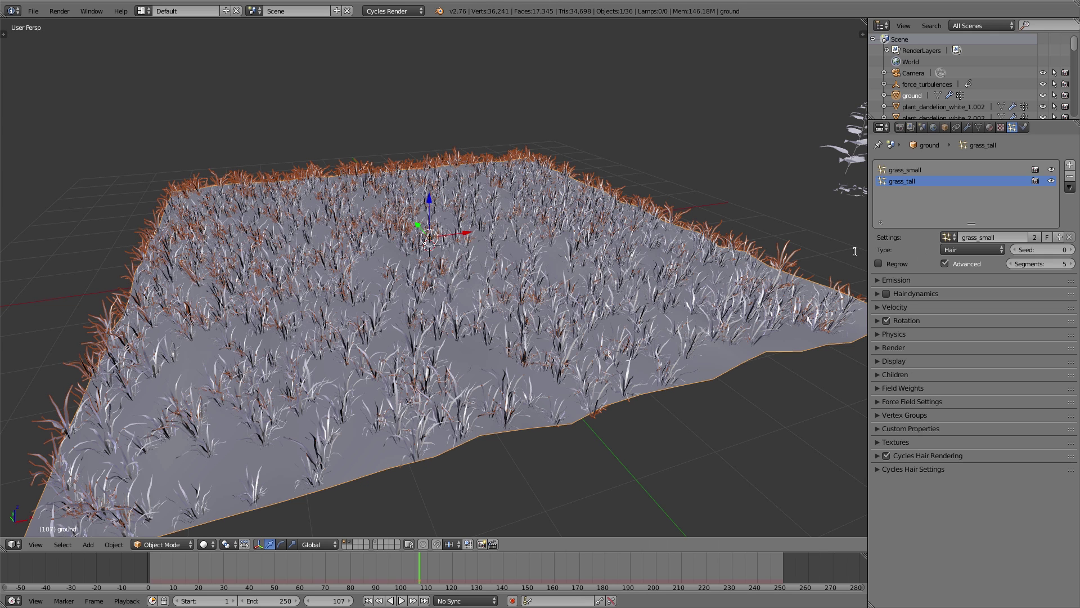
Make the particle settings of the grass_tall system a single-user copy and name them grass_tall
click(1034, 237)
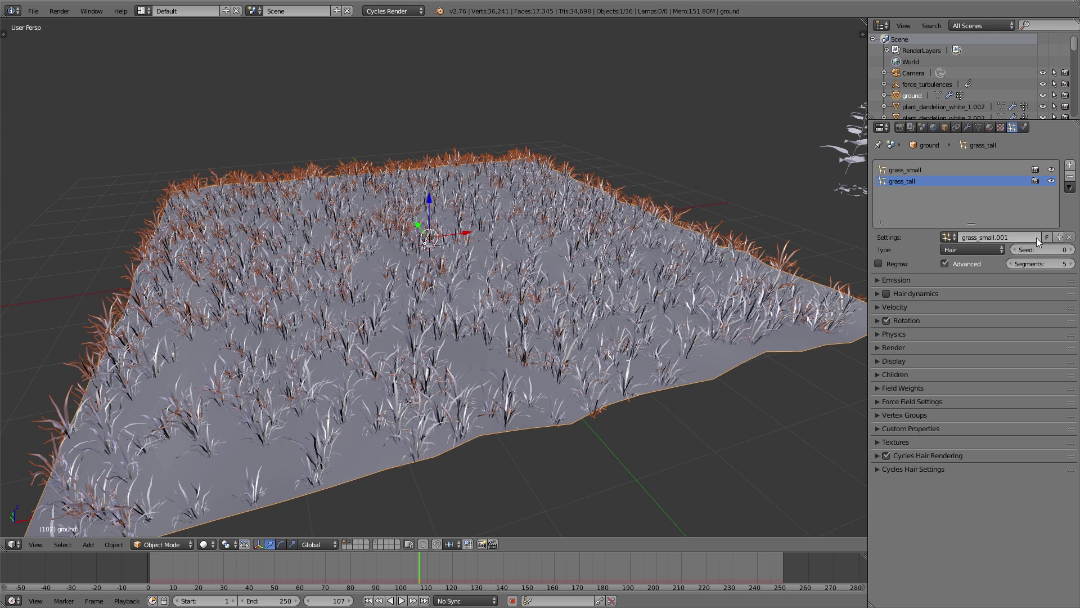
click(1016, 236)
key(ctrl+v)
key(Return)
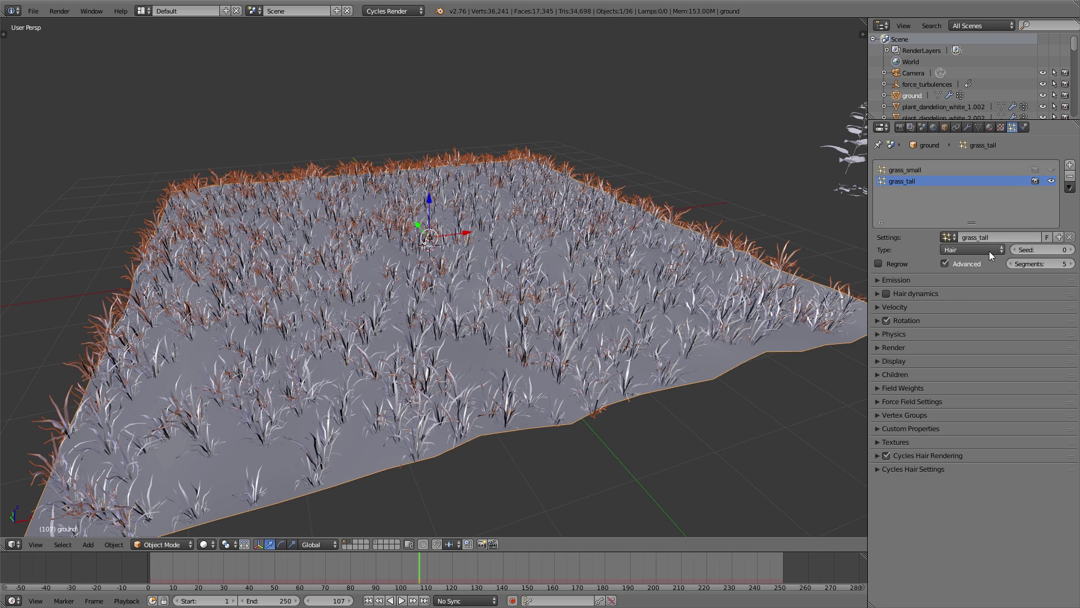
Set the dupli group of the grass_tall particle system to grass_tall
click(926, 344)
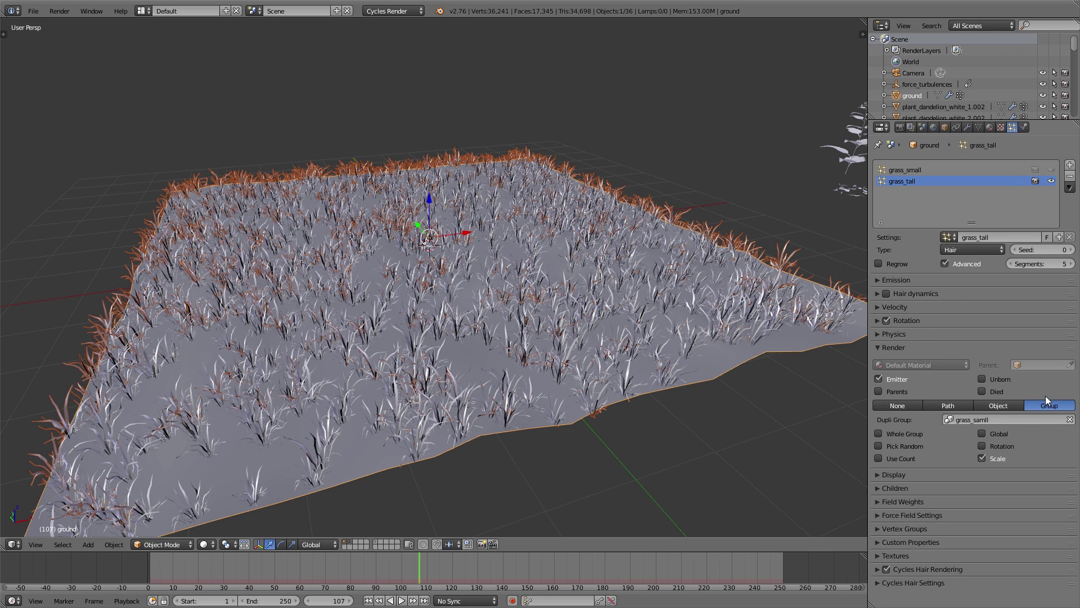
click(1045, 419)
click(988, 457)
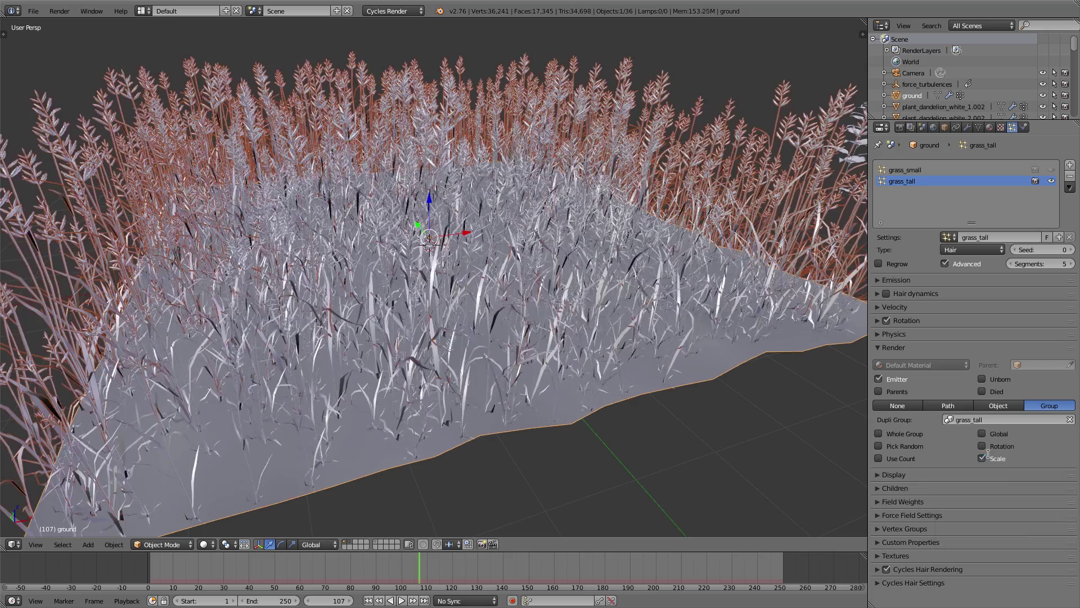
click(893, 347)
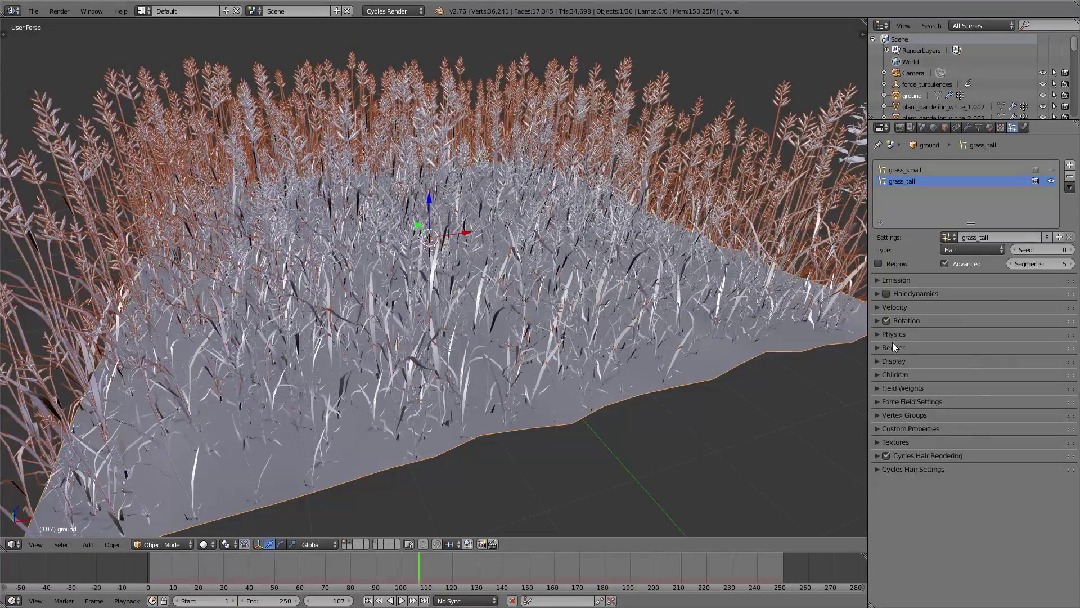
Set the physics size of the grass_tall particles to 0.127 and their seed to 4
click(893, 335)
drag(956, 366, 933, 366)
scroll(289, 350, up, 6)
middle_drag(613, 404, 421, 480)
scroll(421, 480, down, 8)
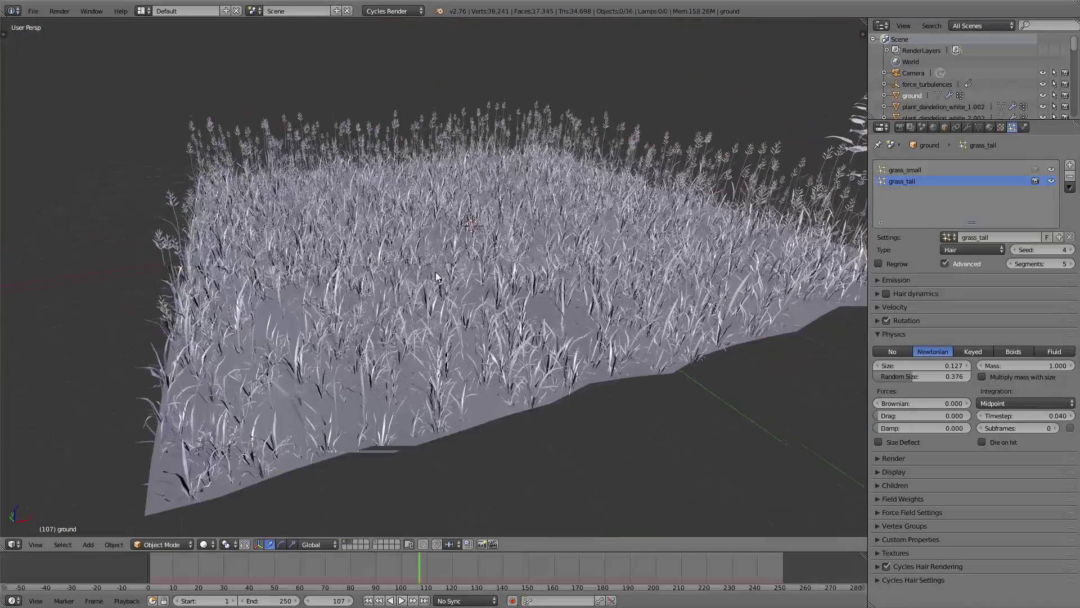
middle_drag(532, 297, 360, 291)
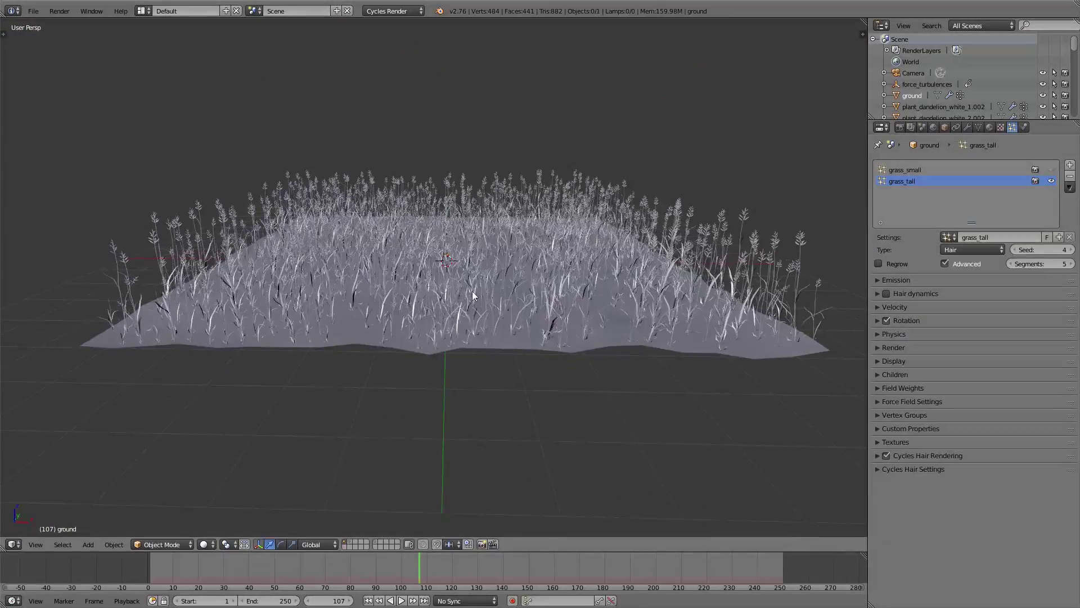
Add two force fields named turbulence and wind at the origin, and open the turbulence field's strength for editing
key(shift+a)
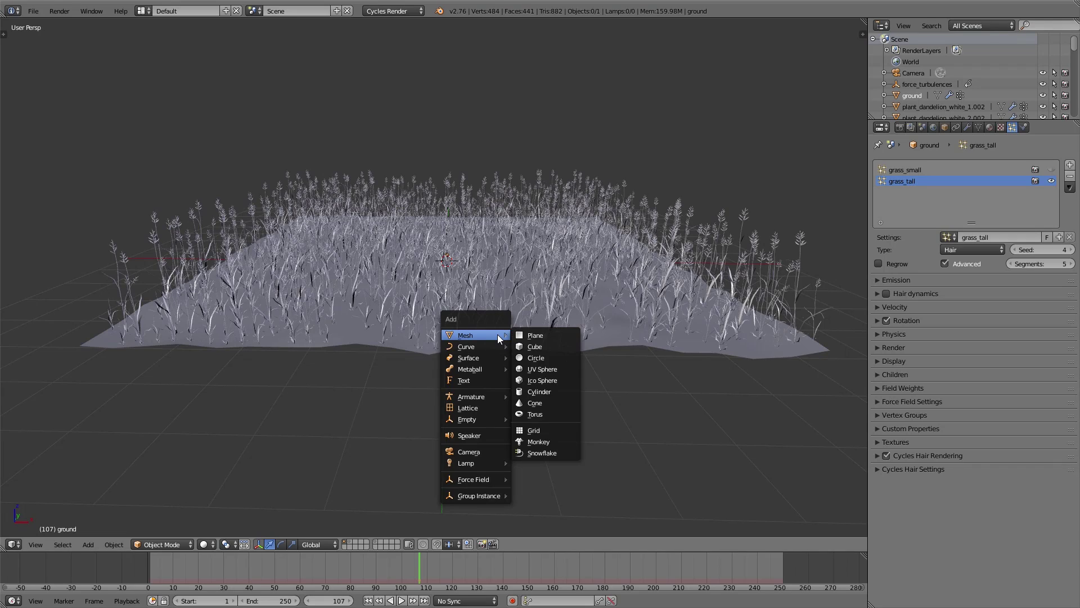
mouse_move(477, 480)
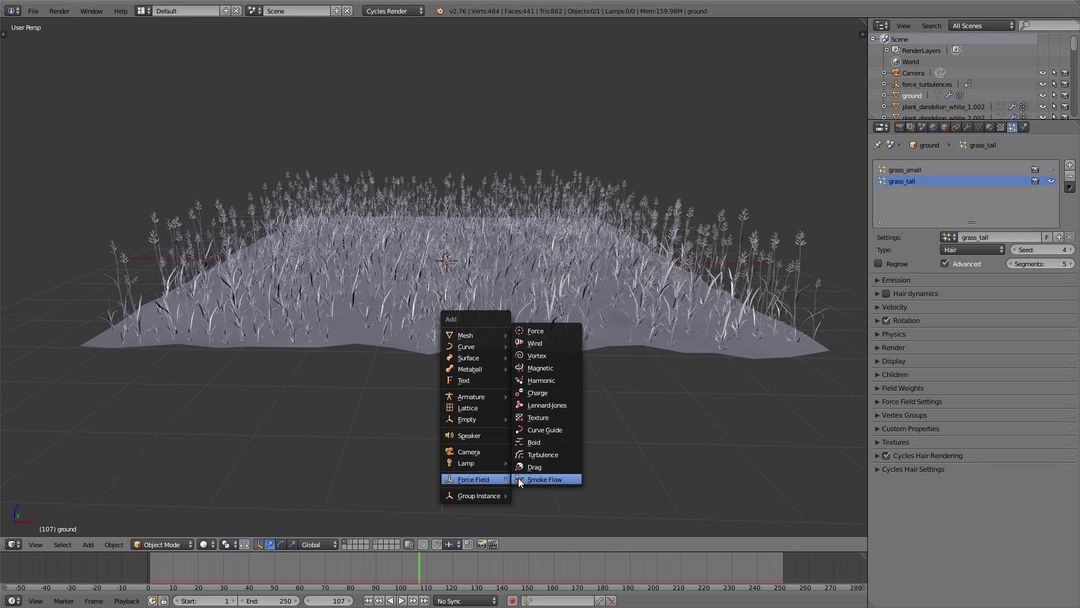
click(544, 453)
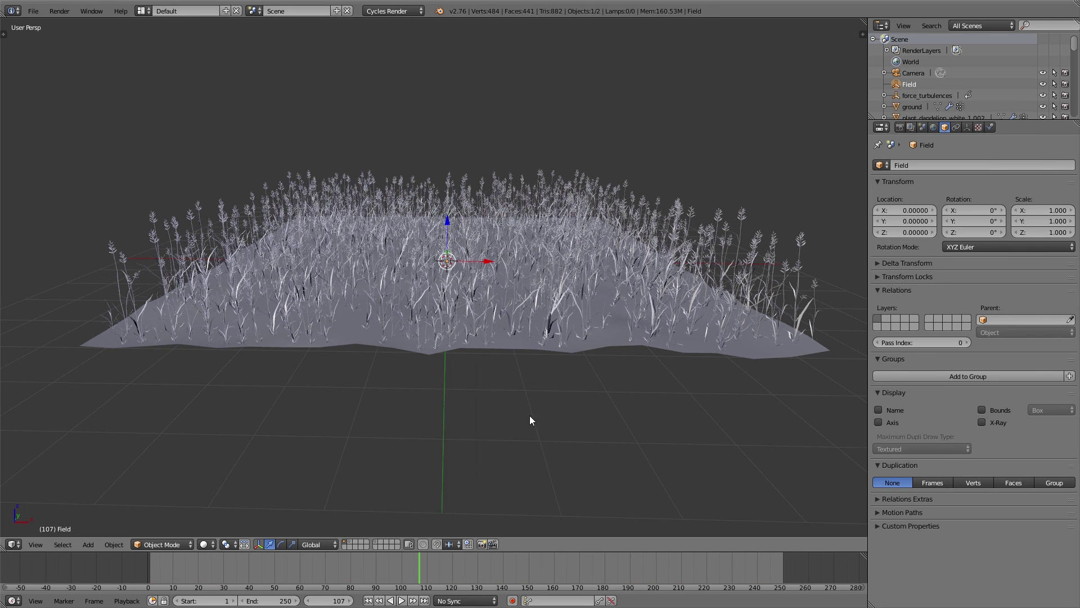
key(shift+a)
mouse_move(529, 413)
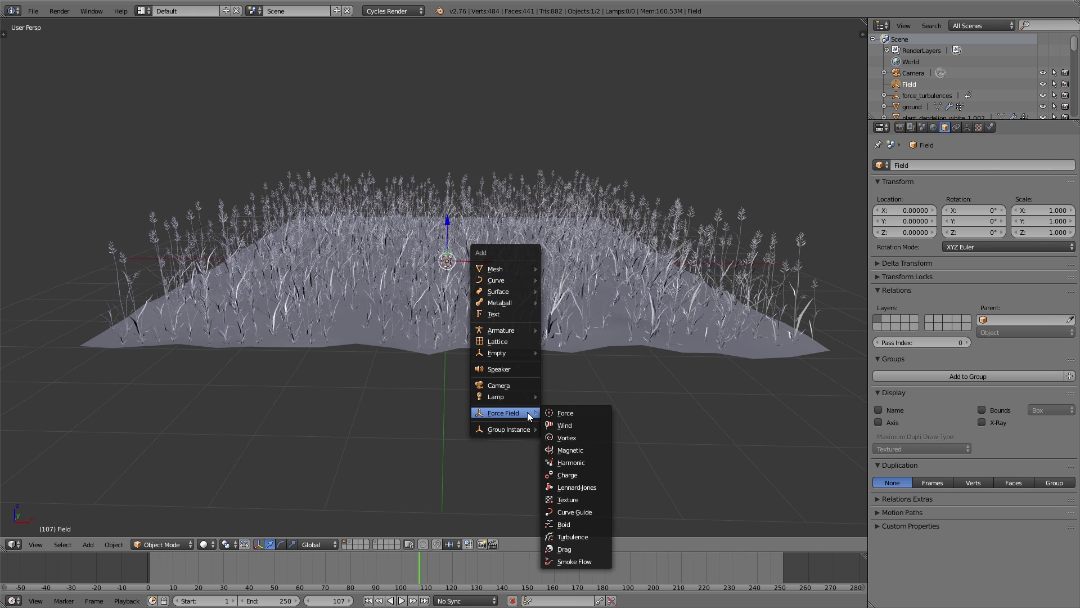
click(567, 426)
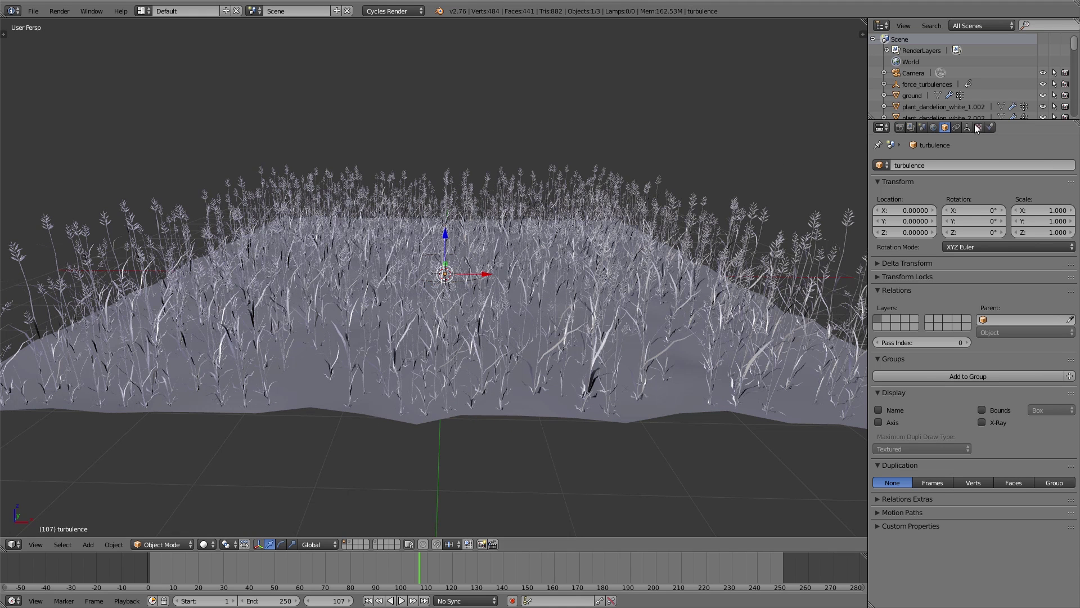
click(990, 128)
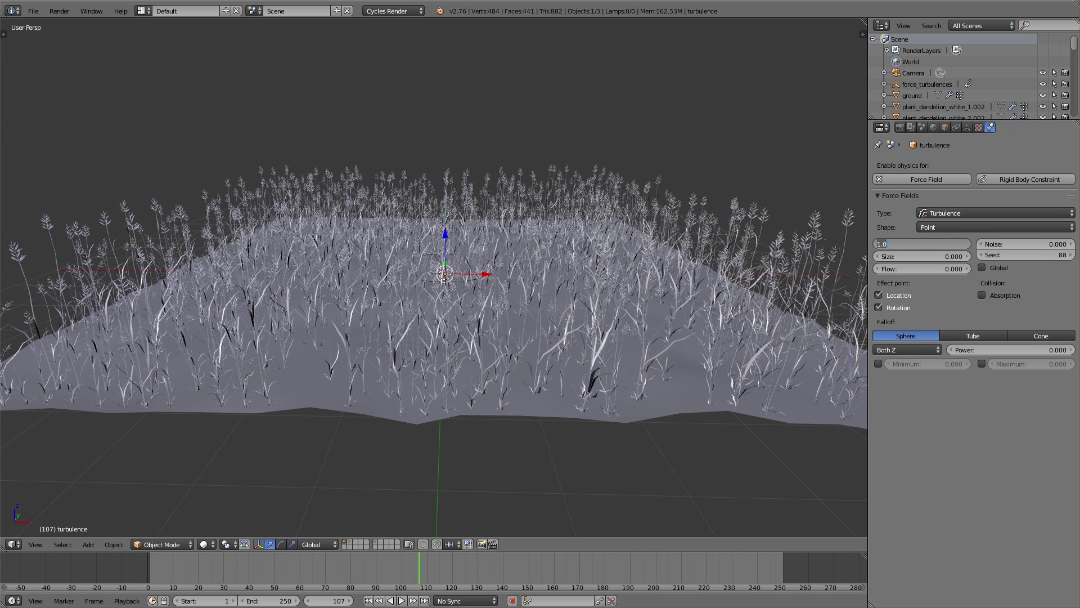
key(Return)
Raise the wind force field above the ground and rotate it 90 degrees around the Y axis
scroll(965, 91, down, 5)
click(922, 114)
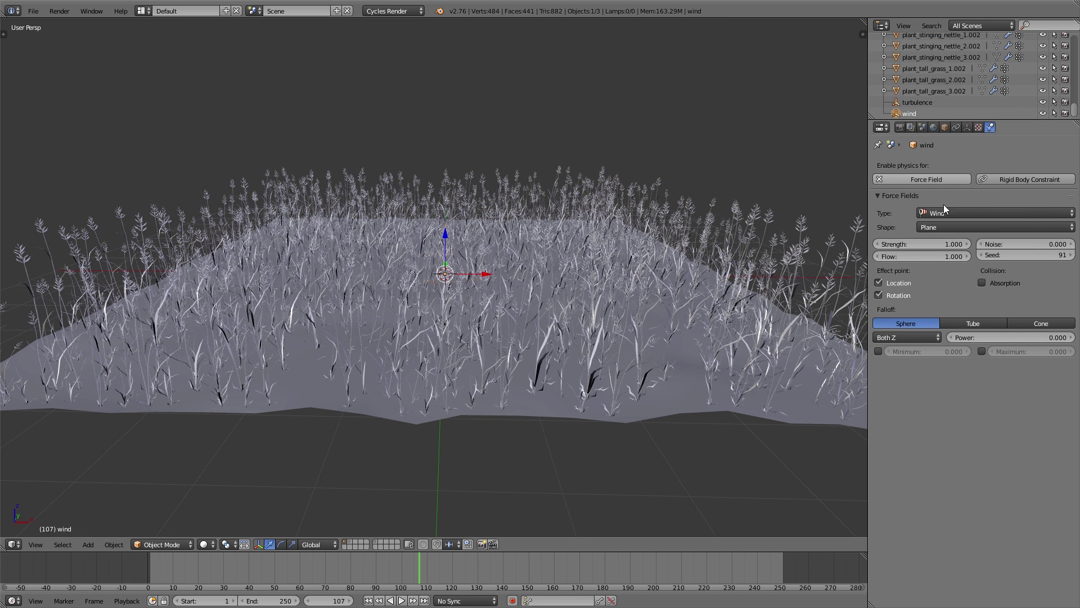
drag(445, 233, 468, 59)
text(ry)
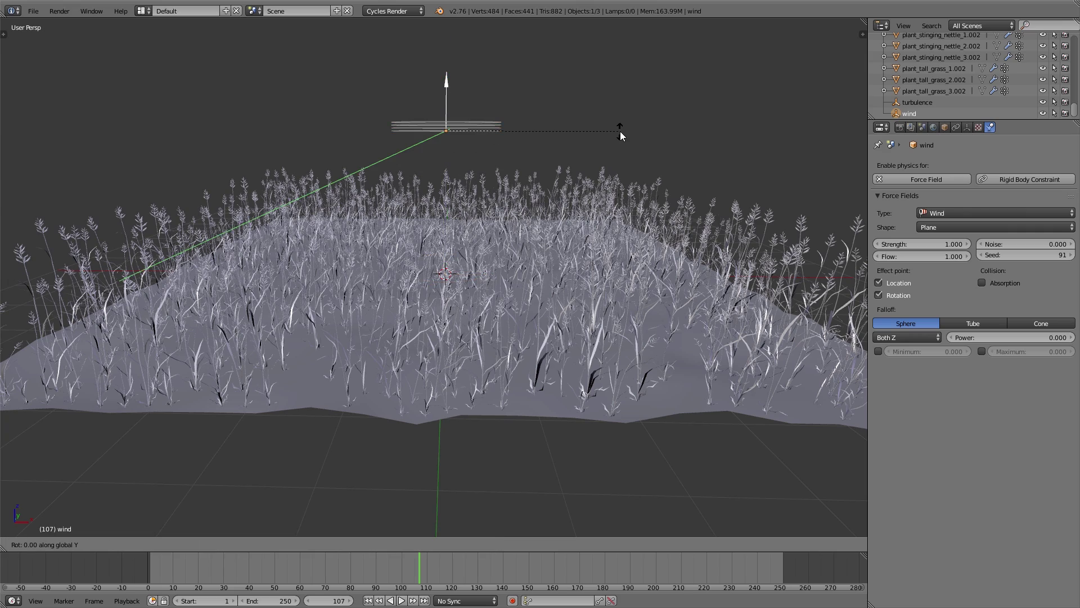
text(90)
key(Return)
Enable hair dynamics for the ground's grass_tall particle system and play the animation from the start
key(alt+a)
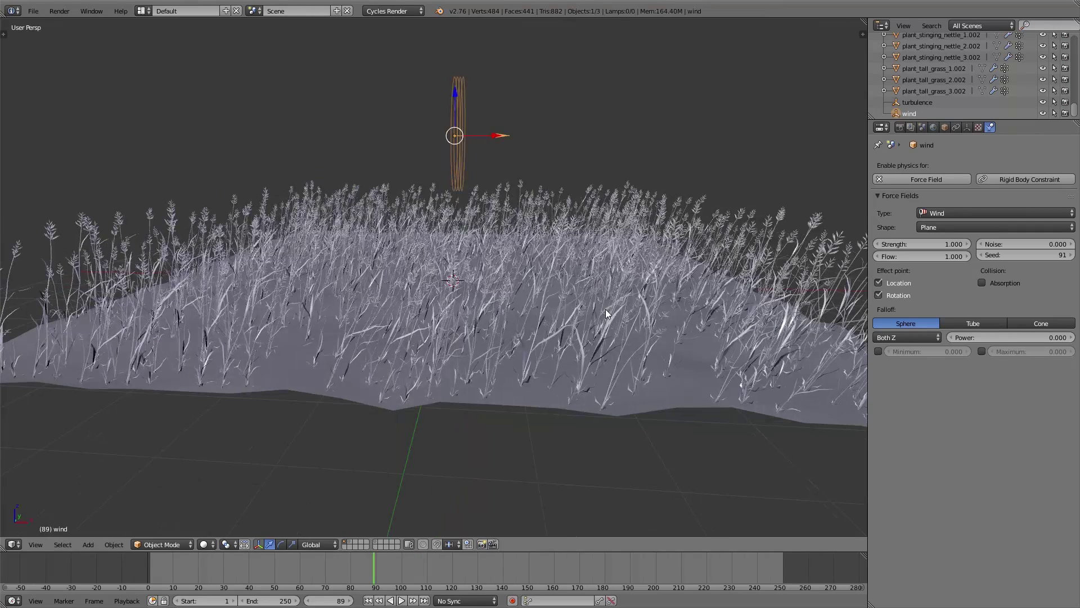
right_click(605, 309)
click(1012, 128)
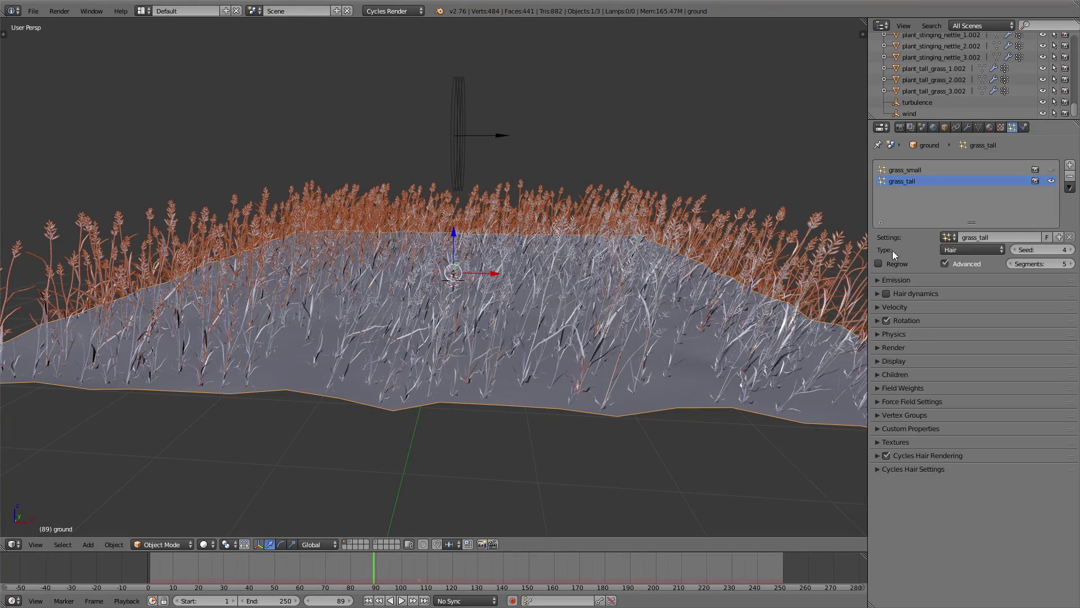
click(886, 293)
click(877, 294)
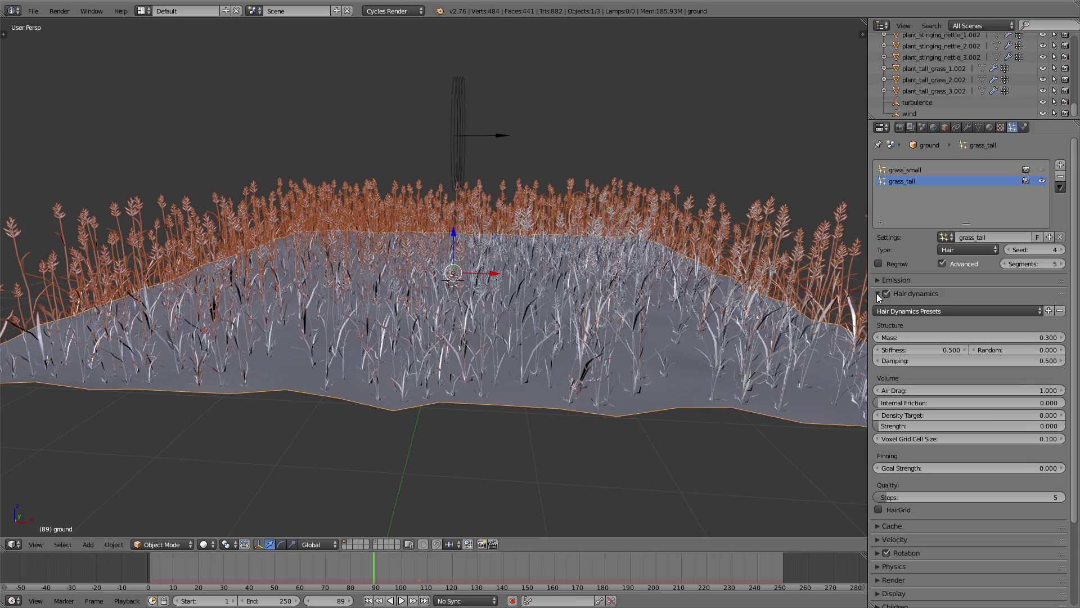
key(alt+a)
key(shift+Left)
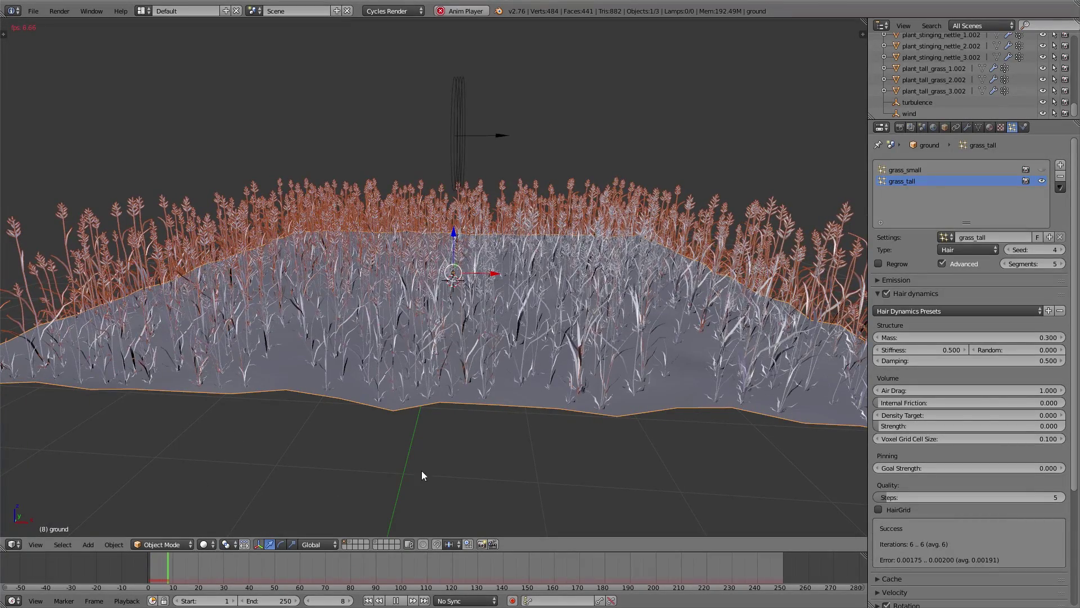
Set the emission number of the grass_tall particle system to 10
click(878, 280)
click(910, 296)
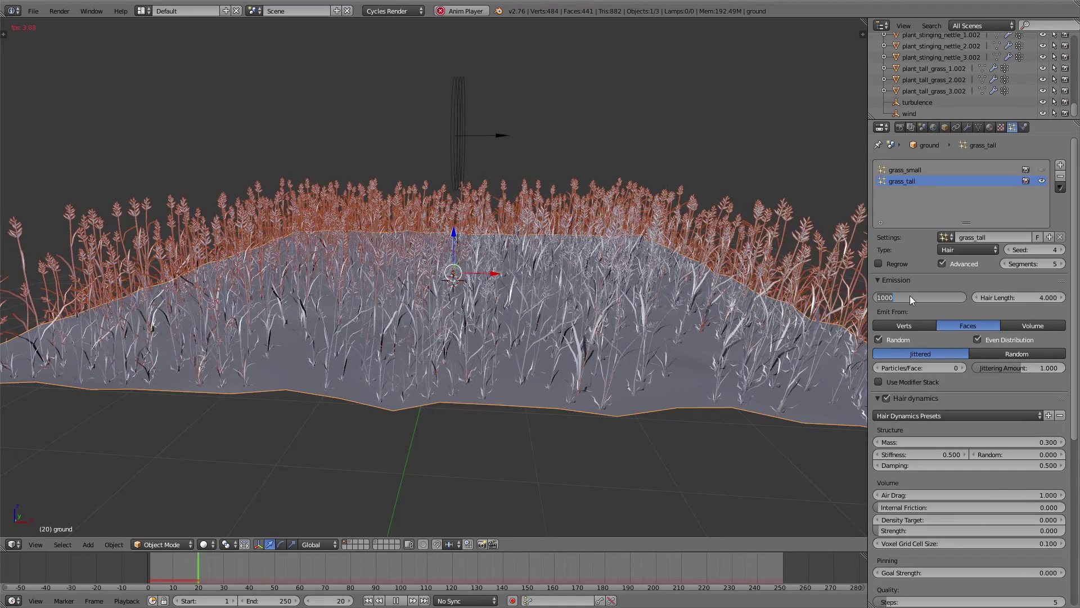
text(10)
key(Return)
Examine how the tall grass plants bend in the wind while the animation plays
scroll(393, 233, up, 3)
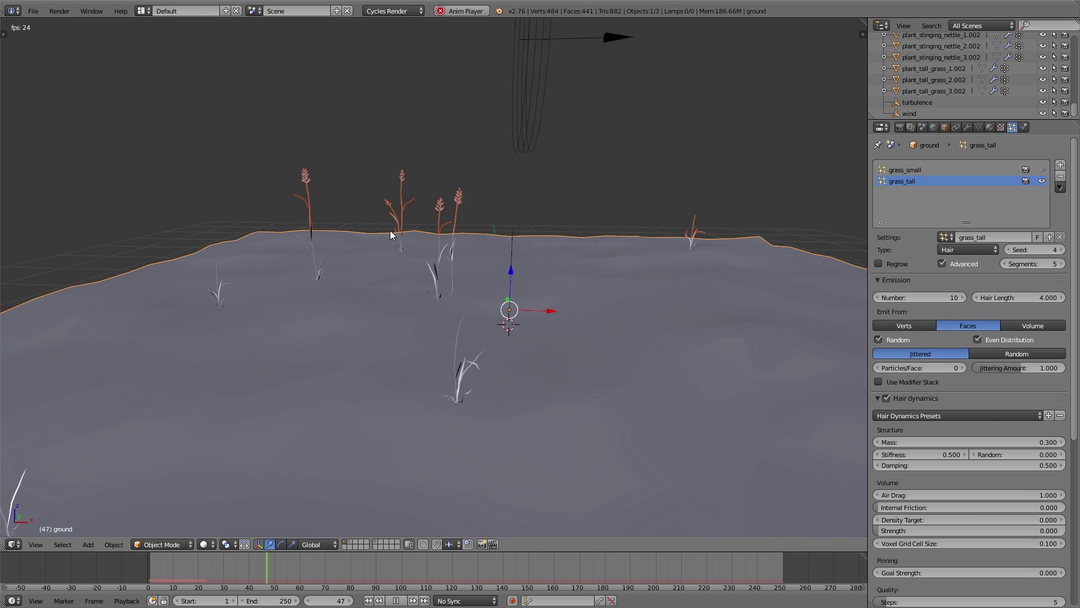
scroll(390, 230, up, 3)
scroll(551, 163, up, 2)
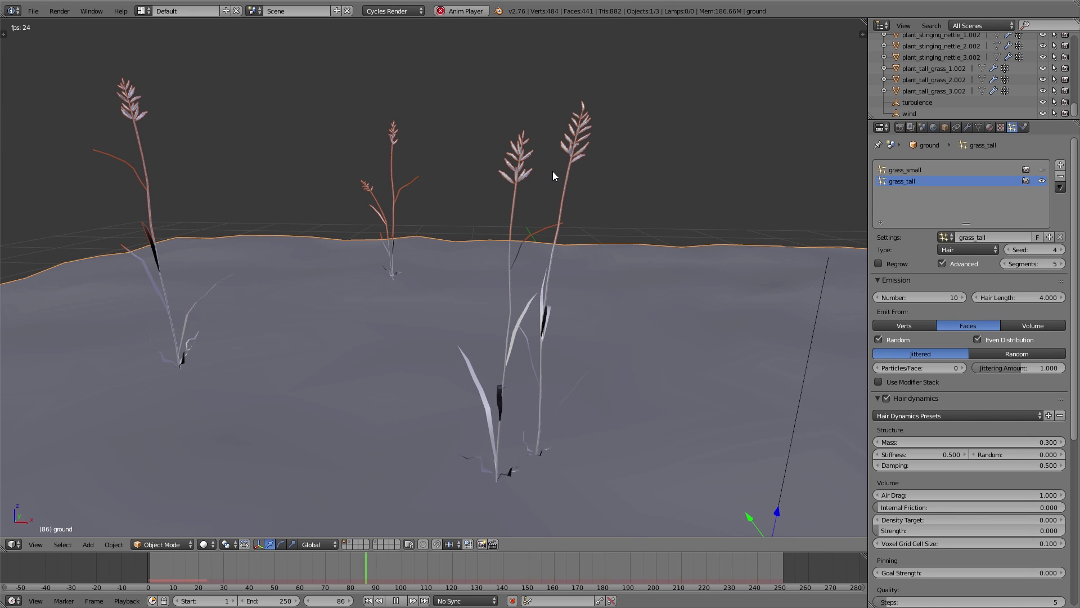
click(29, 562)
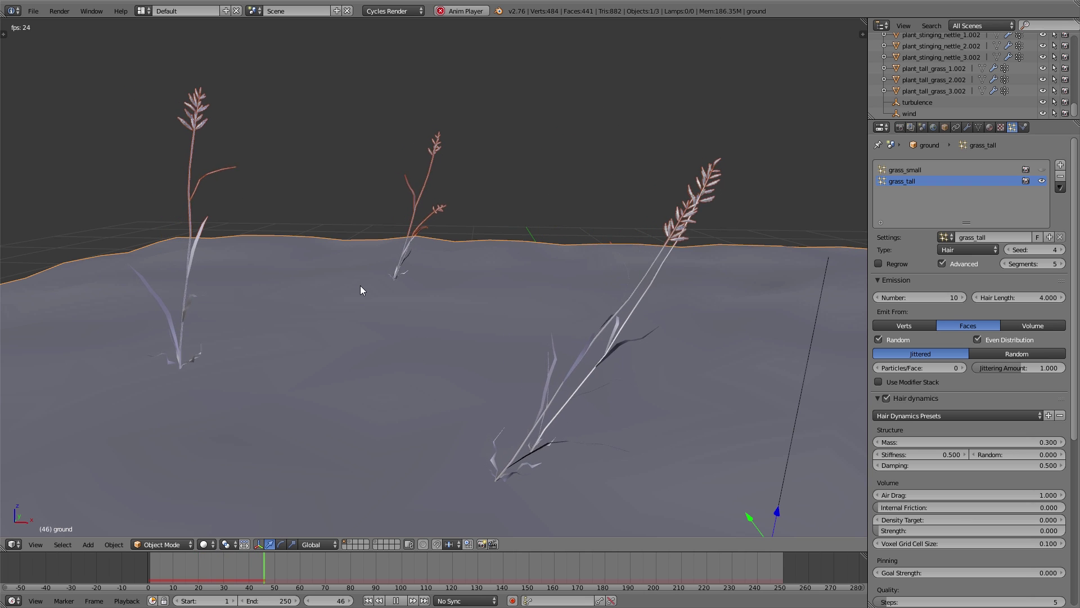
scroll(366, 283, down, 3)
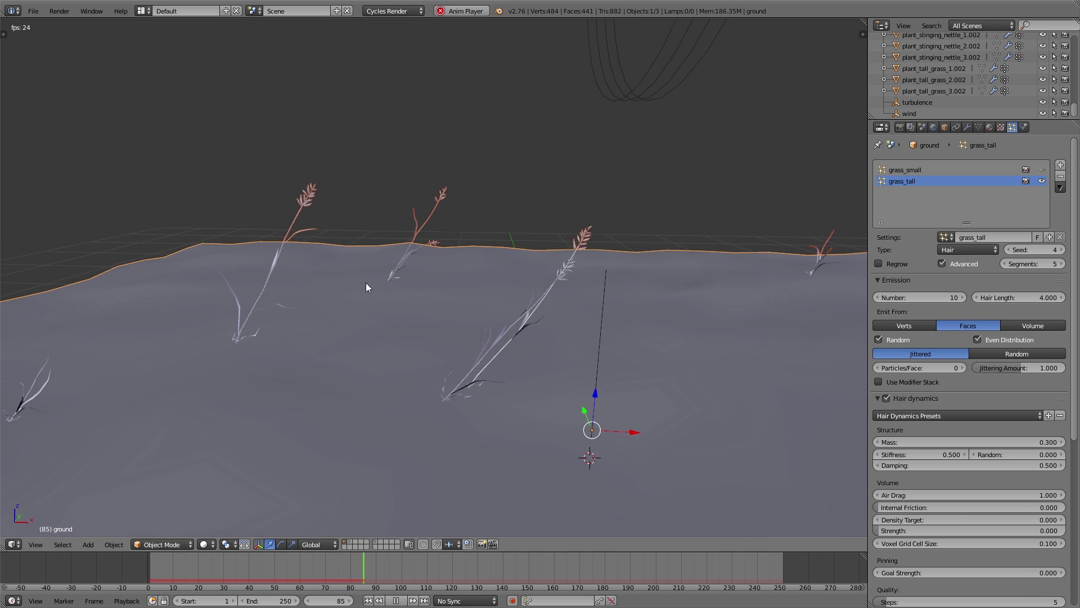
scroll(365, 283, down, 1)
shift+middle_drag(690, 327, 667, 238)
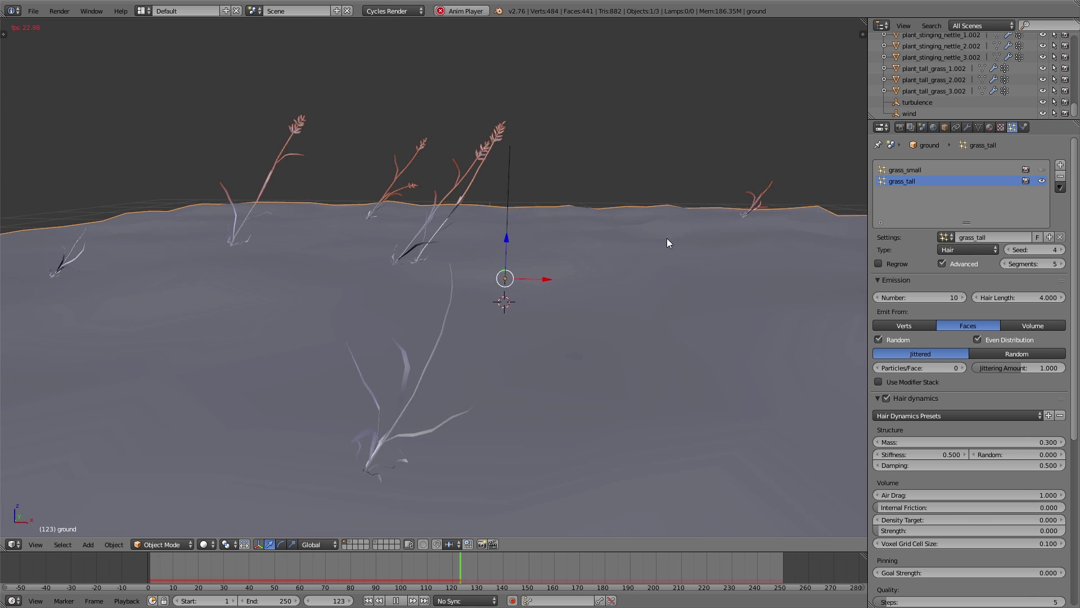
middle_drag(402, 256, 433, 269)
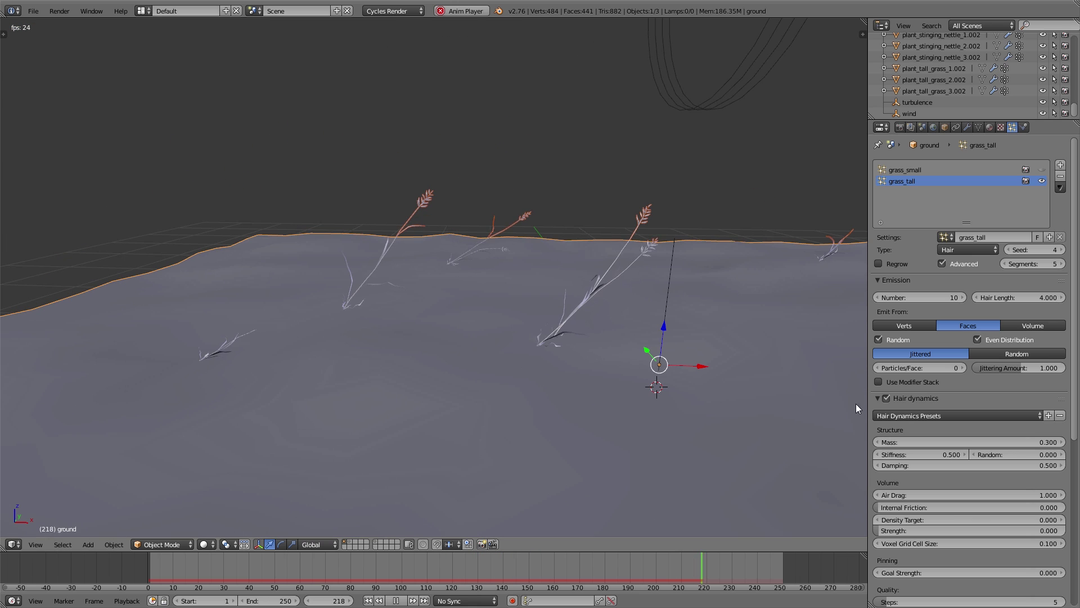
Set the hair dynamics stiffness and damping of the grass_tall particles both to 2
click(896, 454)
text(2)
key(Return)
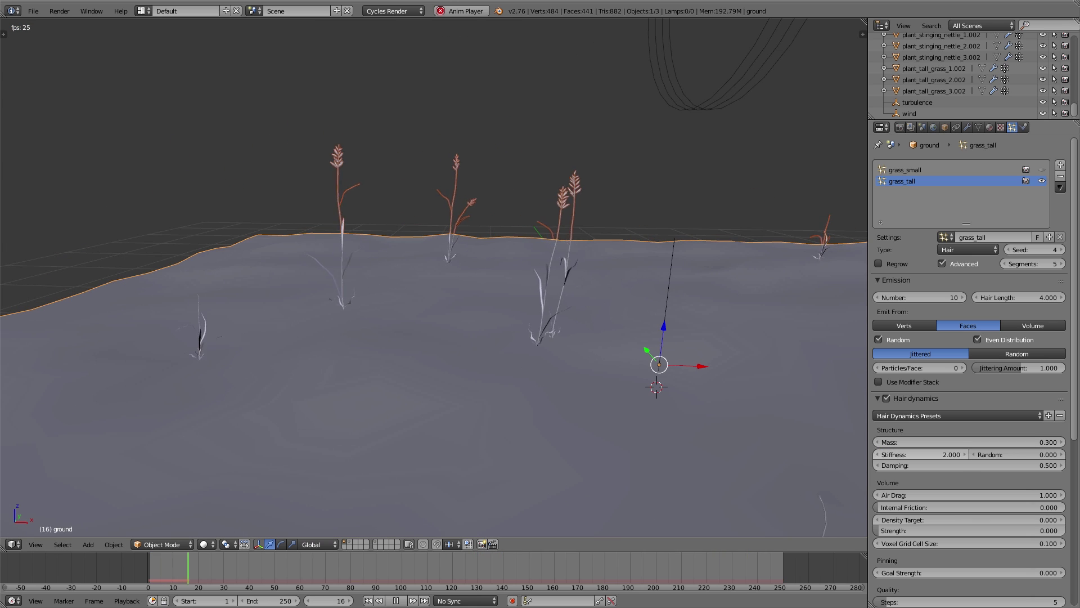
click(967, 465)
text(2)
key(Return)
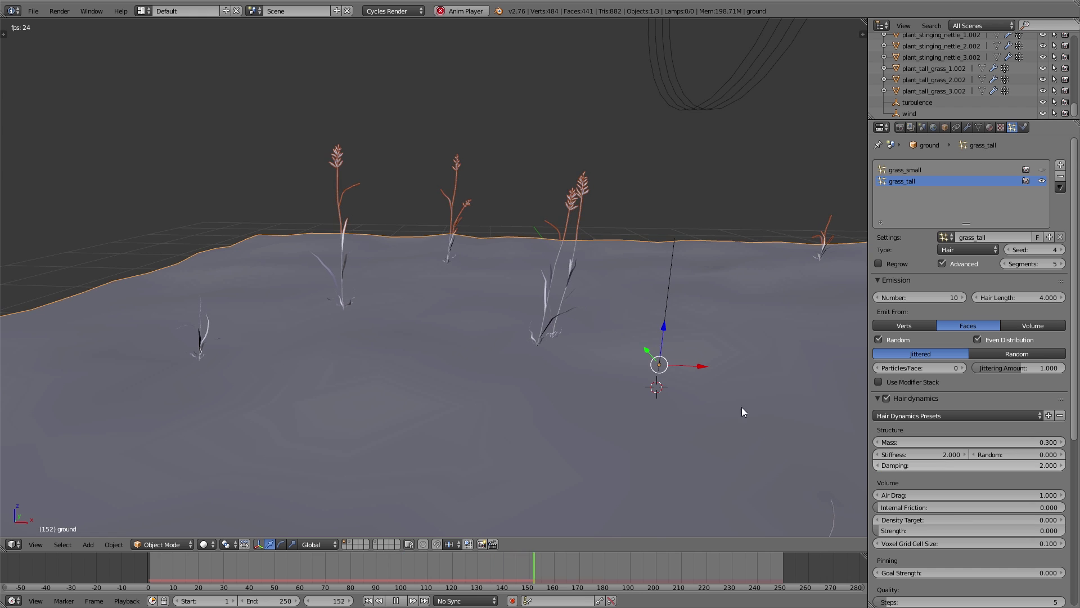
Set the strength of the turbulence force field to 15
right_click(626, 379)
click(921, 243)
text(15)
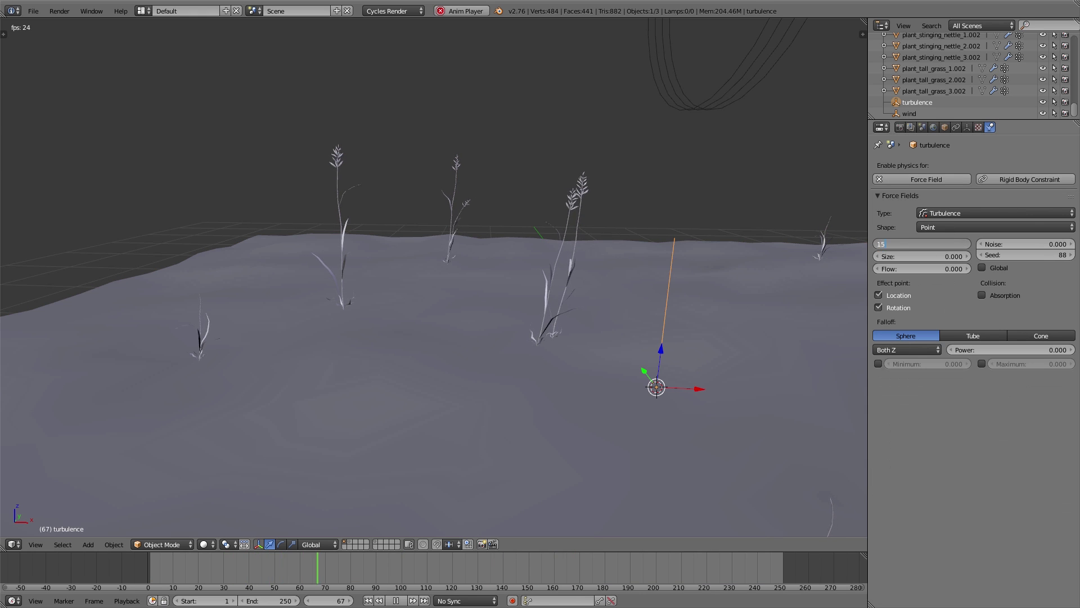
key(Return)
Set the emission number of the ground's grass_tall particle system to 100
scroll(621, 246, down, 1)
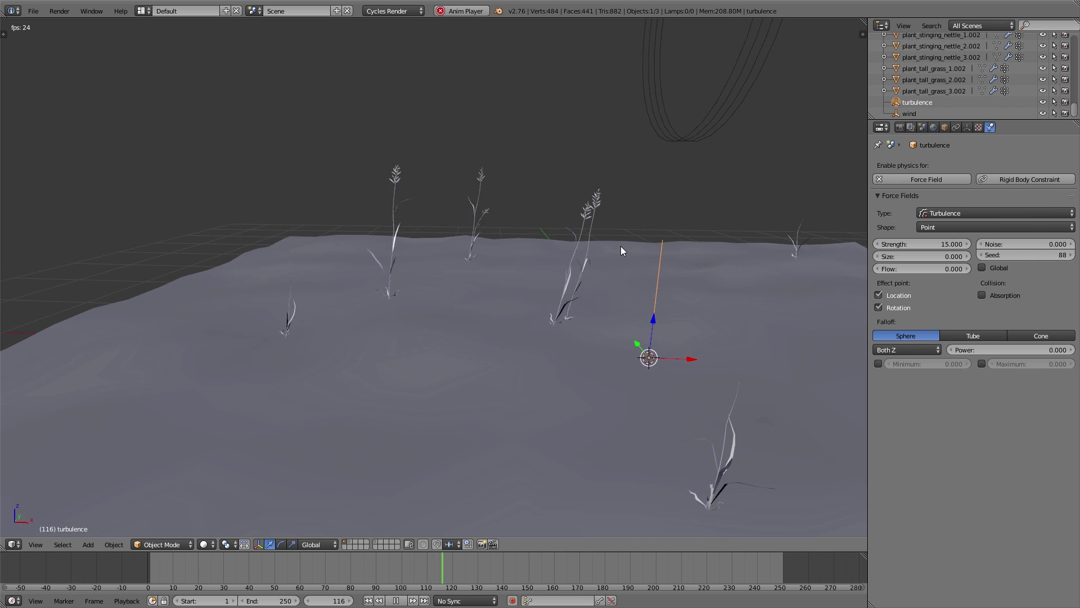
scroll(620, 245, down, 1)
shift+middle_drag(653, 271, 592, 242)
scroll(593, 242, down, 2)
right_click(635, 278)
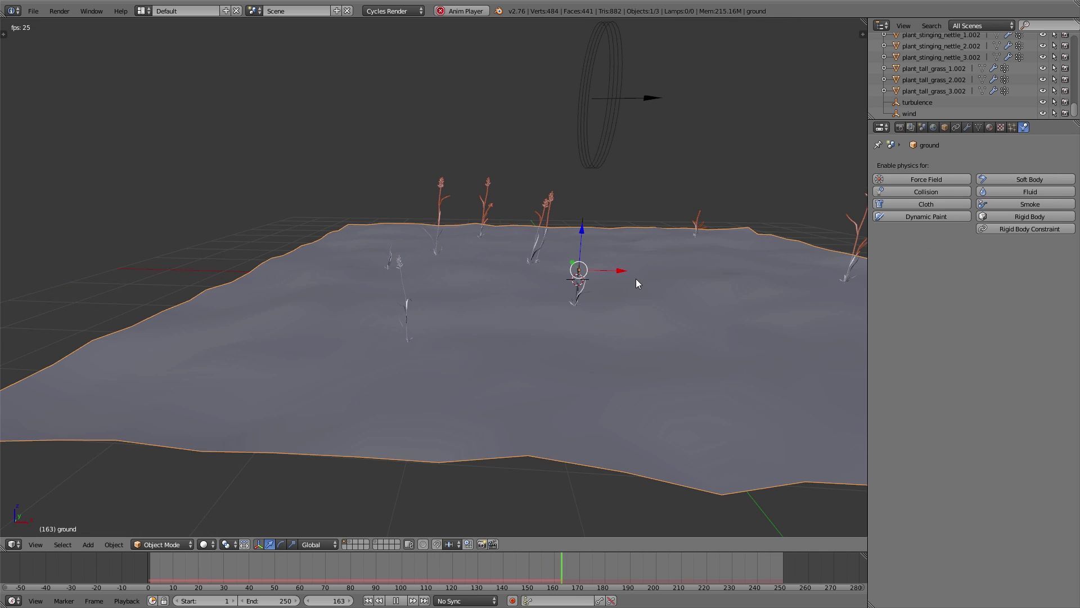
click(1012, 128)
click(929, 297)
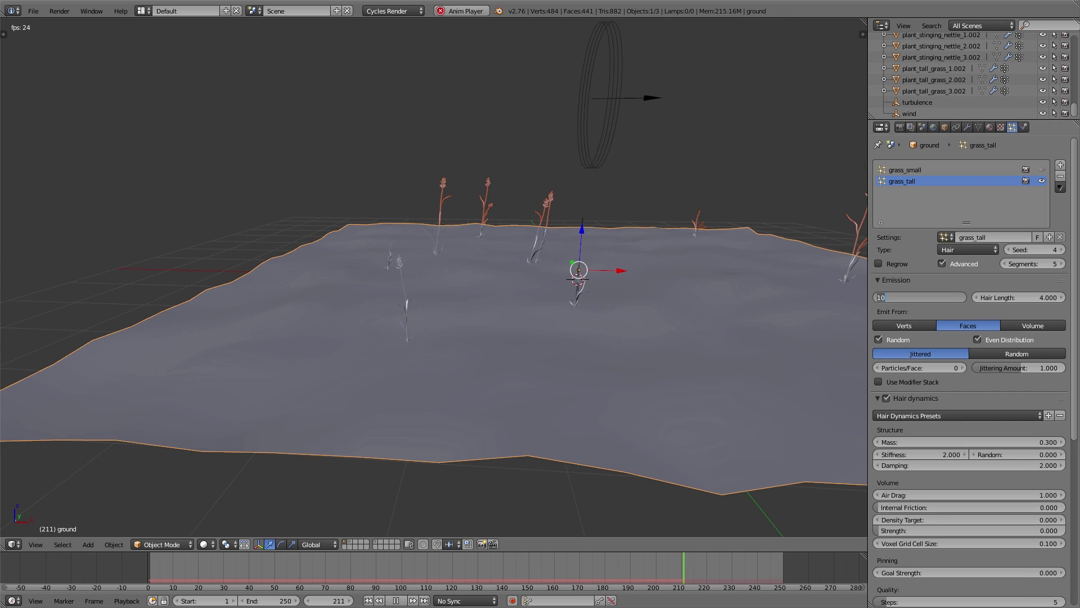
text(100)
key(Return)
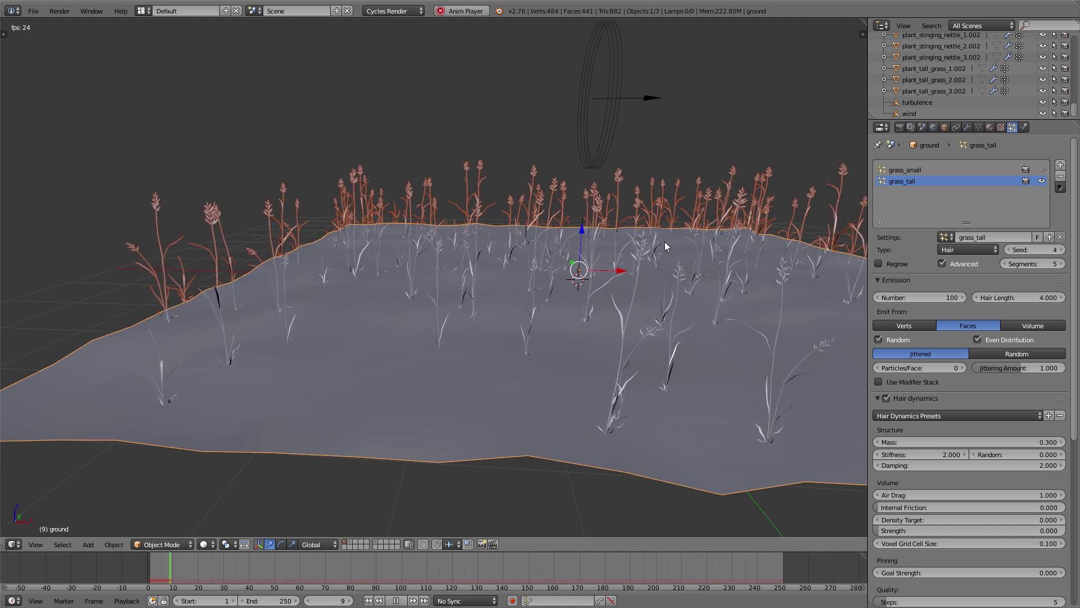
Deselect everything and examine the movement of the tall grass across the ground from several angles during playback
middle_drag(664, 241, 623, 246)
key(a)
scroll(447, 174, up, 1)
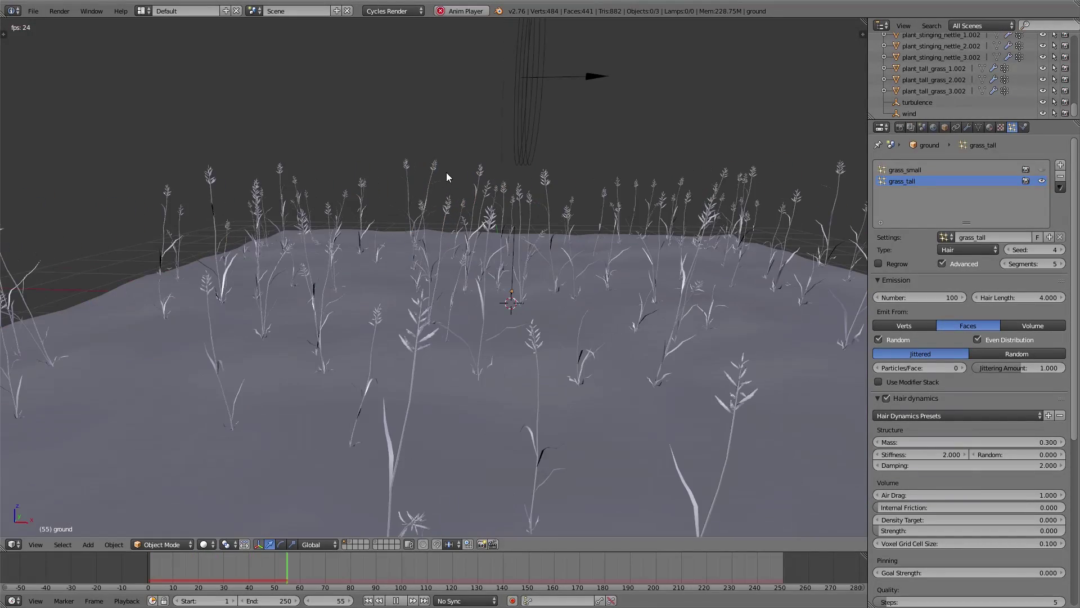
middle_drag(504, 226, 446, 259)
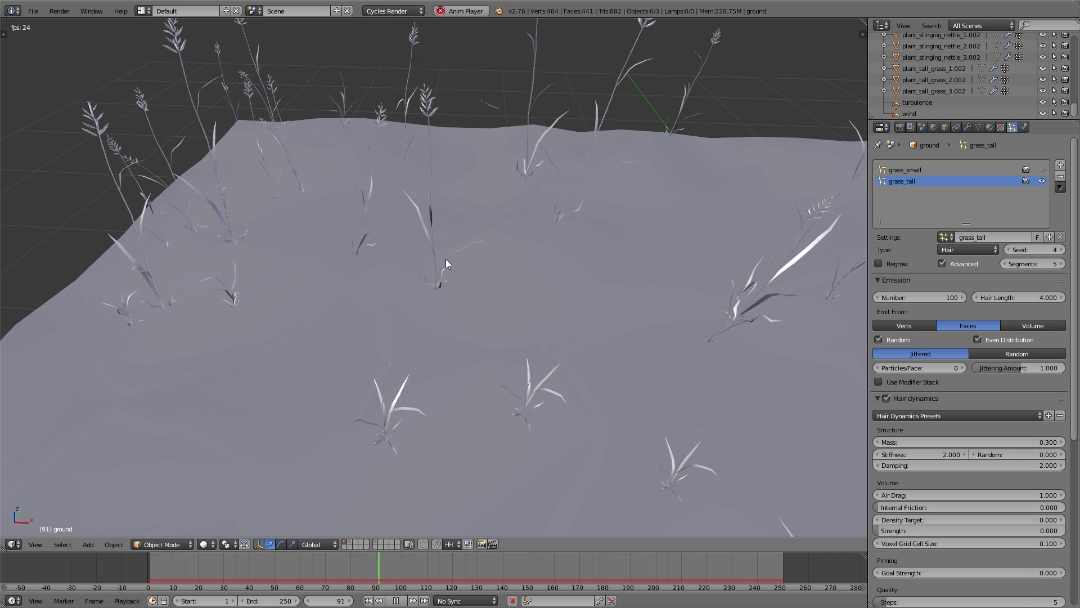
scroll(497, 200, down, 5)
mouse_move(498, 201)
middle_down()
mouse_move(531, 248)
mouse_move(535, 175)
mouse_move(535, 199)
middle_up()
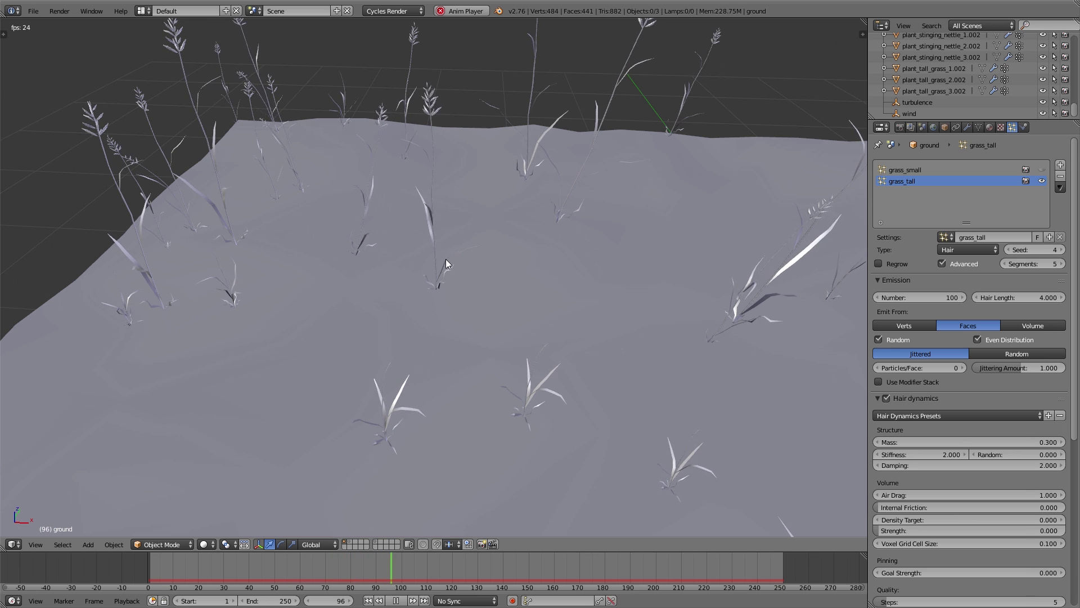
scroll(496, 200, down, 7)
shift+middle_drag(572, 300, 528, 212)
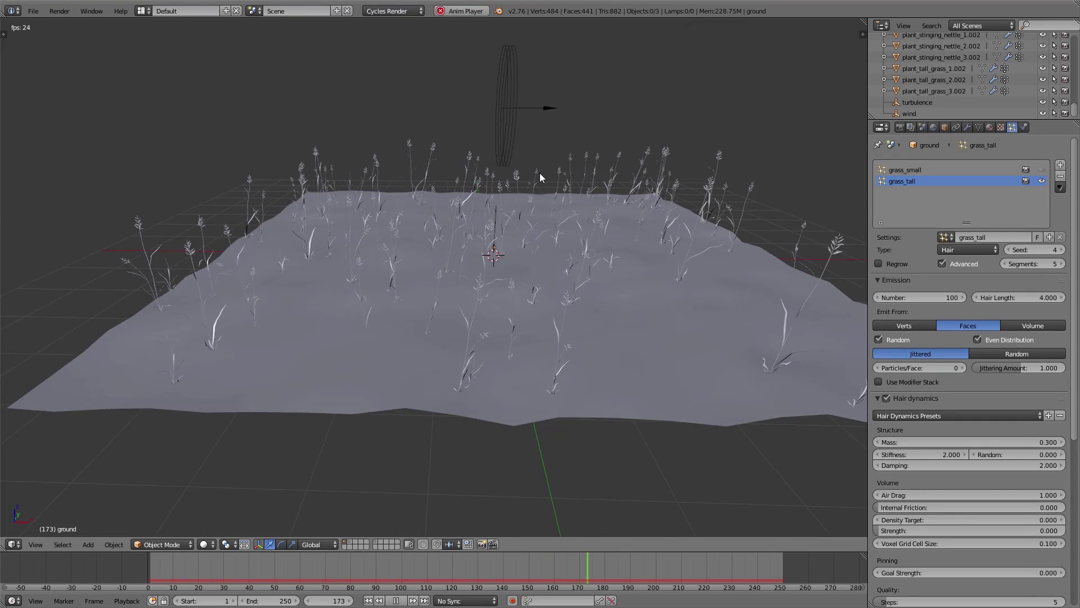
Set the strength of the wind force field to 3 and check how the tall grass bends during playback
scroll(539, 173, up, 2)
right_click(548, 247)
right_click(559, 97)
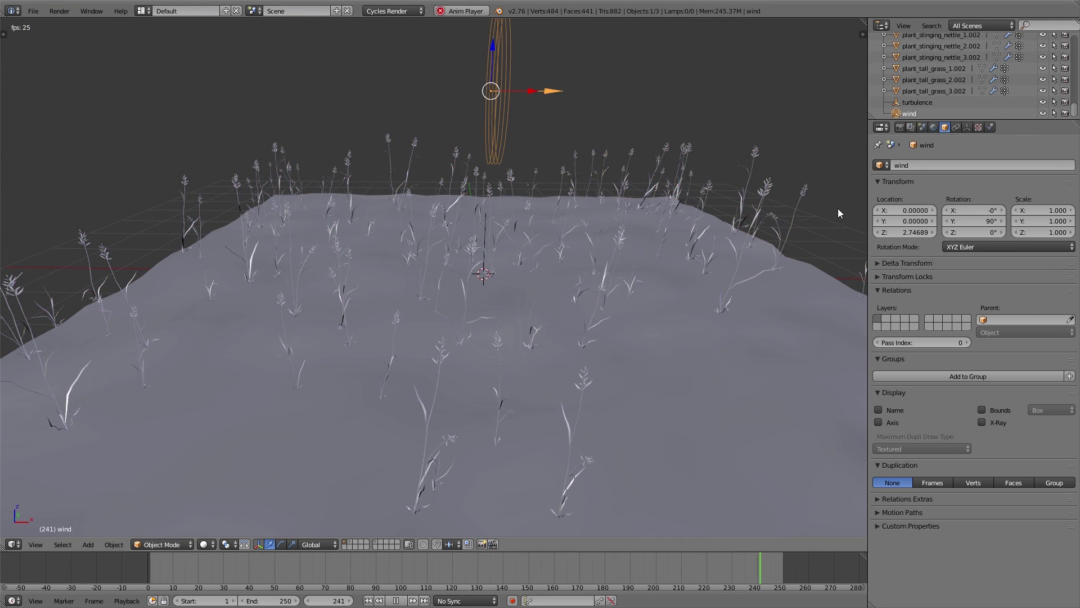
click(990, 127)
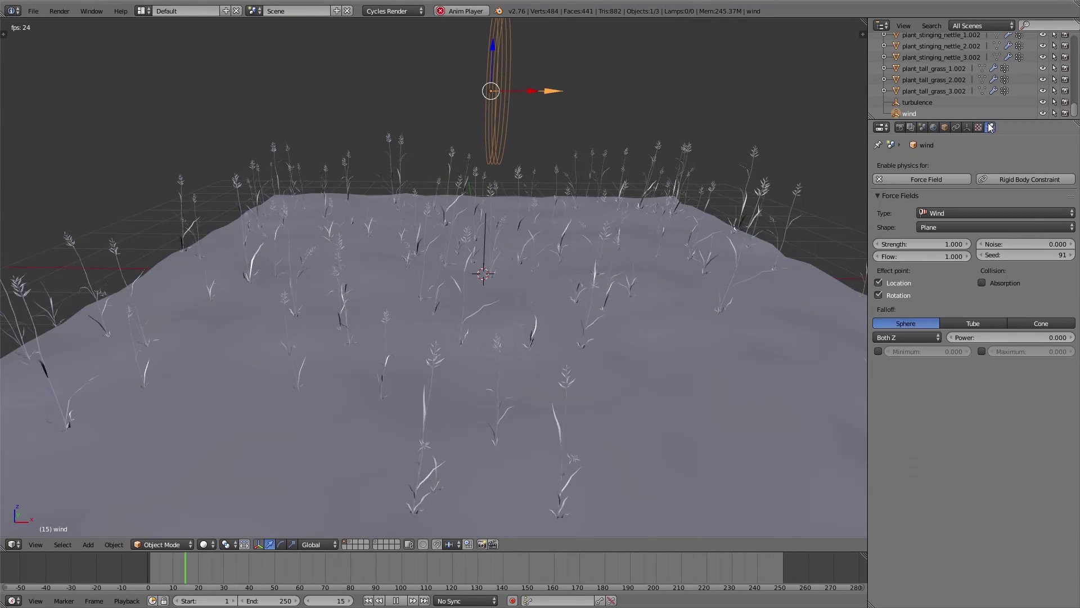
click(923, 244)
text(3)
key(Return)
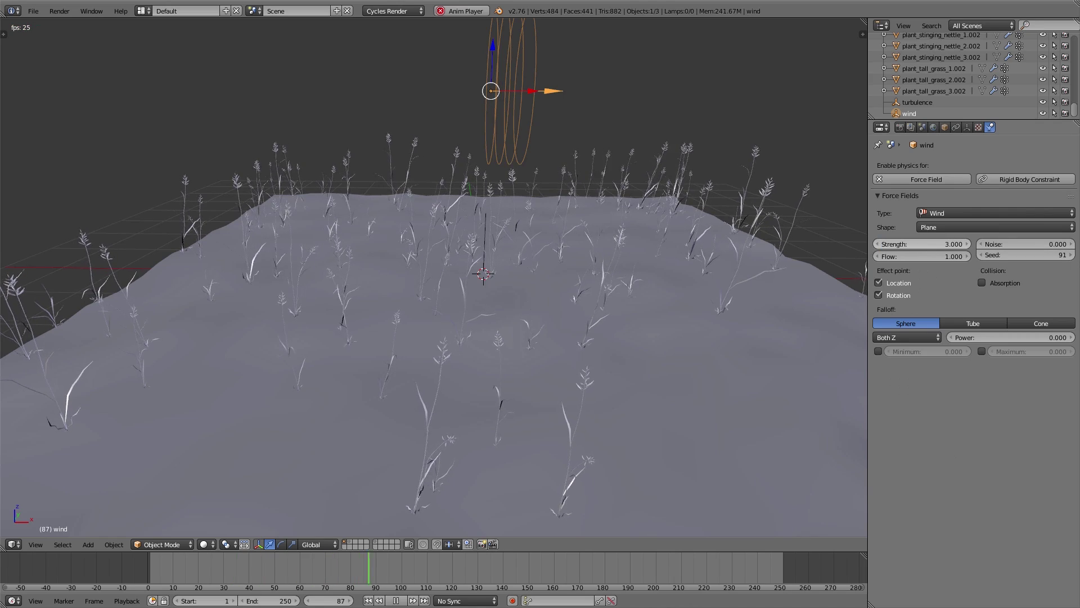
key(KP_2)
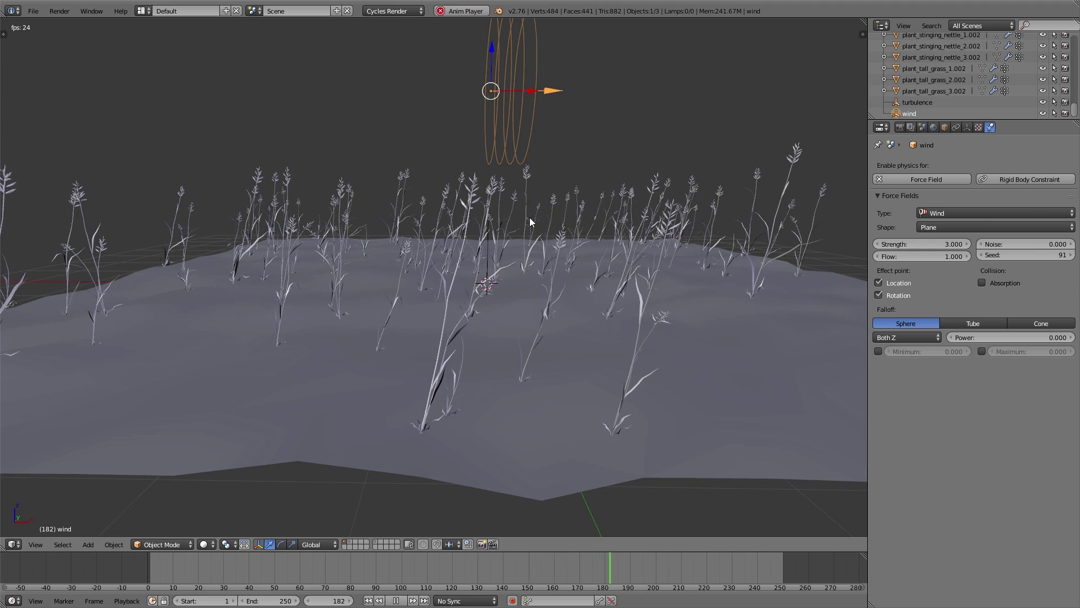
middle_drag(505, 203, 504, 221)
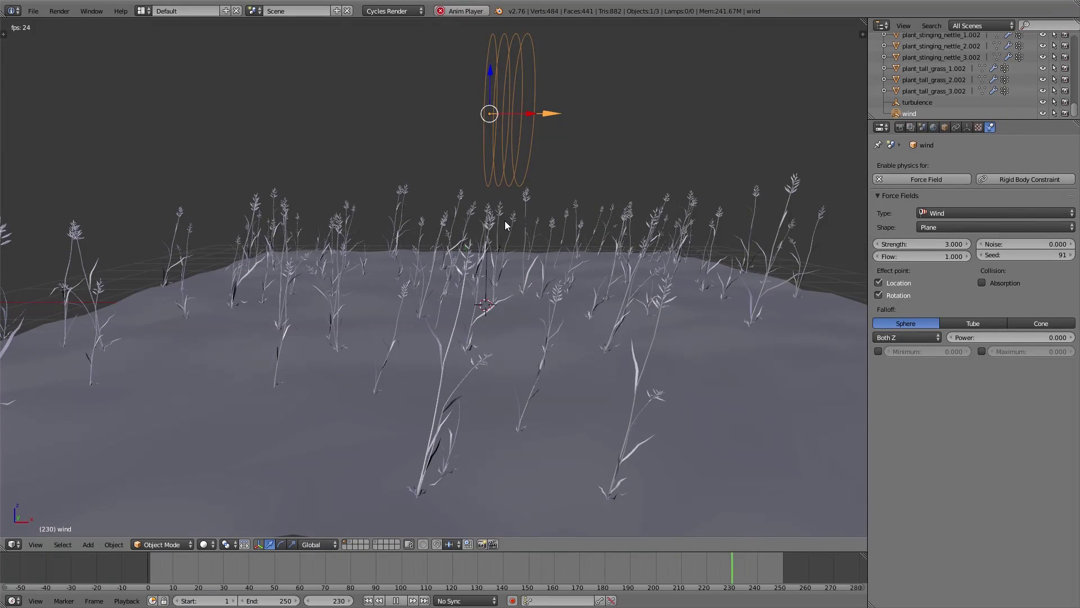
Select the turbulence force field, try moving it over the ground, and stop the playback
click(918, 103)
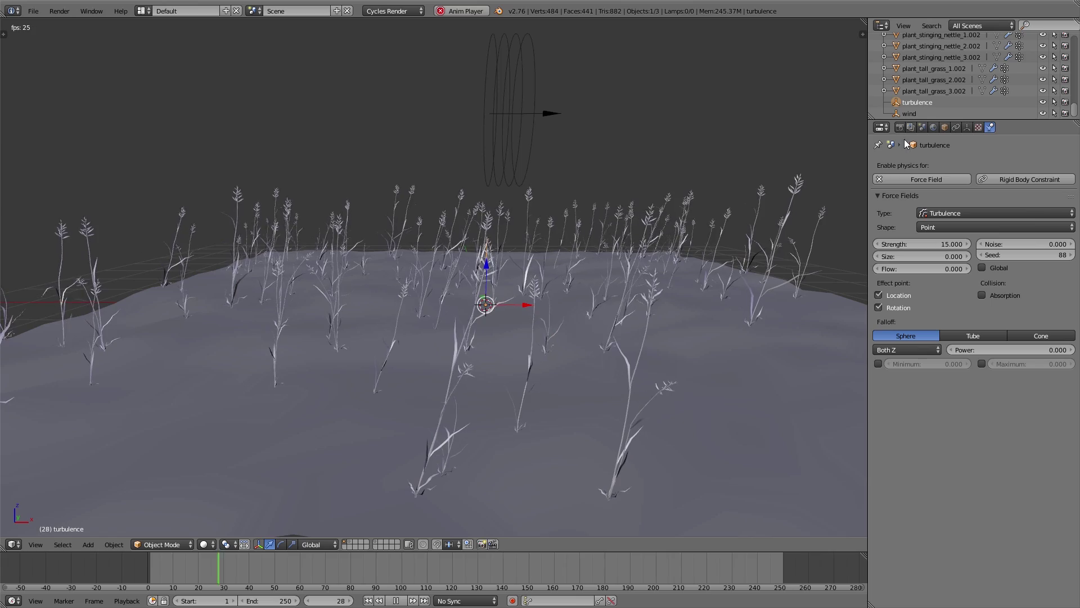
key(g)
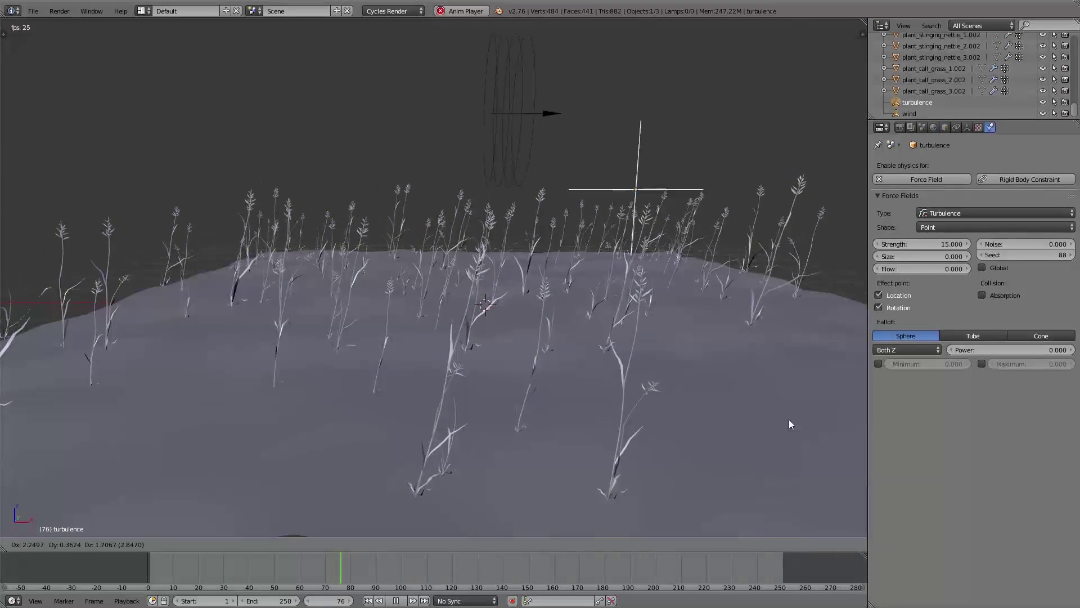
click(711, 330)
key(alt+a)
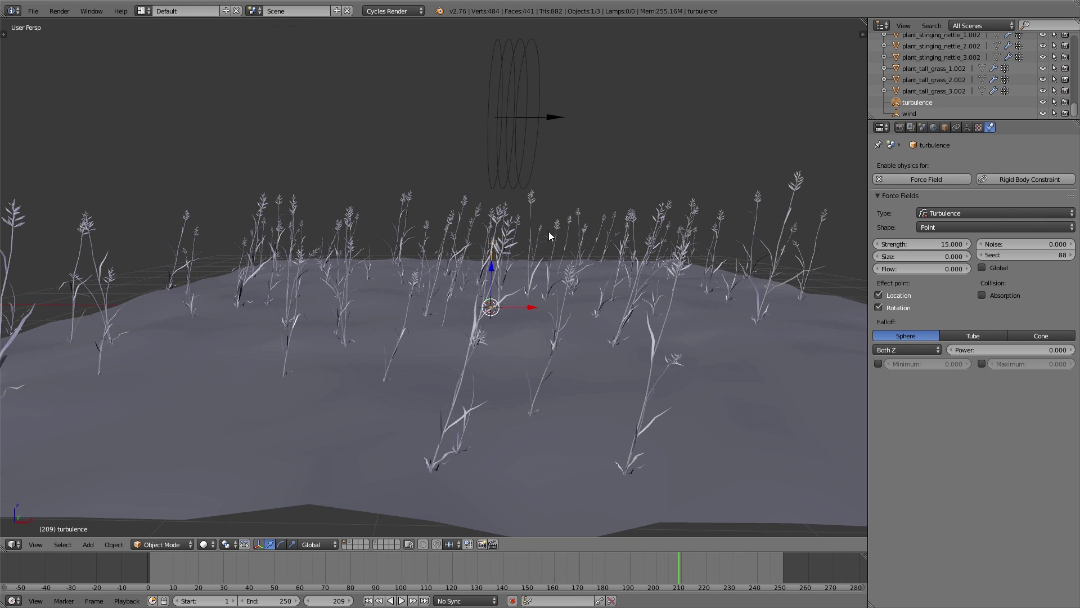
Split the 3D view horizontally and turn the upper area into a Graph Editor
drag(863, 25, 855, 252)
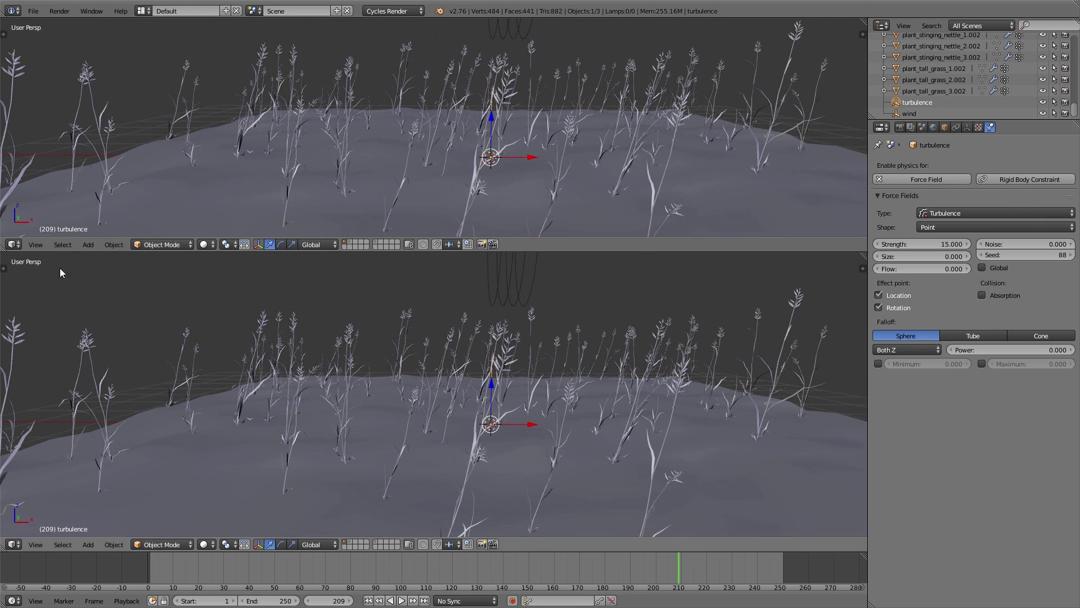
click(13, 244)
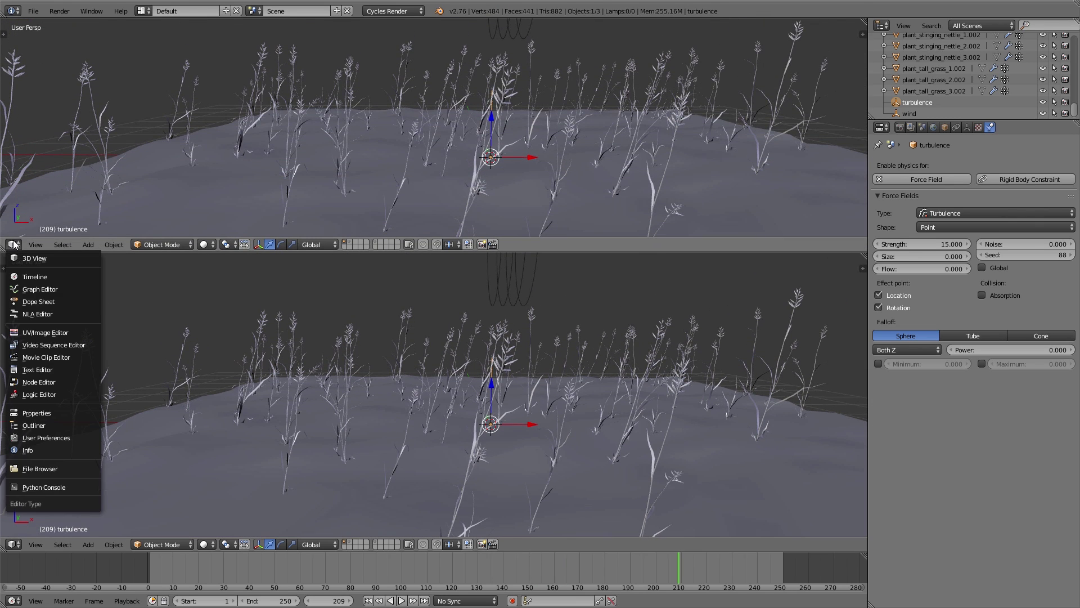
click(36, 289)
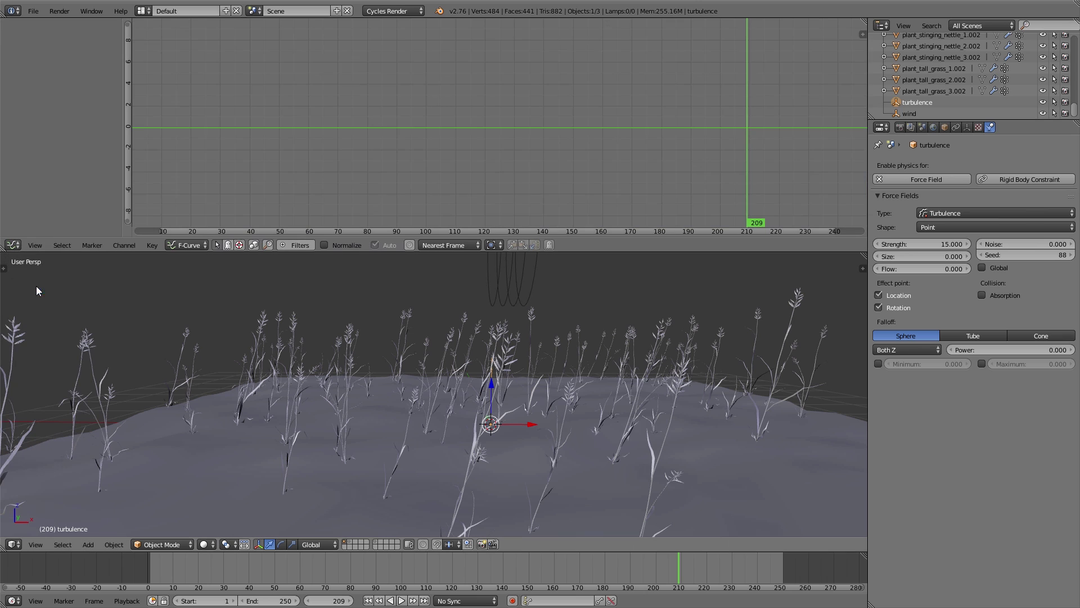
Insert a location keyframe for the turbulence force field at frame 1
click(150, 573)
key(i)
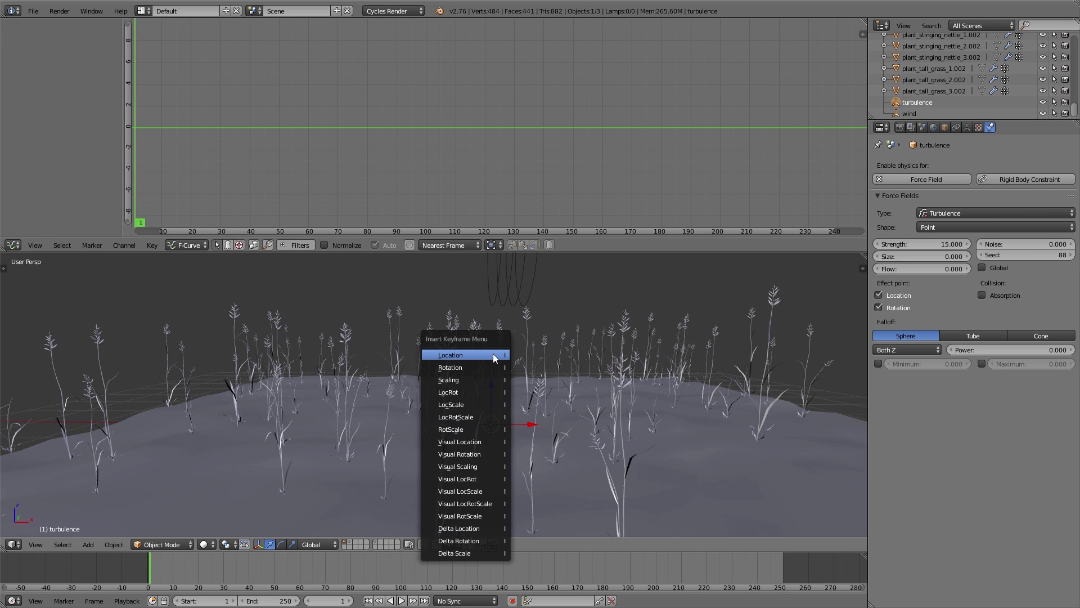
click(493, 353)
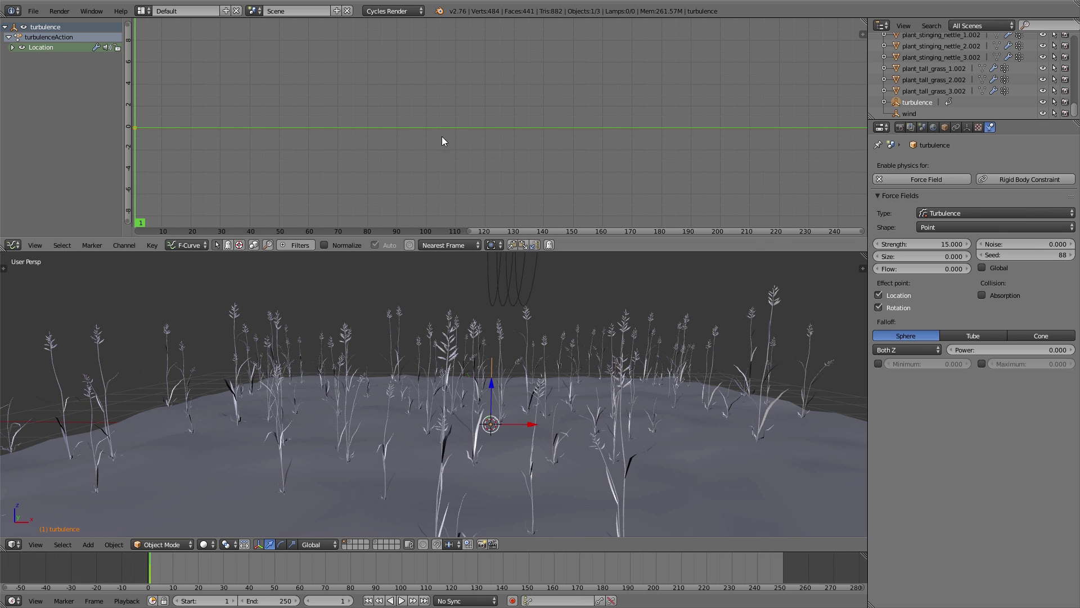
Add a Noise modifier to the turbulence's X location curve with scale 69.3 and strength 10.6, checking it during playback
key(n)
key(a)
key(a)
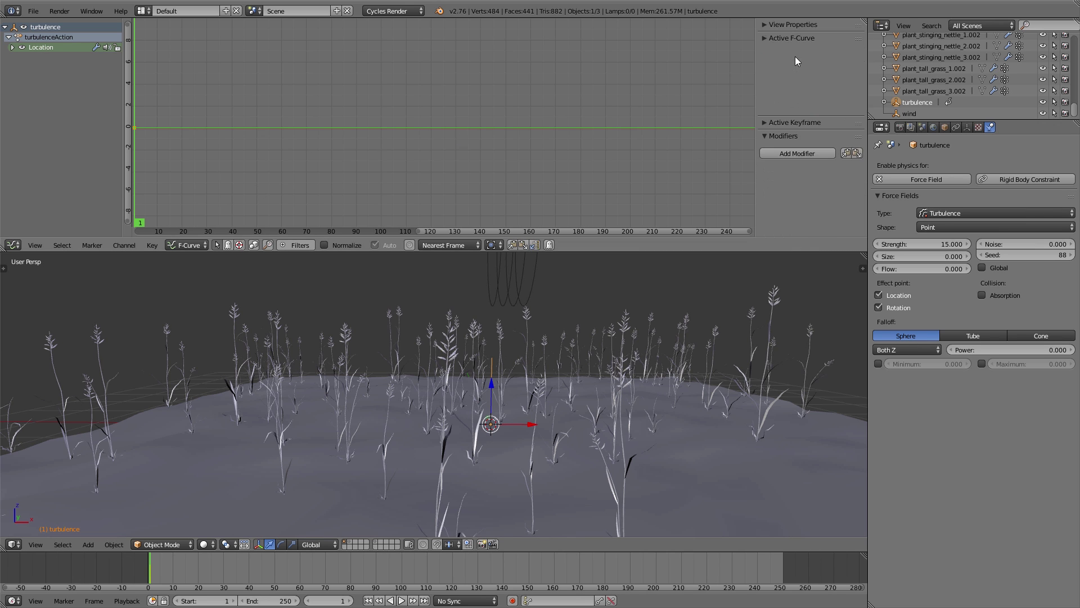
click(816, 83)
click(789, 130)
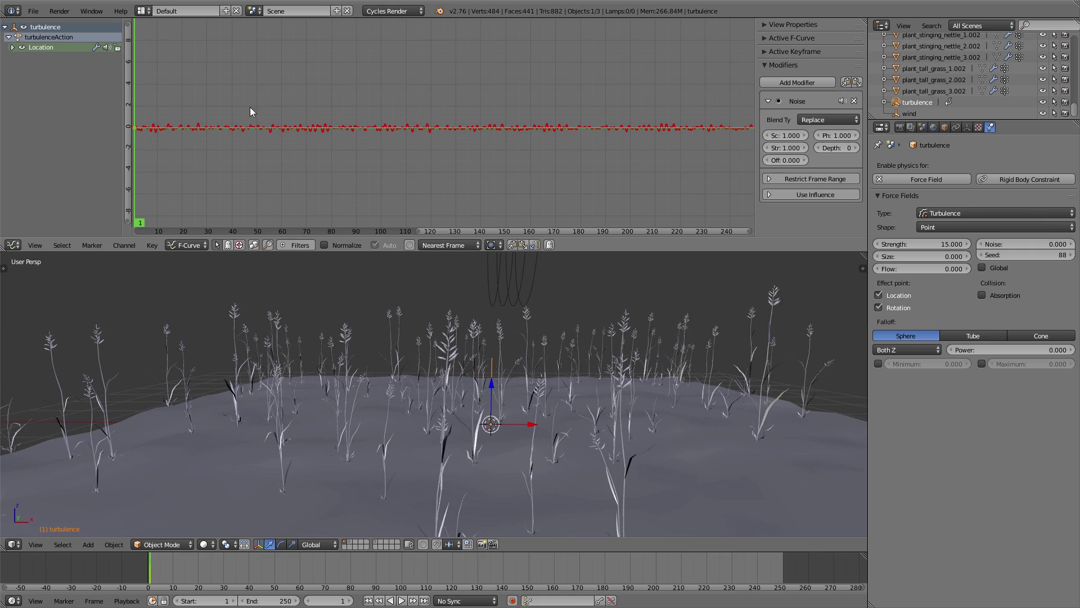
key(alt+a)
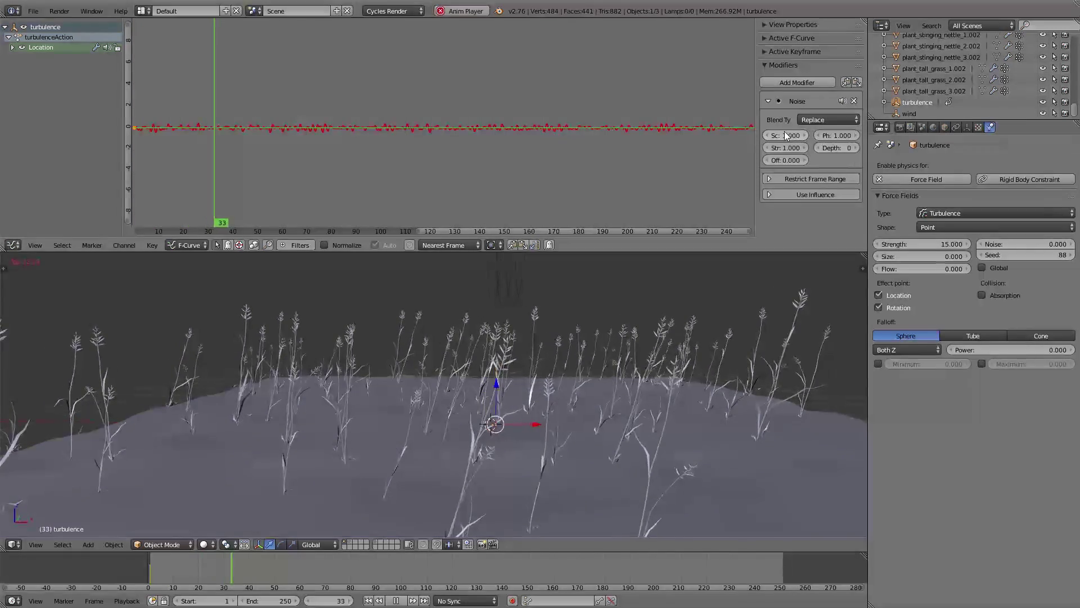
drag(785, 135, 816, 150)
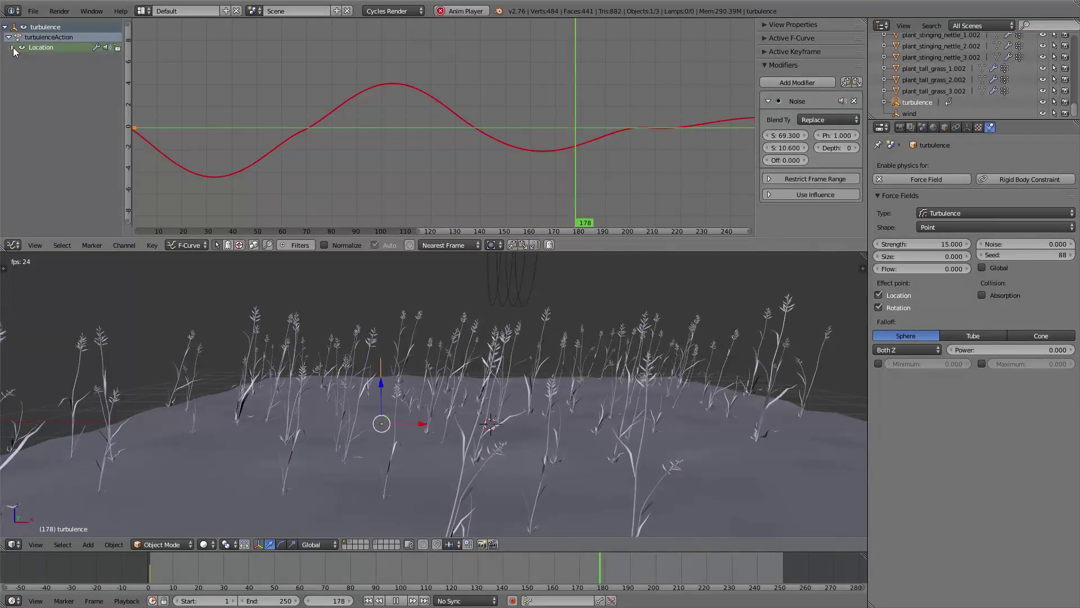
Copy the Noise modifier to the turbulence's Y and Z location curves, with phase 113.6 for Z
click(13, 48)
click(36, 67)
click(38, 76)
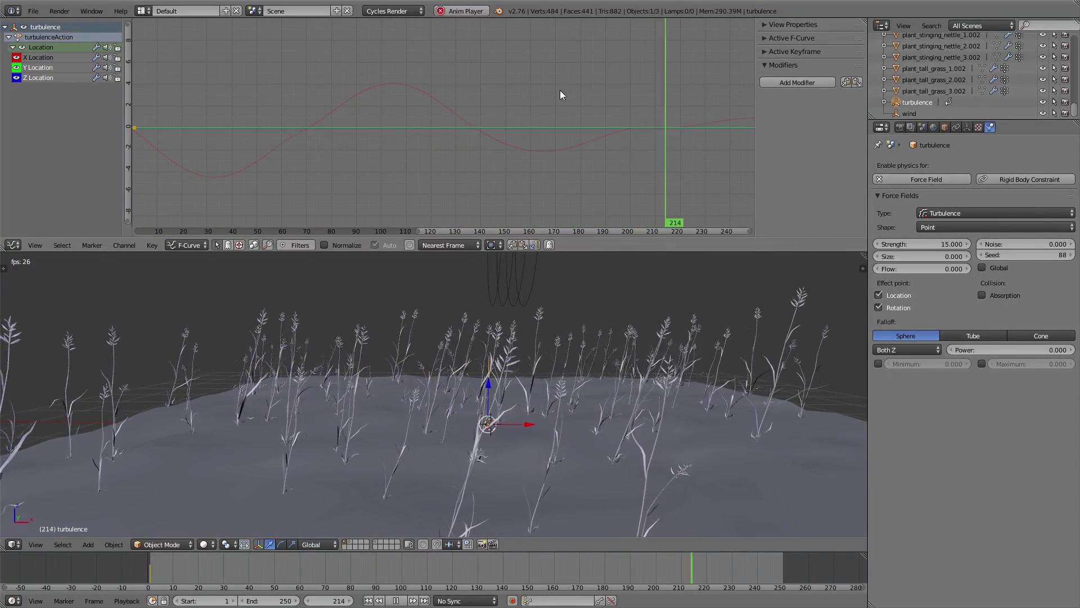
click(856, 82)
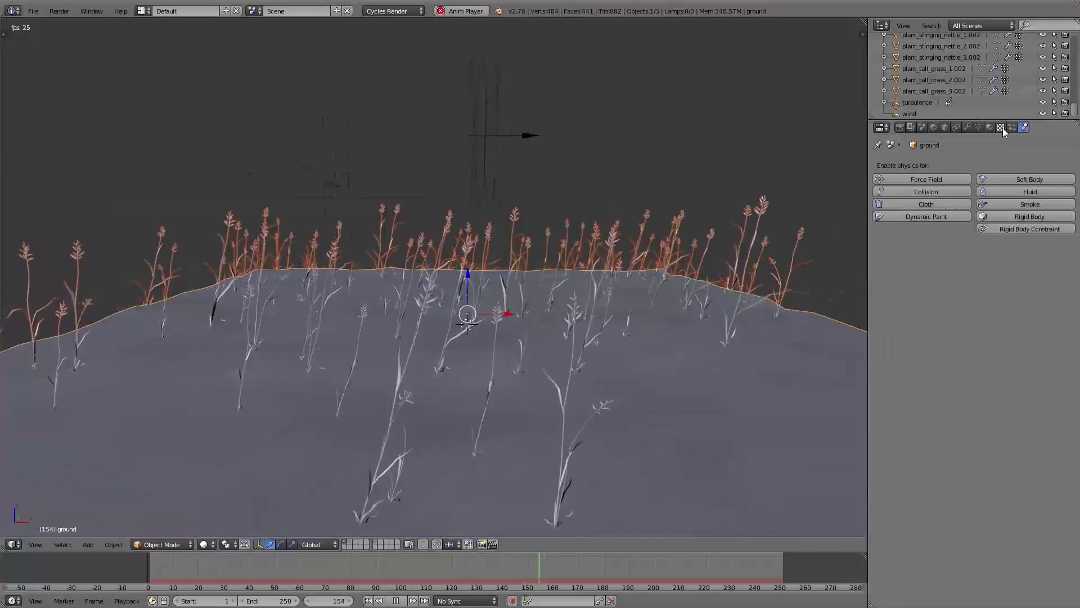
Set the emission number of the ground's grass_tall particle system to 1000
click(1012, 127)
click(936, 297)
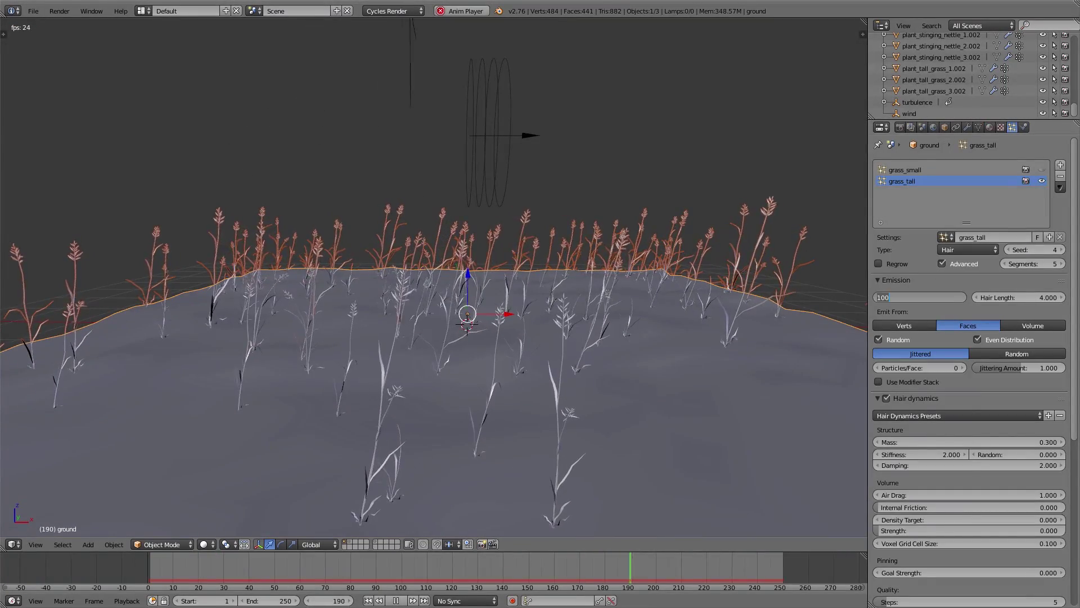
text(0)
key(Return)
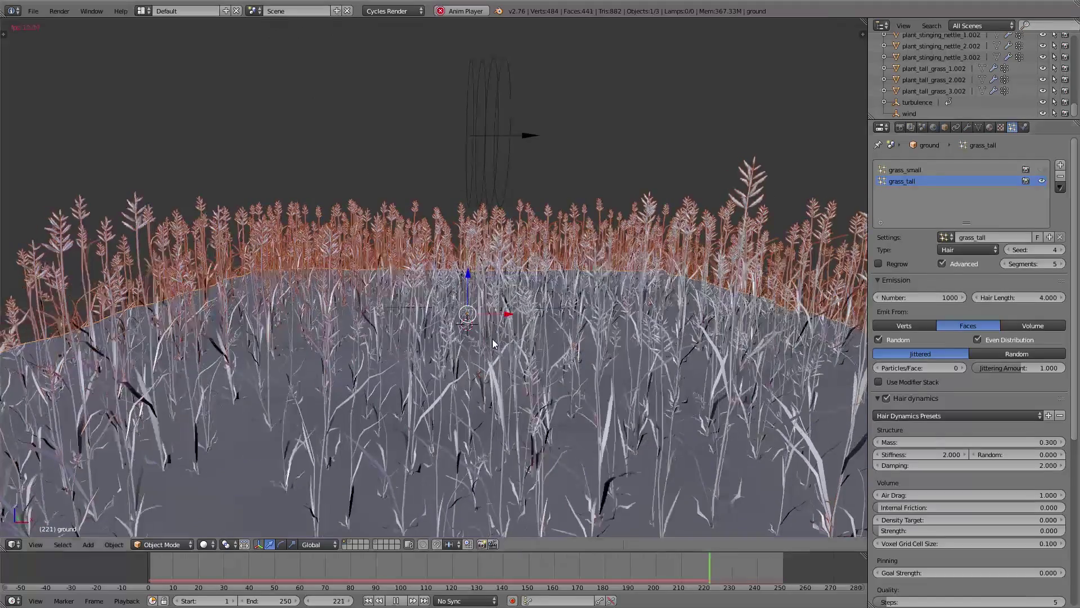
Deselect everything, stop the playback and return the timeline to frame 0
key(a)
key(alt+a)
drag(153, 564, 134, 566)
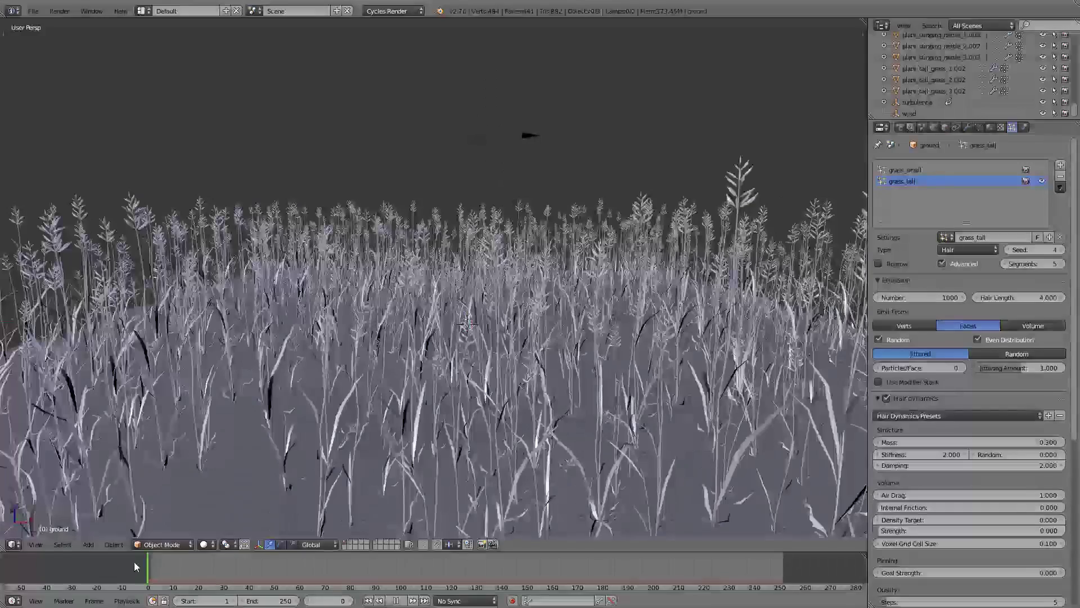
Set the cache start frame of the grass_tall particles to -50 and bake their hair dynamics
click(993, 280)
click(991, 294)
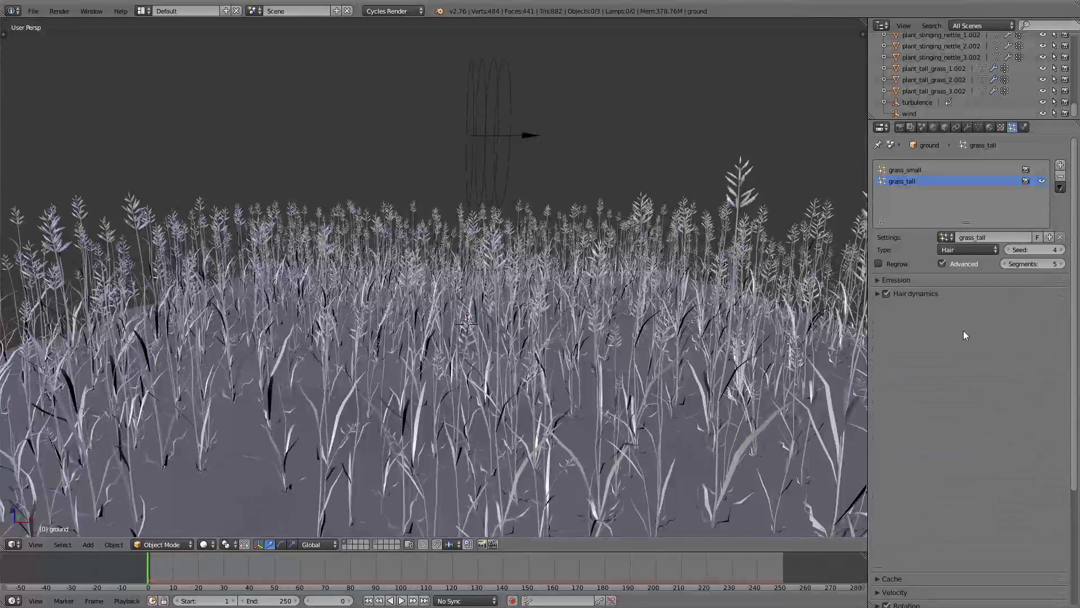
click(900, 307)
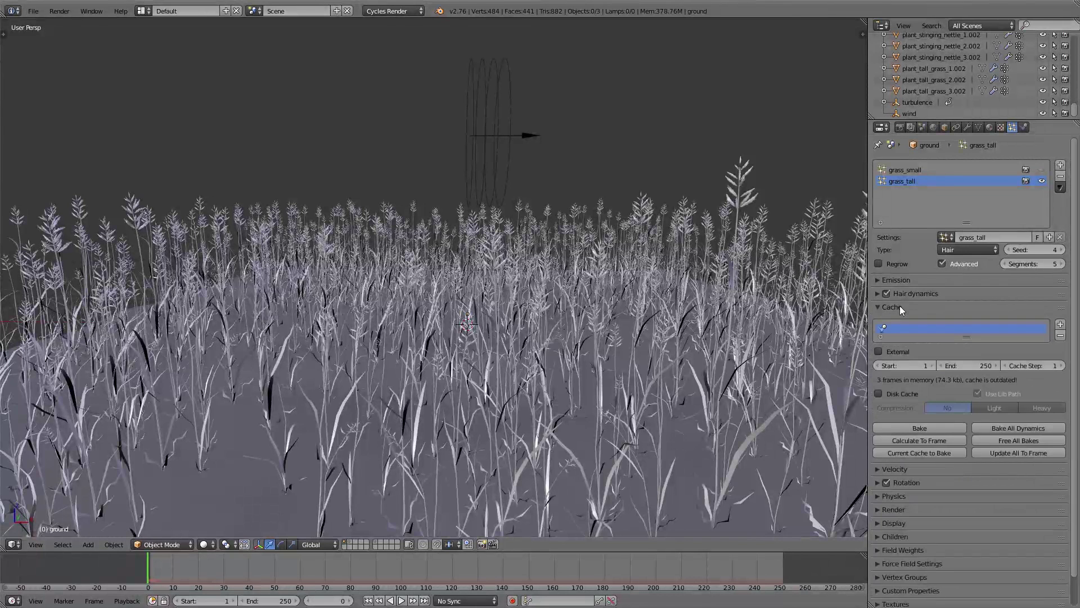
click(917, 364)
text(-50)
key(Return)
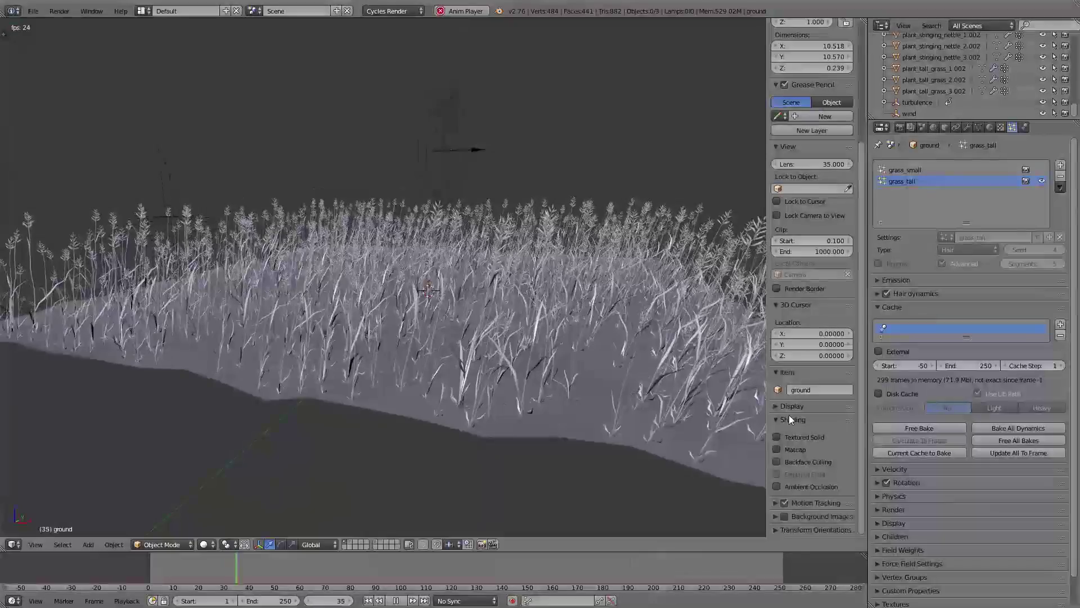
Limit the 3D view to renderable content, enable viewport ambient occlusion, and inspect the baked grass up close
click(789, 418)
click(785, 406)
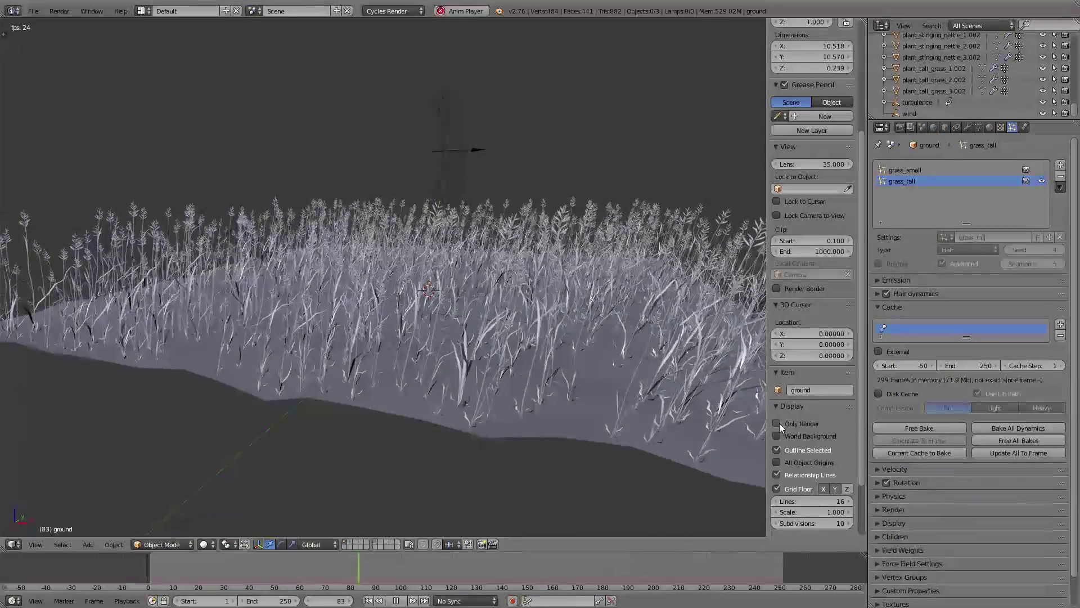
click(778, 423)
click(783, 405)
click(781, 422)
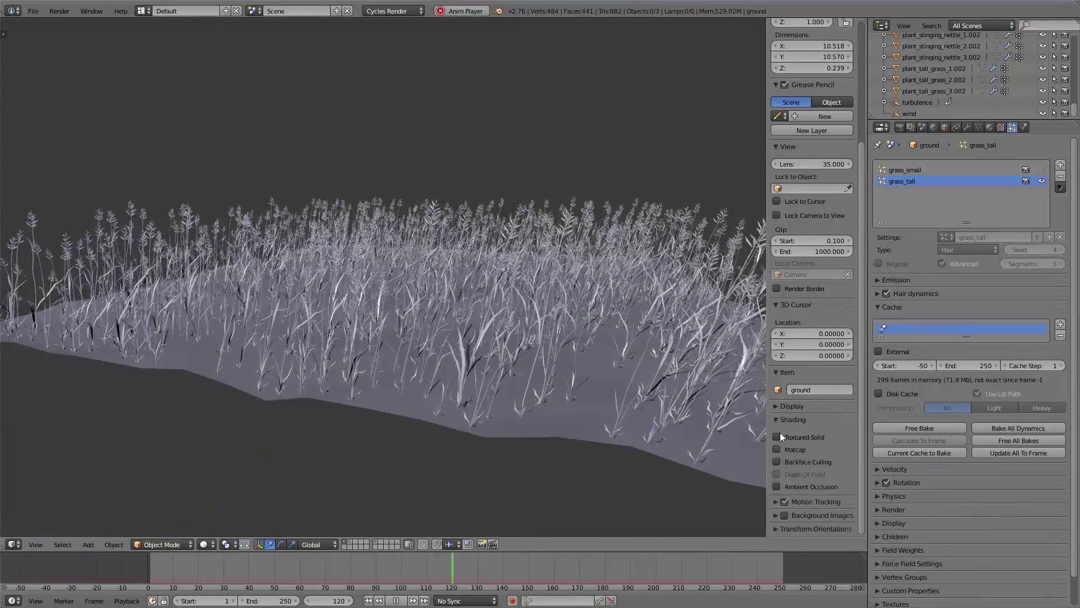
click(778, 486)
middle_drag(523, 289, 522, 301)
scroll(522, 301, up, 3)
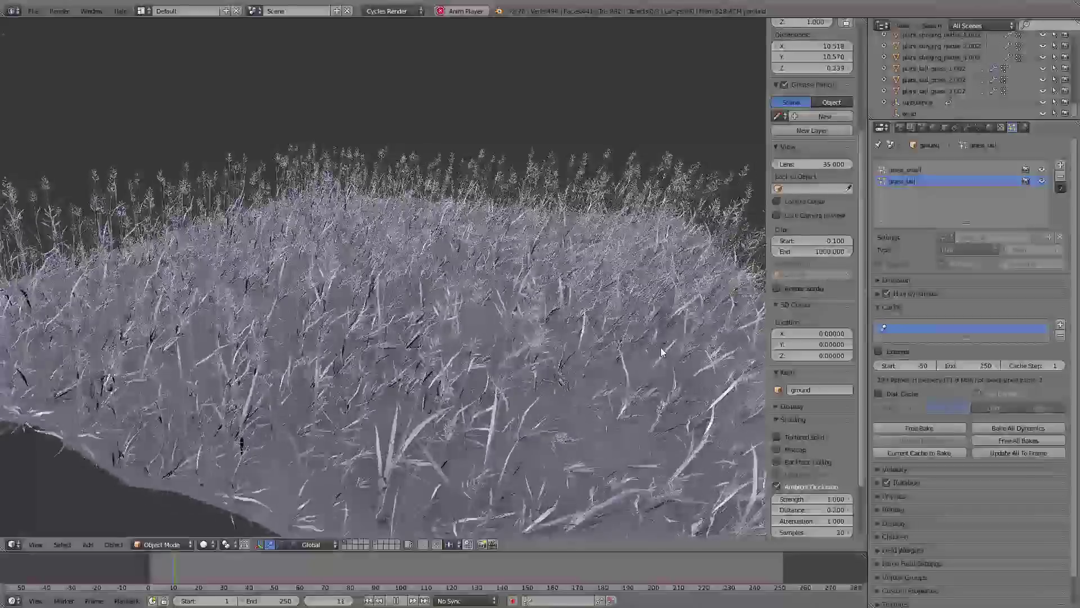
Set the All field weight of the grass_small particle system to 0
middle_drag(594, 367, 596, 352)
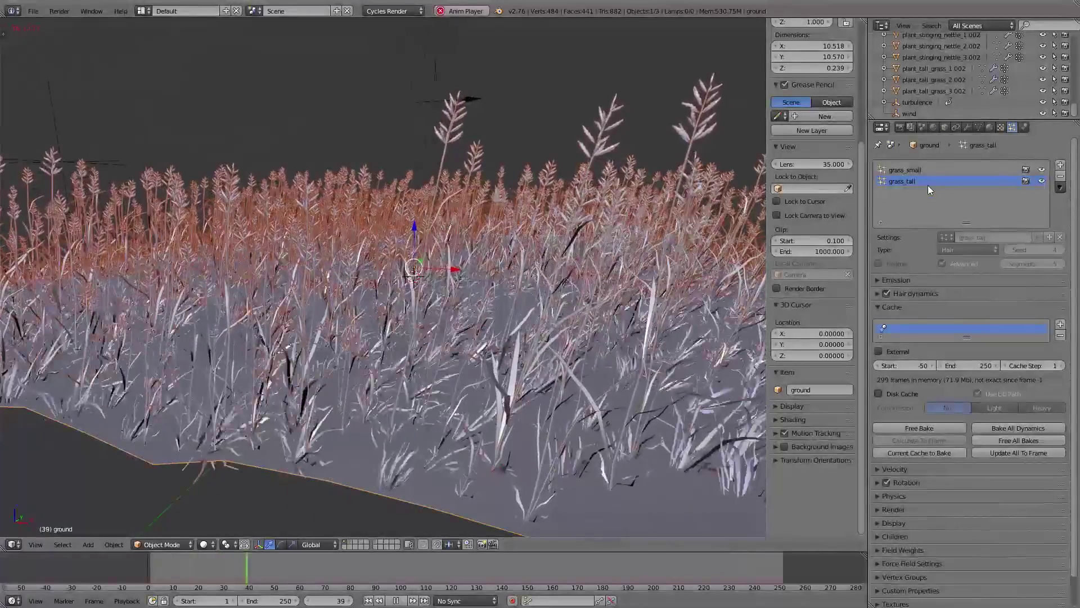
click(923, 168)
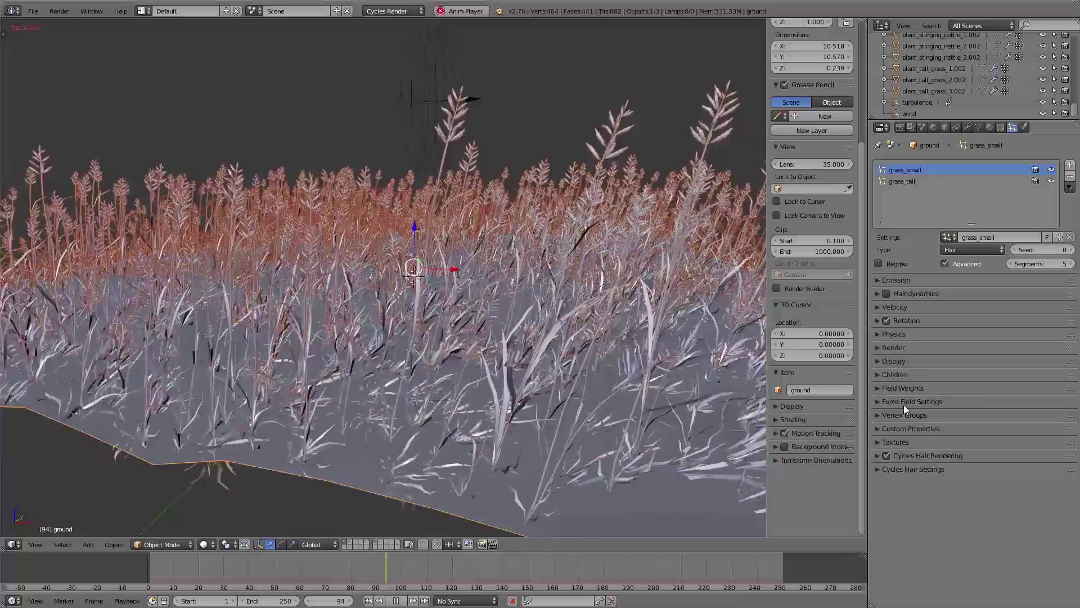
click(904, 389)
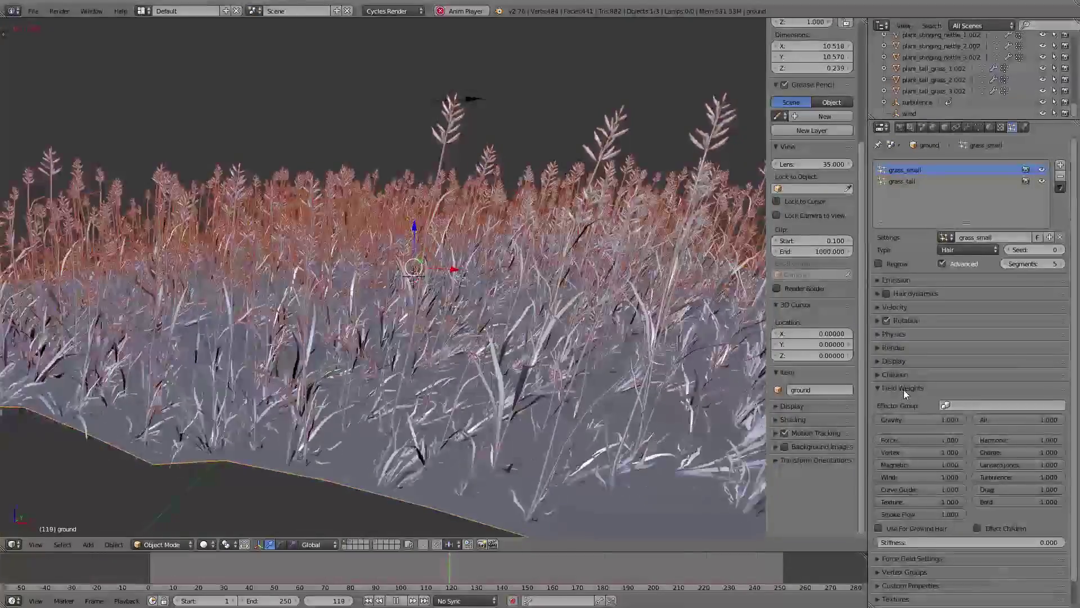
drag(1061, 420, 972, 420)
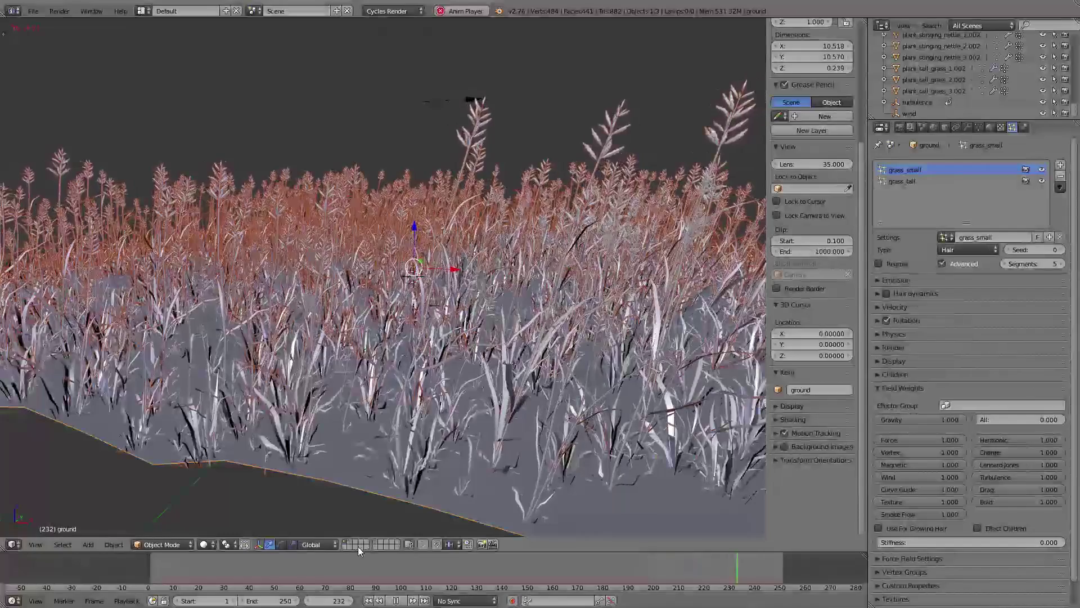
Deselect everything and show only renderable content in a closer view of the grass
key(a)
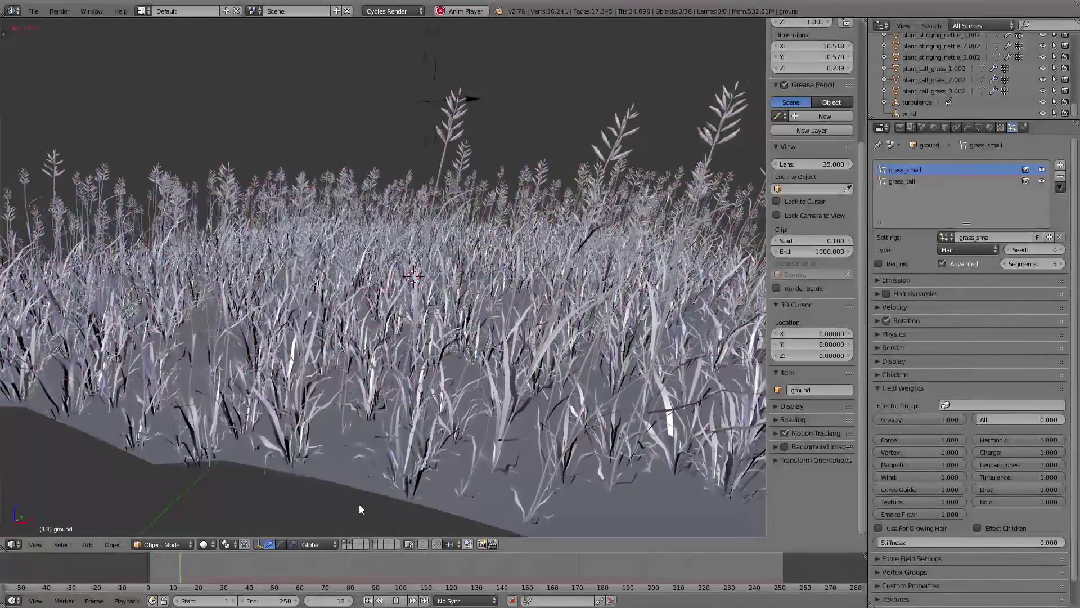
scroll(464, 477, down, 8)
middle_drag(462, 393, 446, 436)
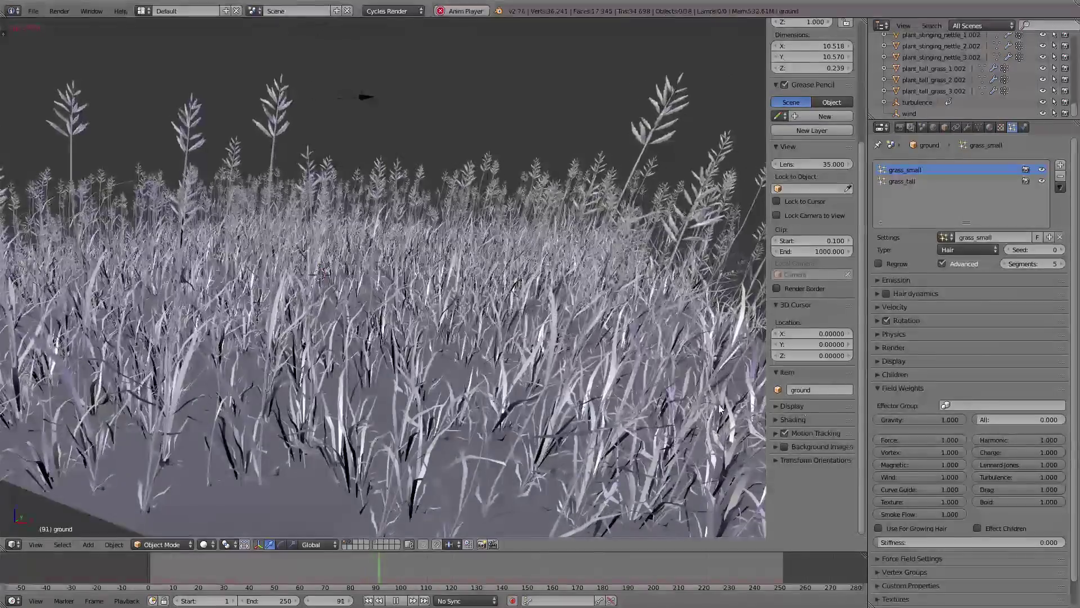
click(788, 406)
click(777, 423)
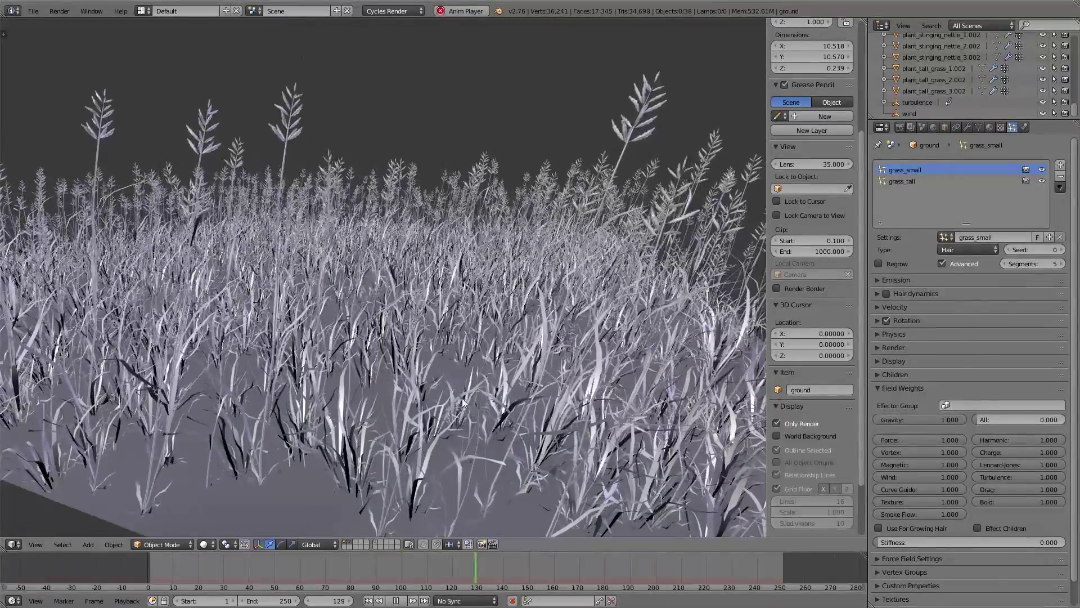
Enlarge the 3D view and fly through the grass while the animation plays to examine its movement up close
key(ctrl+Up)
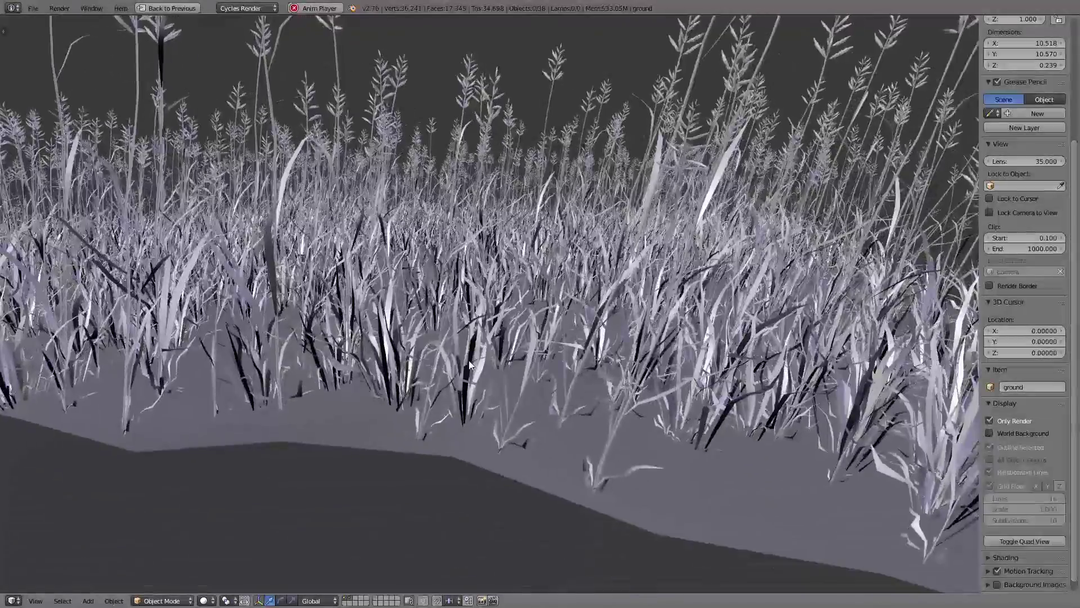
key(shift+f)
key(w)
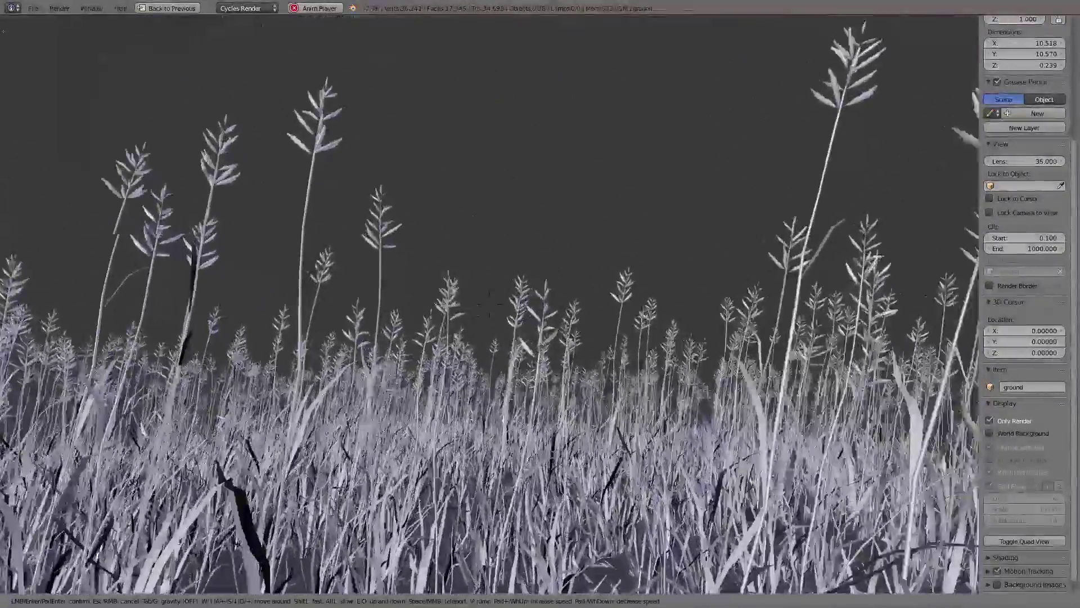
key(w)
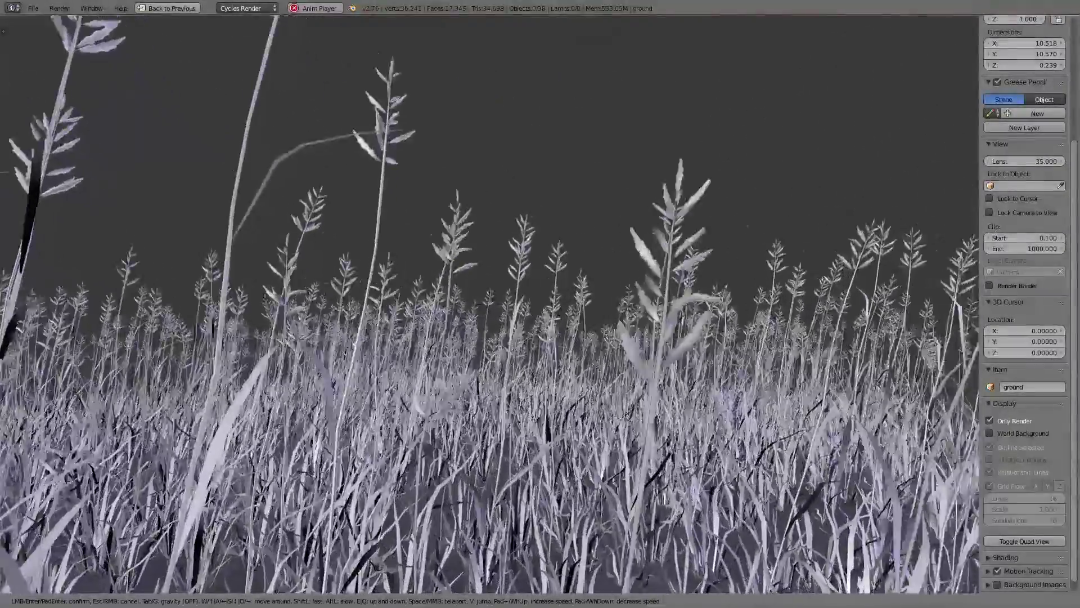
key(w)
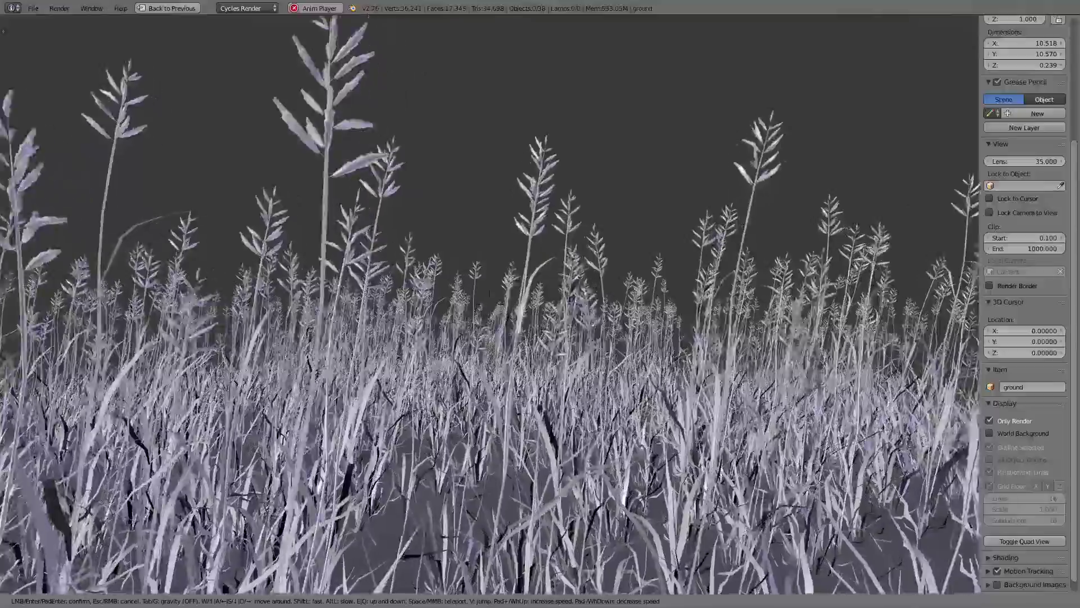
key(w)
key(e)
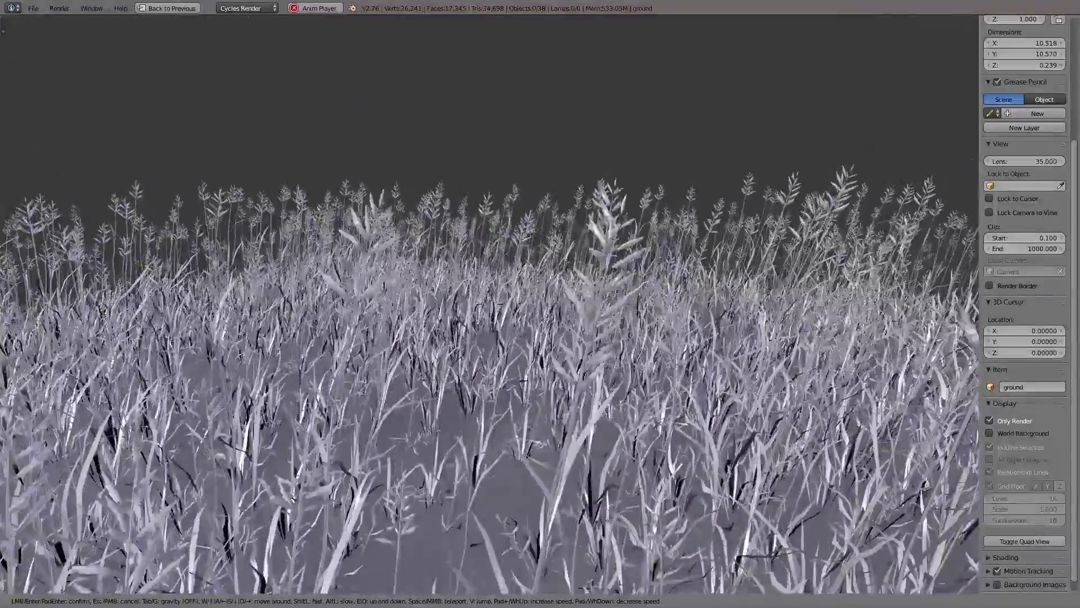
key(w)
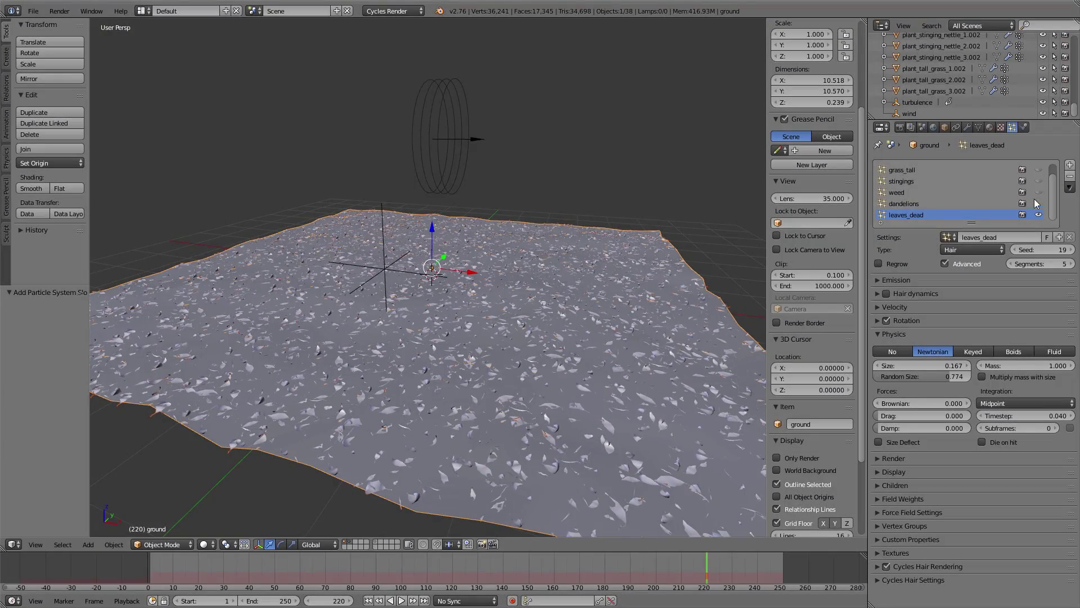
Show the dandelions, weed, stingings, grass_tall and grass_small particle systems in the viewport and deselect everything
click(1039, 201)
click(1041, 192)
click(1041, 183)
click(1037, 168)
scroll(1034, 177, up, 1)
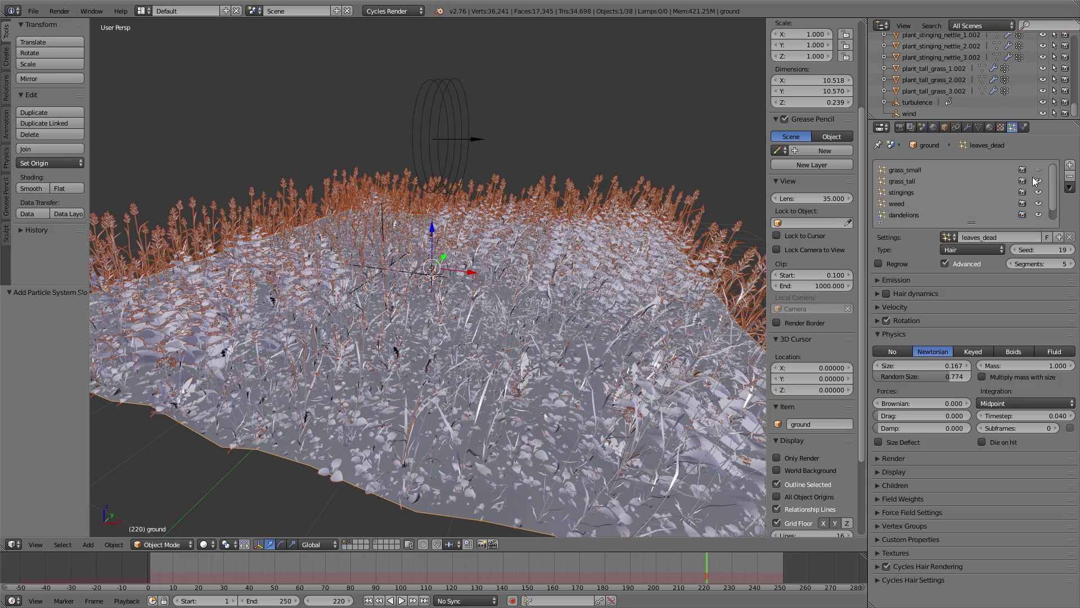
click(1038, 170)
key(a)
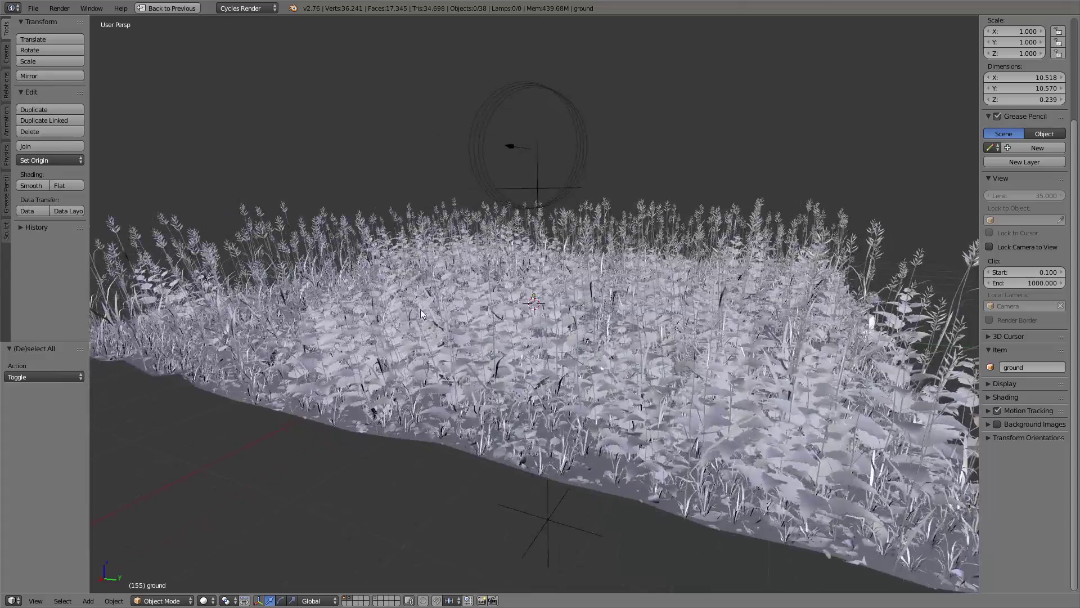
Enable ambient occlusion for the enlarged, render-only 3D view of all the plants
middle_drag(421, 309, 947, 392)
click(1004, 396)
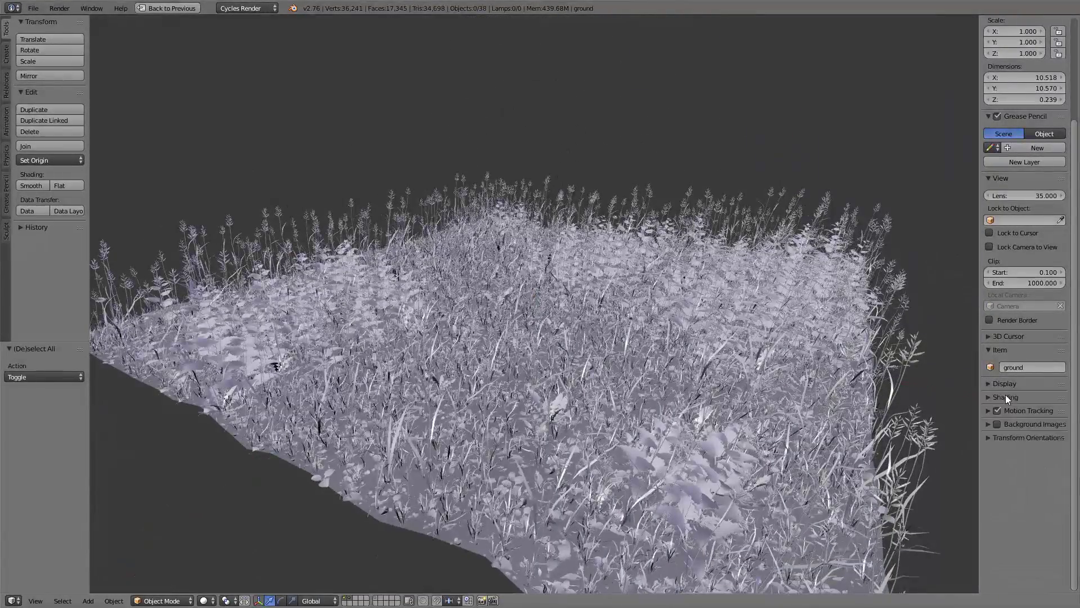
click(1004, 464)
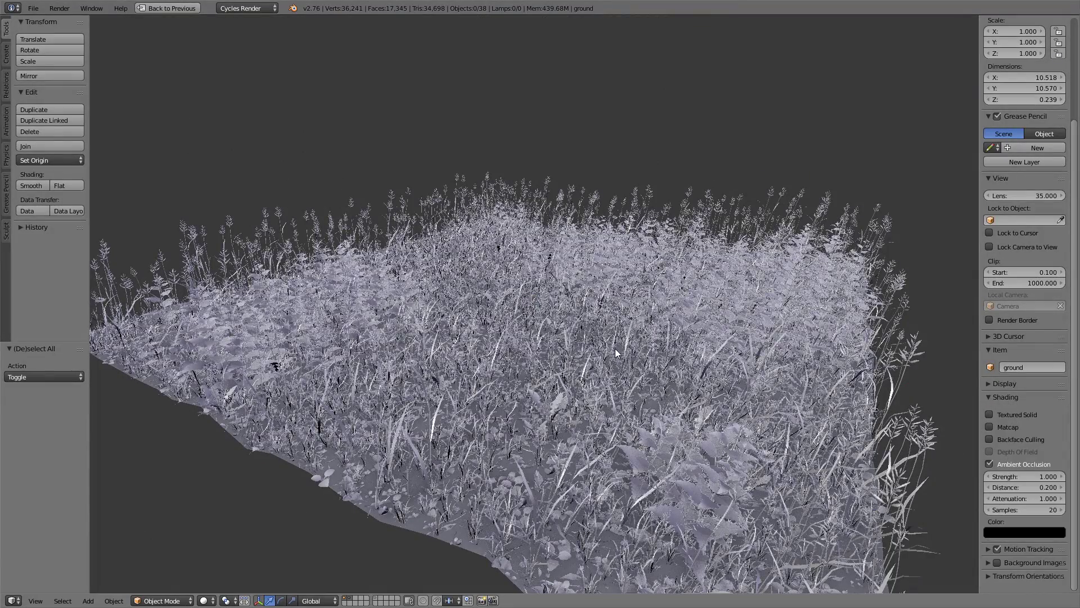
middle_drag(616, 352, 595, 341)
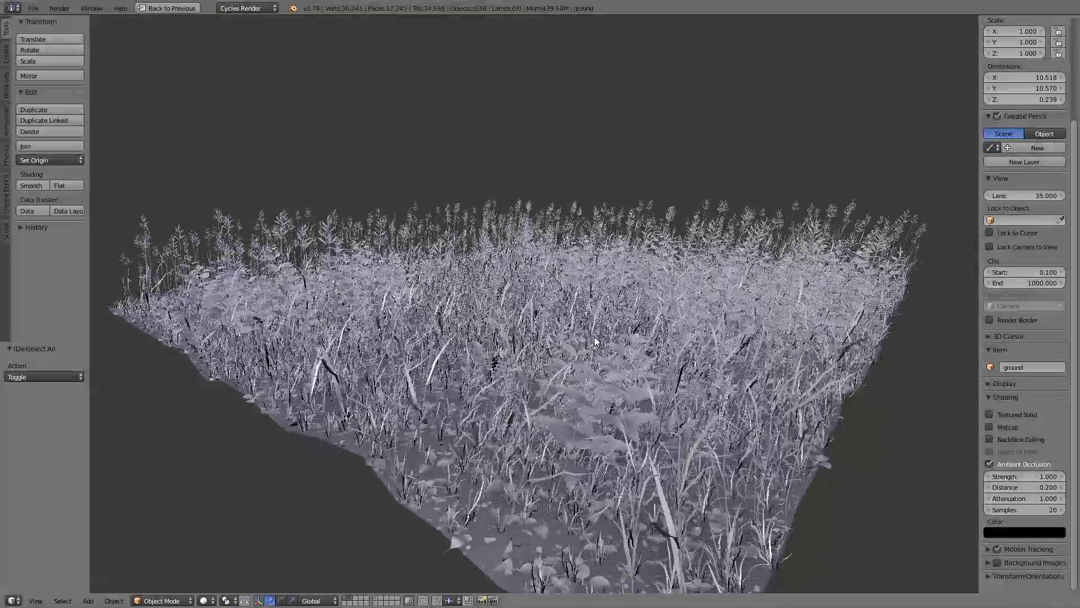
Play the animation and examine the mixed plants up close with the side panels hidden
key(alt+a)
scroll(594, 337, up, 3)
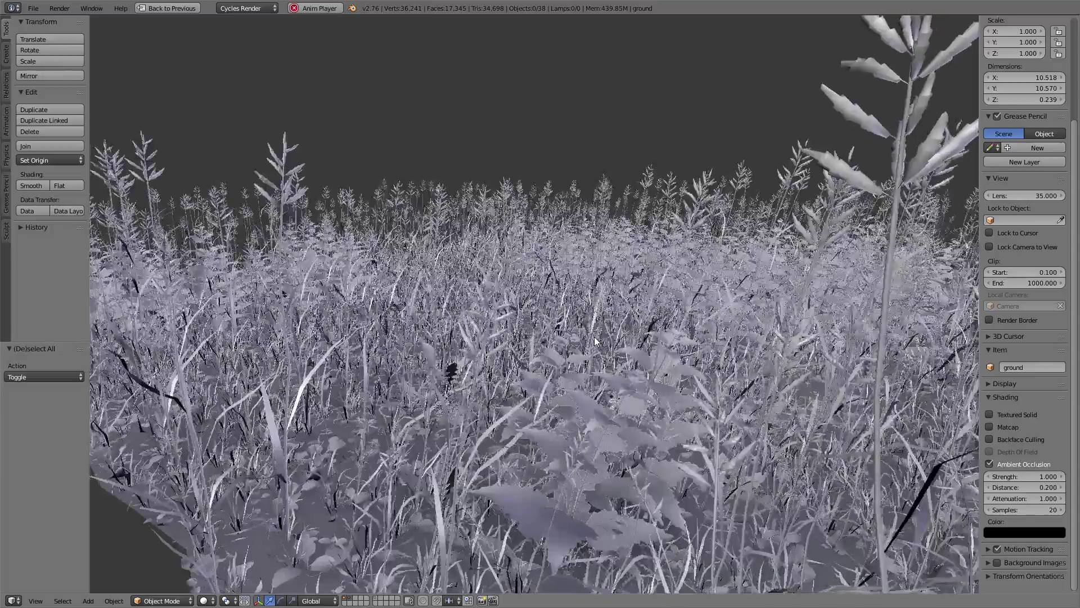
key(n)
key(t)
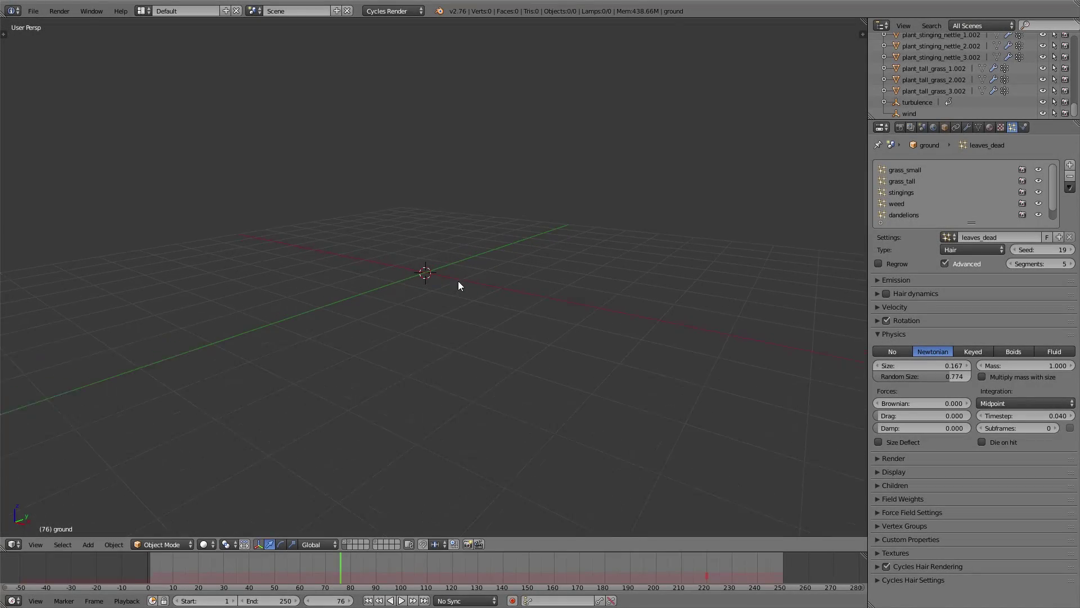
Add a UV sphere at the origin of the empty layer and shade it smooth
key(shift+a)
mouse_move(448, 272)
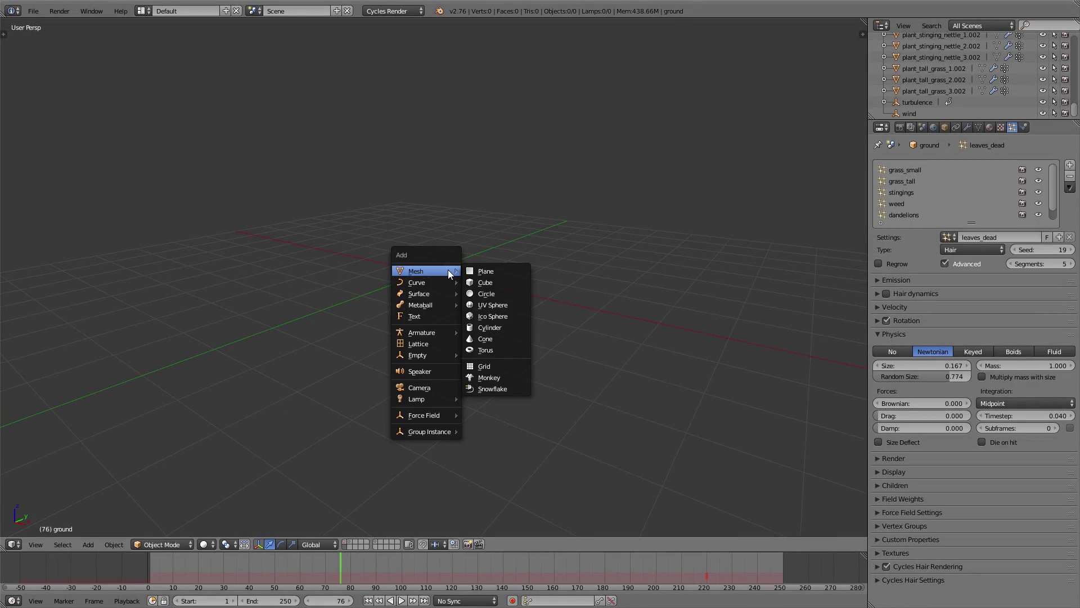
click(492, 305)
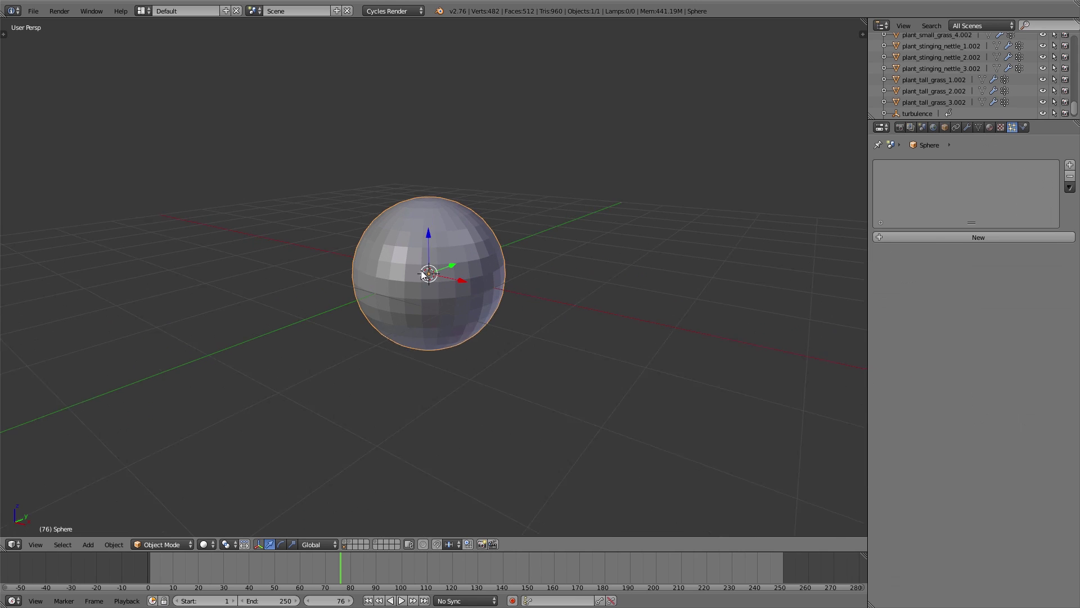
scroll(421, 274, up, 1)
click(7, 35)
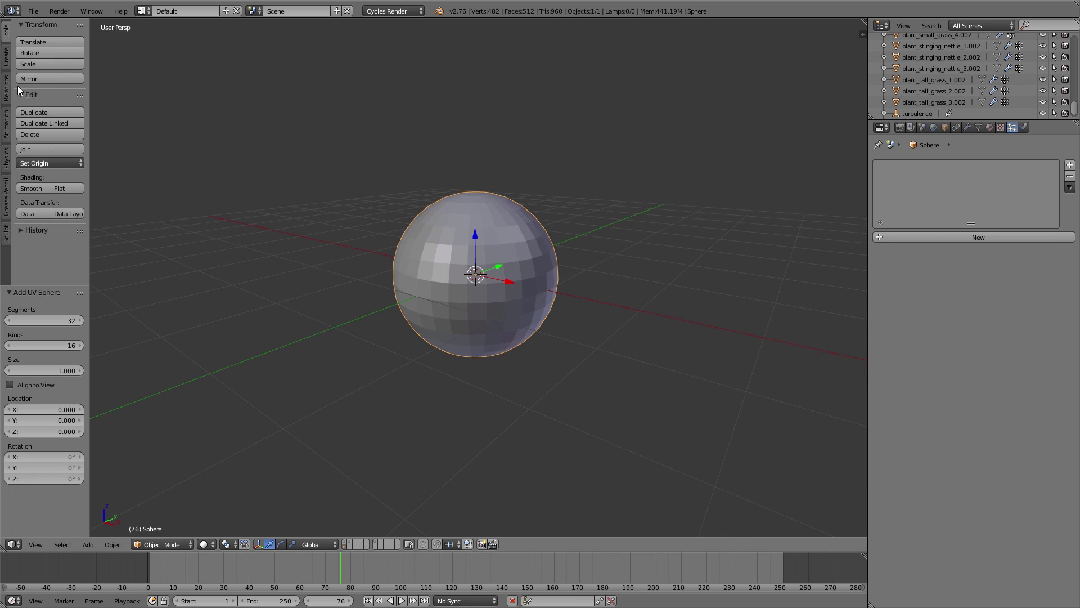
click(29, 189)
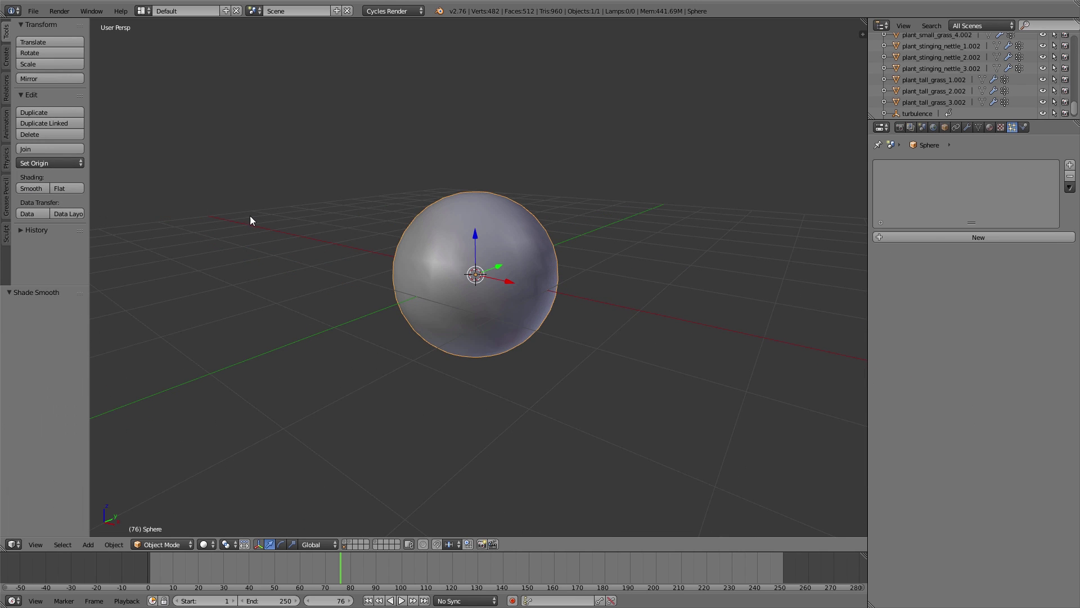
key(n)
key(n)
key(t)
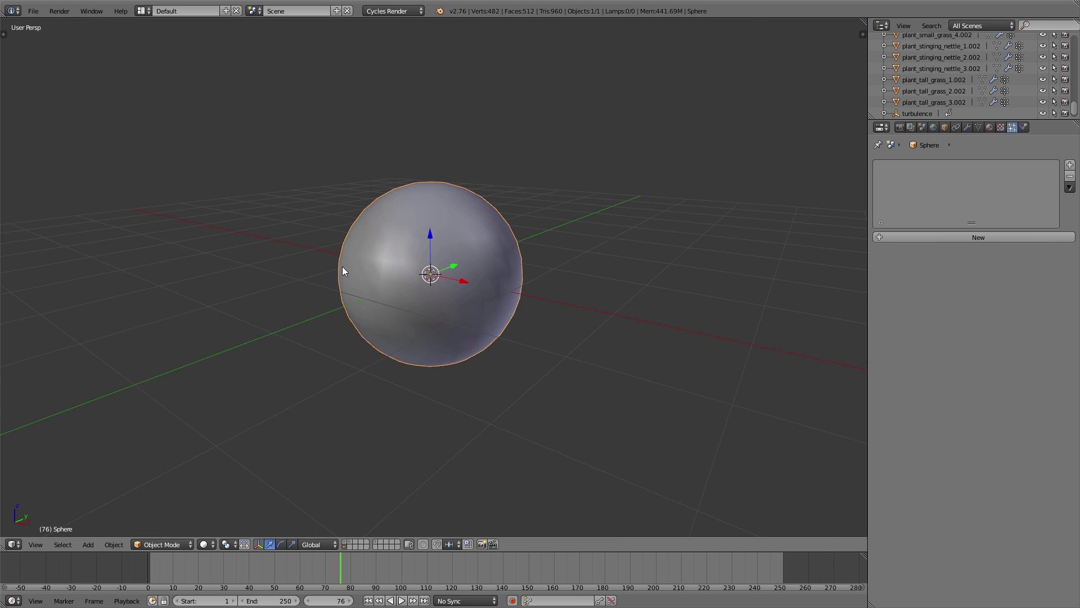
Add a particle system to the sphere using the grass_tall settings and set its number to 830
scroll(342, 267, up, 3)
shift+middle_drag(458, 257, 445, 280)
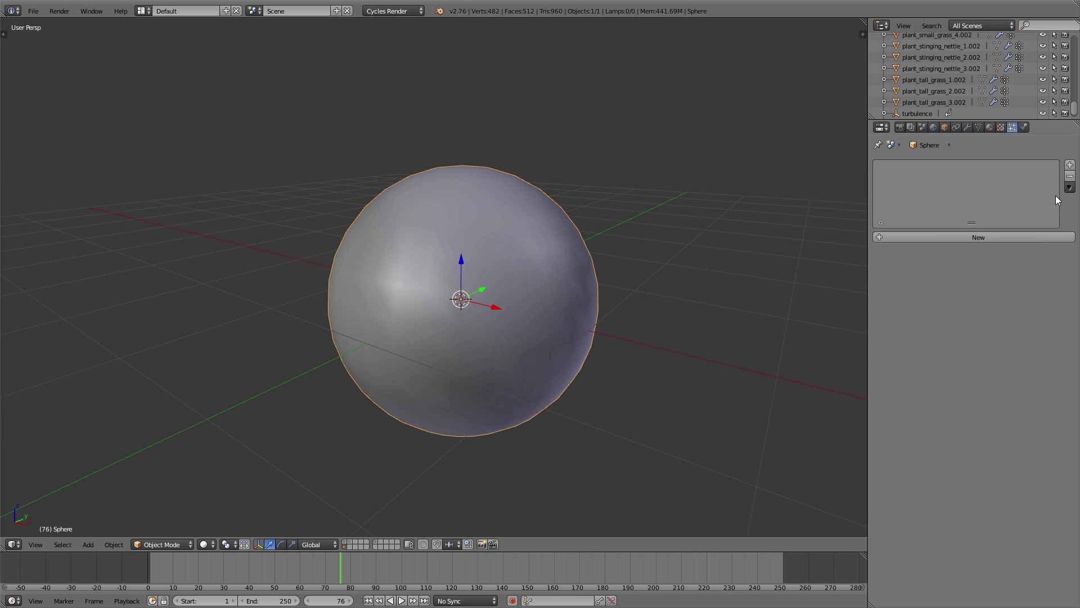
click(993, 237)
click(949, 237)
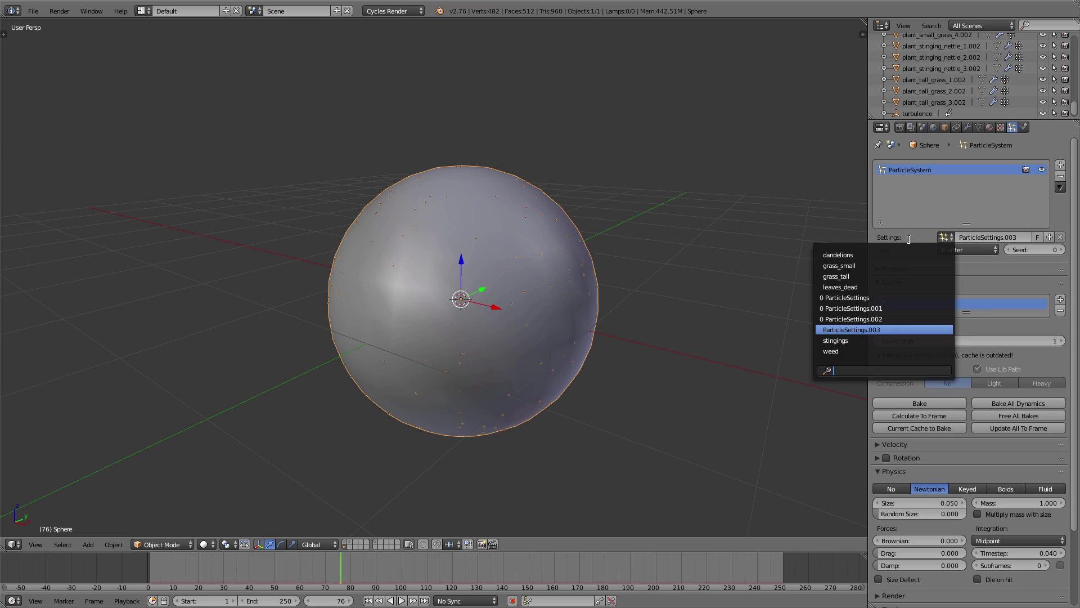
click(858, 276)
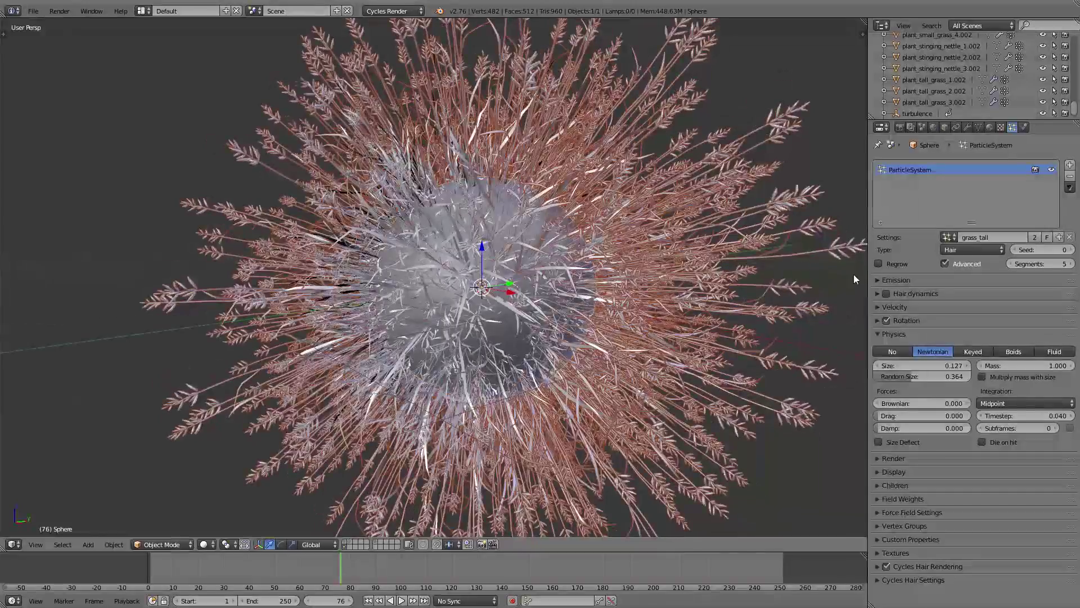
click(884, 279)
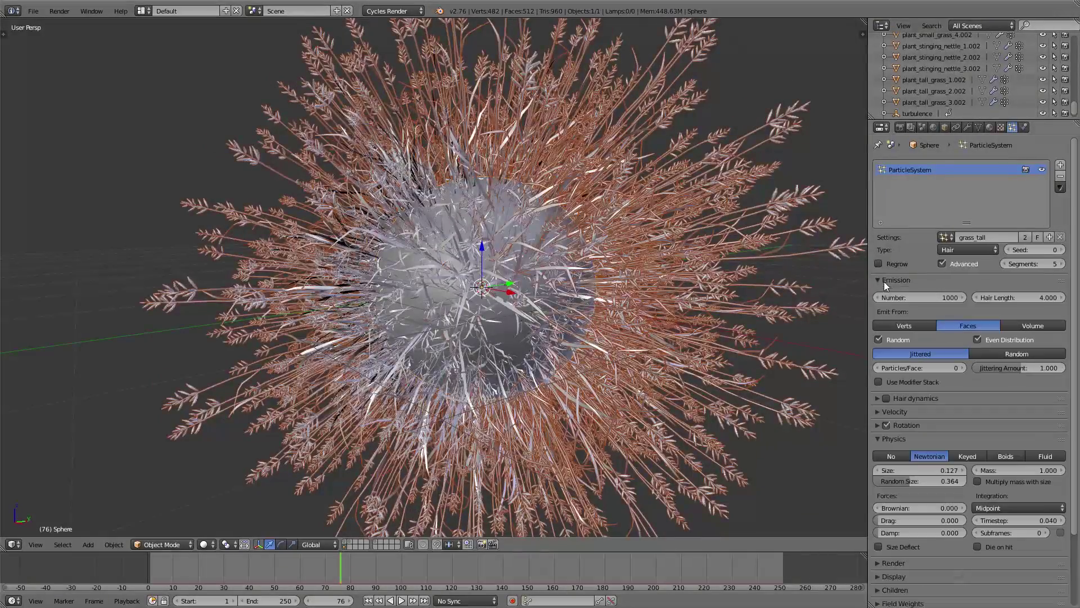
drag(922, 298, 893, 298)
Add a second particle system to the sphere using the grass_small settings, with seed 51 and a new particle number
click(1061, 165)
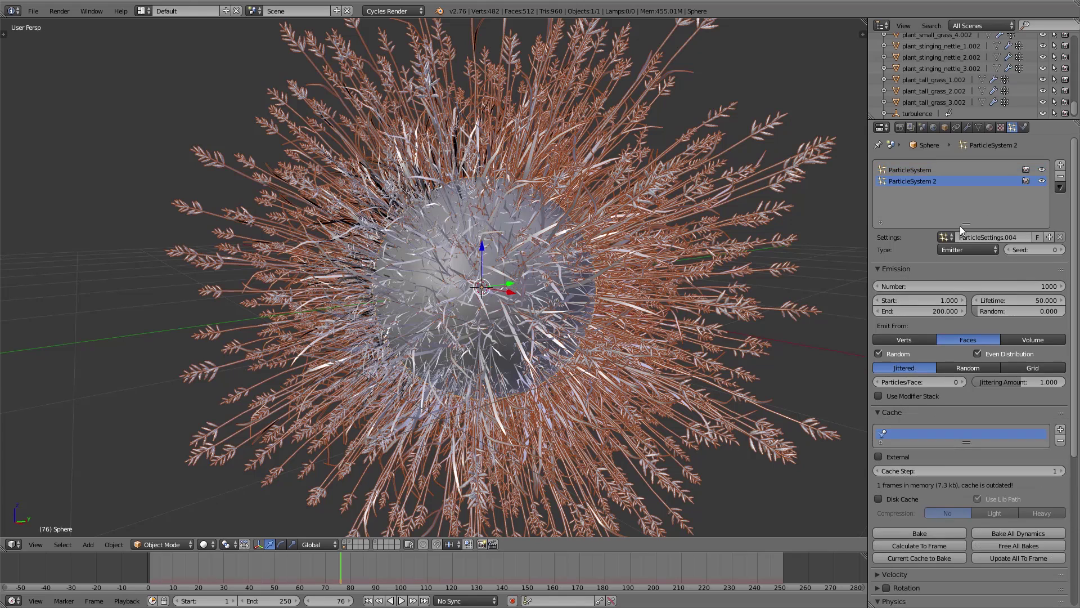
click(945, 237)
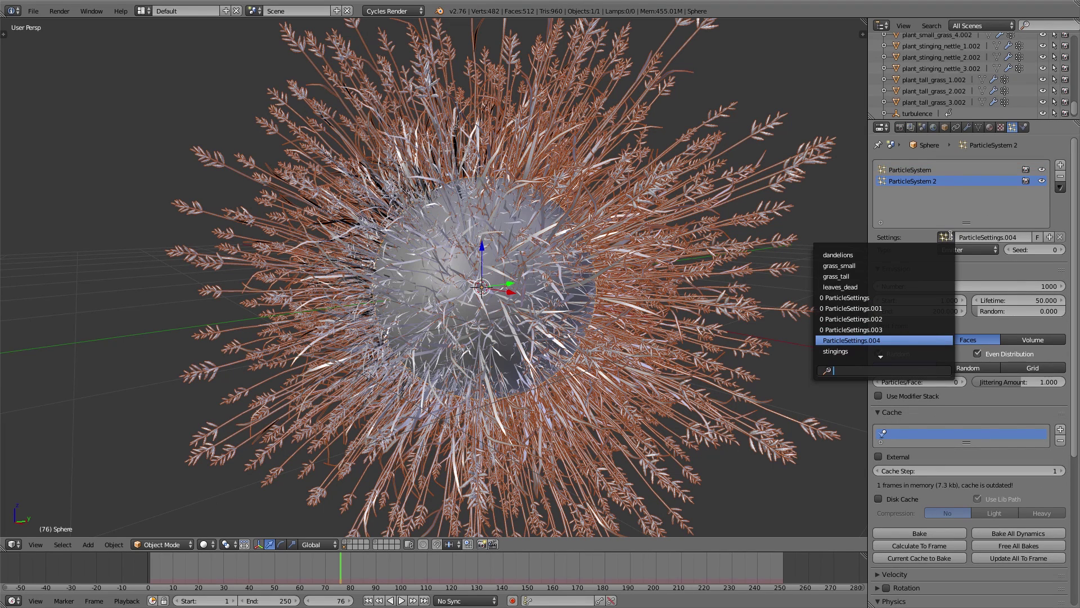
click(869, 265)
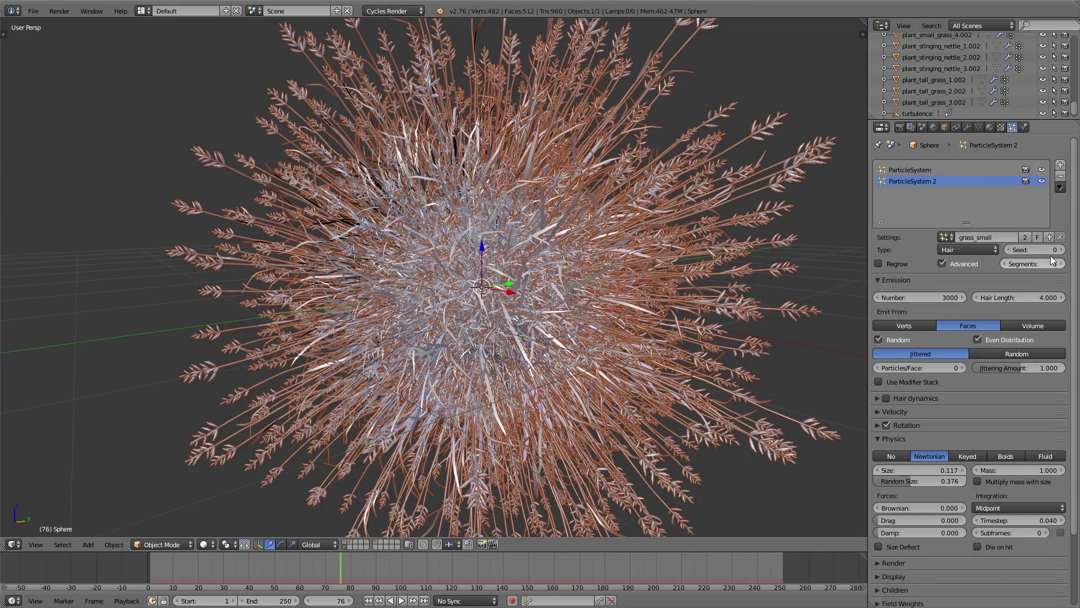
drag(1034, 250, 1063, 250)
middle_drag(500, 270, 524, 270)
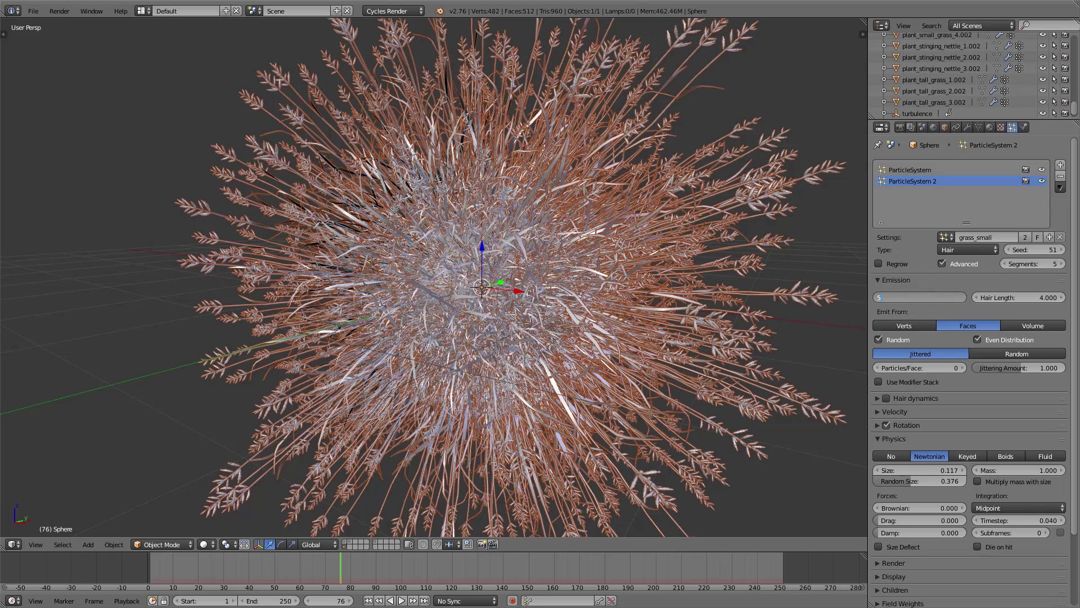
key(Return)
Set the particle number of the sphere's grass_tall system to 100 and deselect the sphere
click(917, 169)
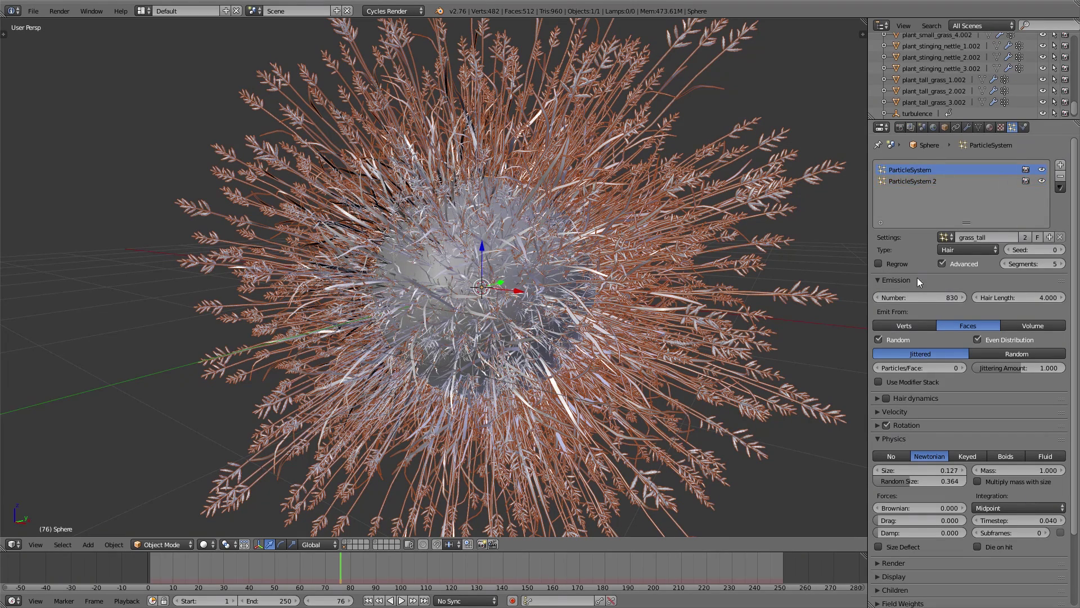
click(923, 297)
text(100)
key(Return)
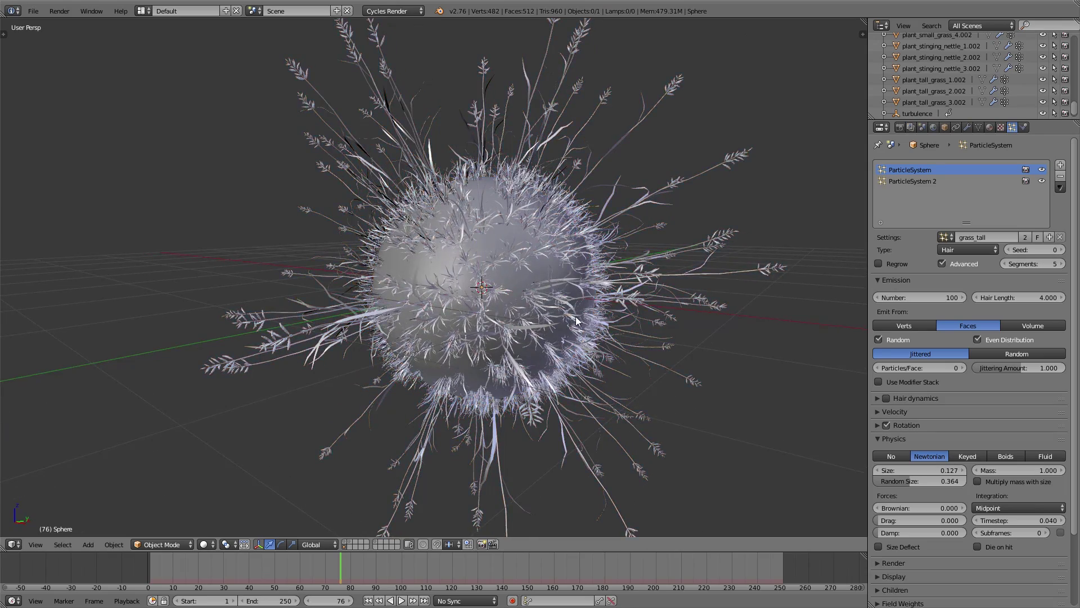
middle_drag(576, 317, 542, 309)
Reselect the sphere and enable hair dynamics for its grass_tall system with stiffness 2 and damping 2
right_click(542, 310)
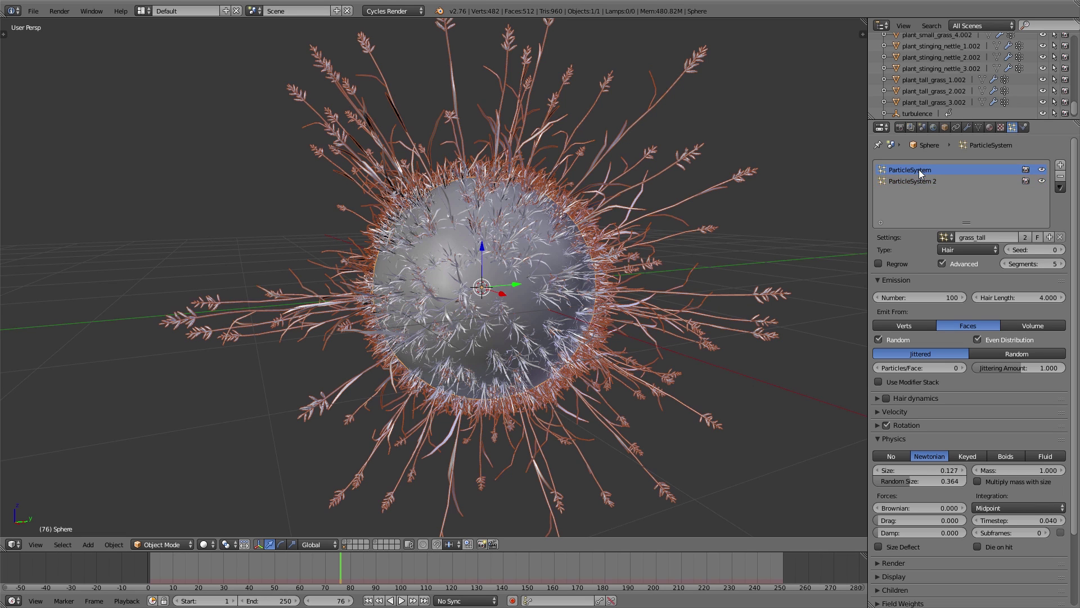
click(886, 398)
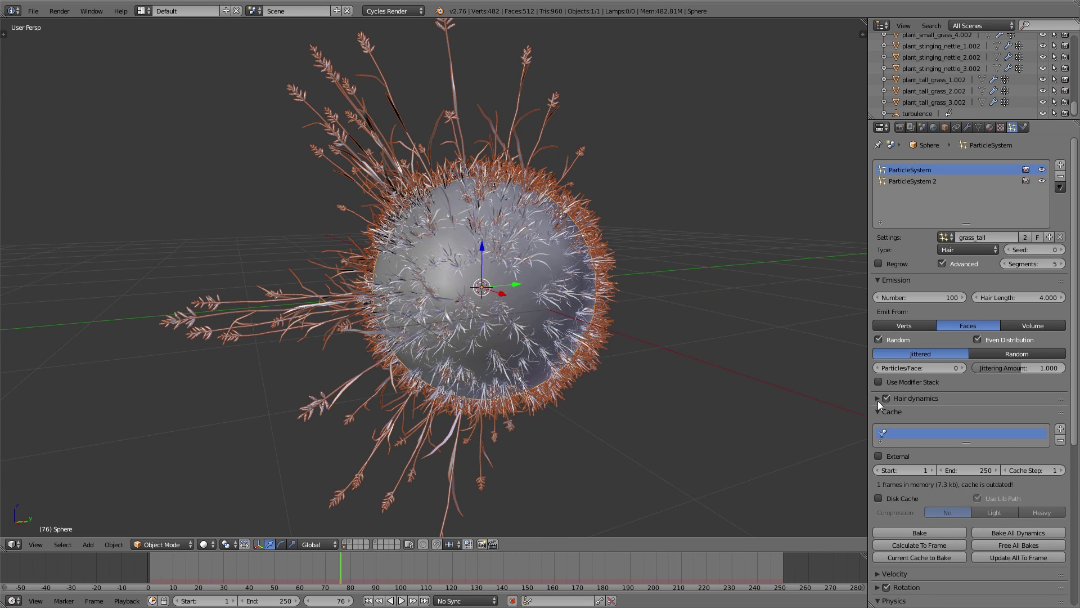
click(877, 398)
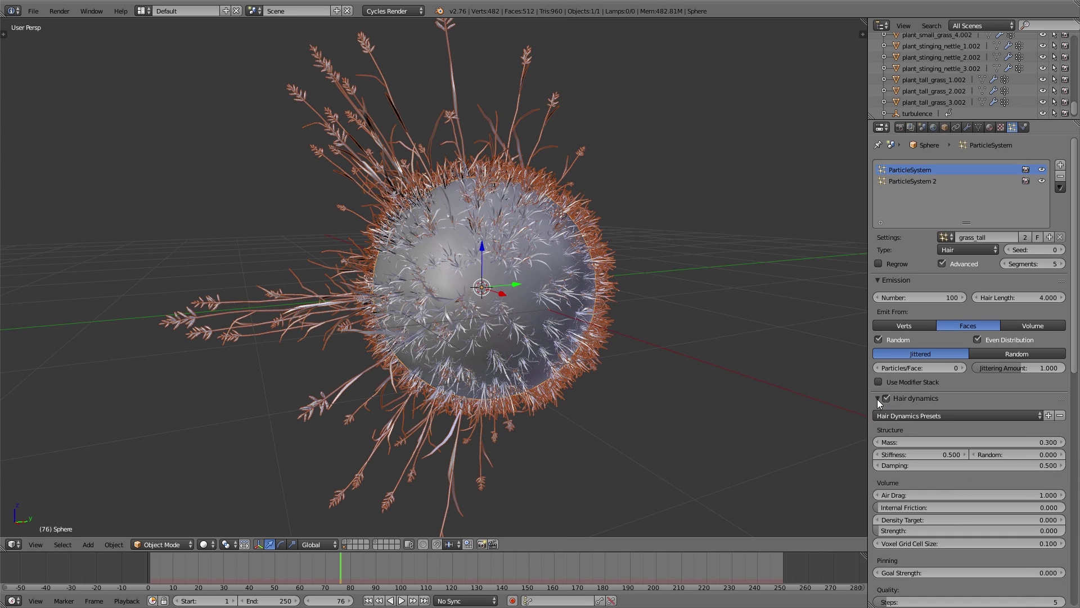
click(936, 454)
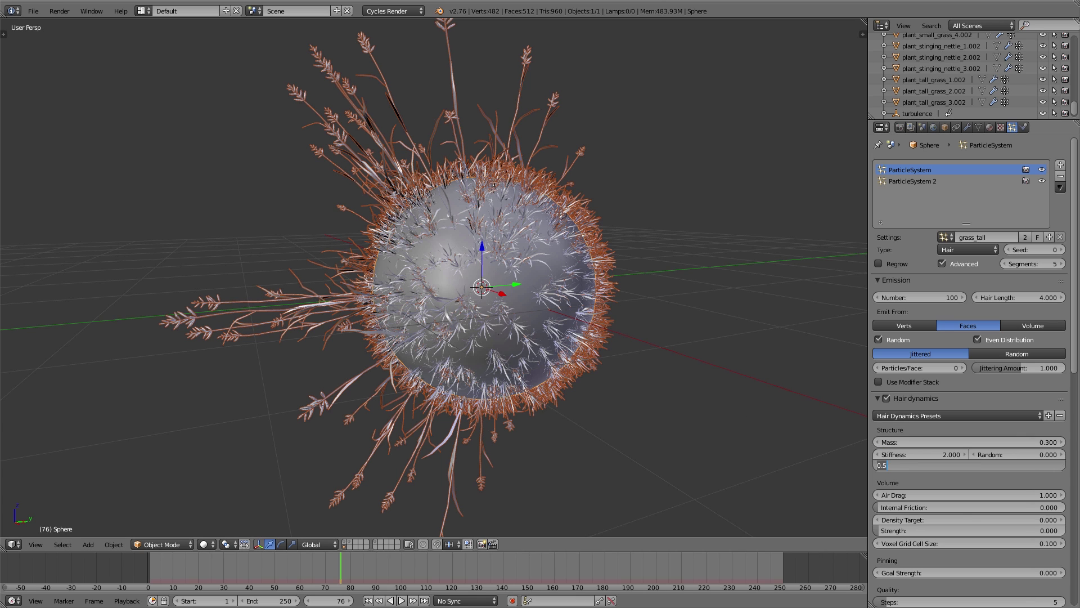
Play the animation from the first frame and move the sphere around to test how its hair reacts
key(shift+Left)
key(alt+a)
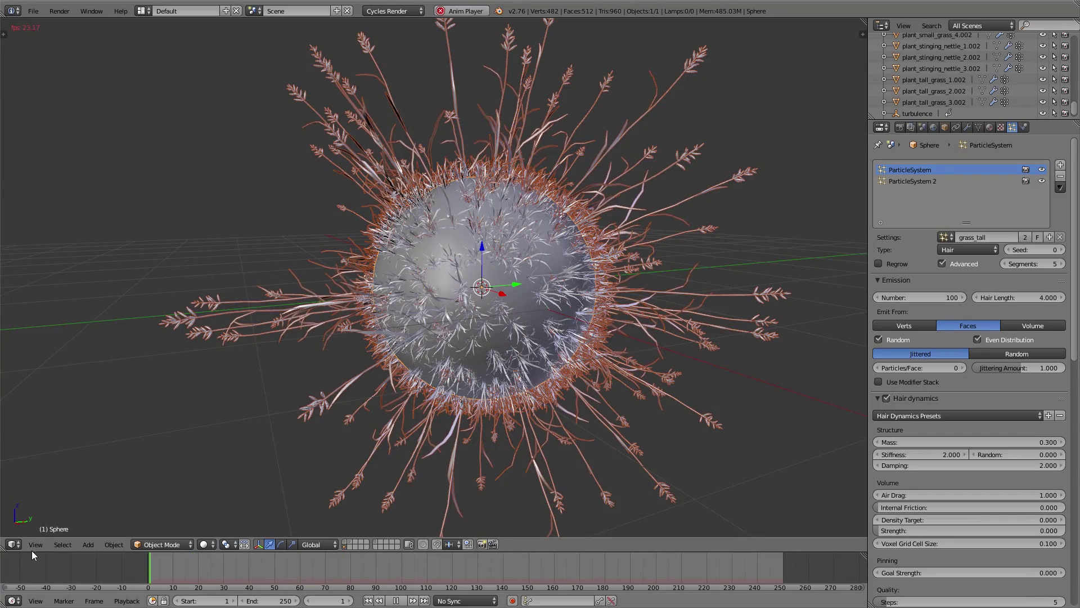
key(g)
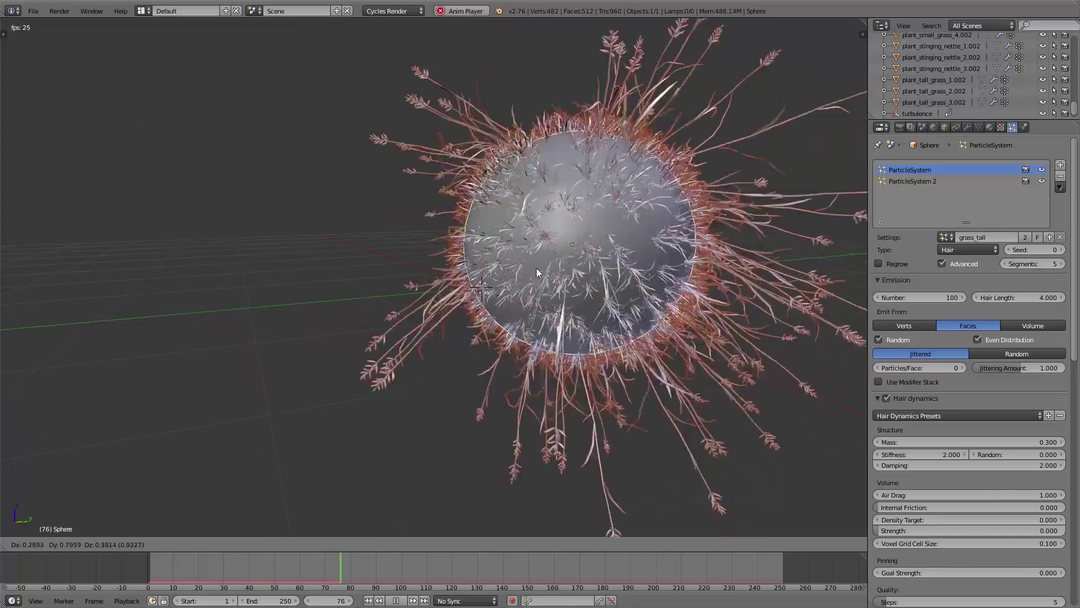
right_click(462, 314)
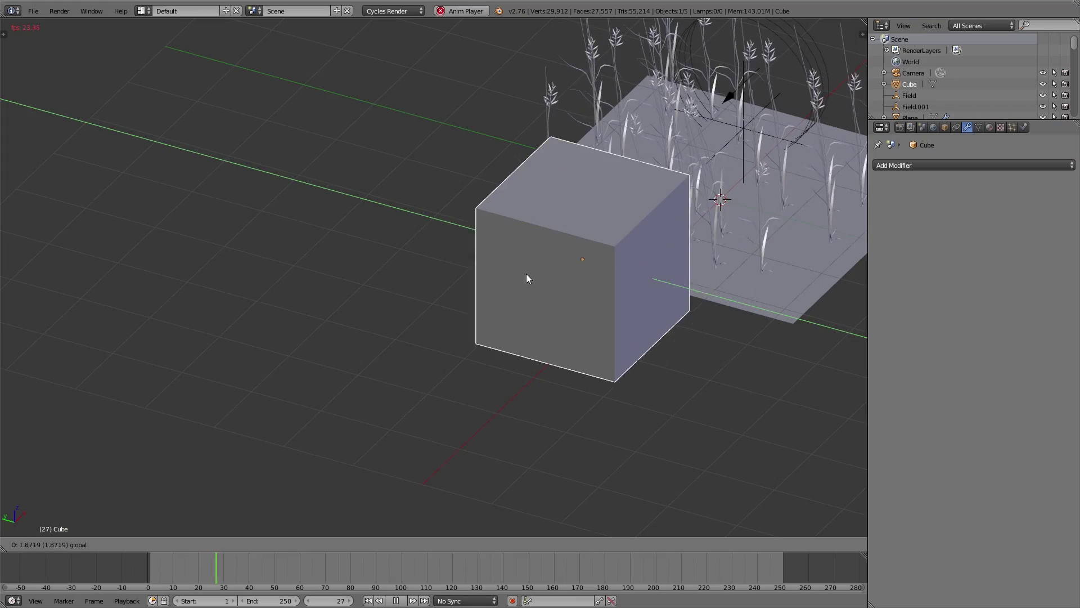
Place the cube beside the grass plane and enable Collision physics on it
click(527, 275)
scroll(672, 242, down, 2)
middle_drag(750, 255, 647, 243)
shift+middle_drag(719, 324, 558, 304)
middle_drag(585, 305, 494, 275)
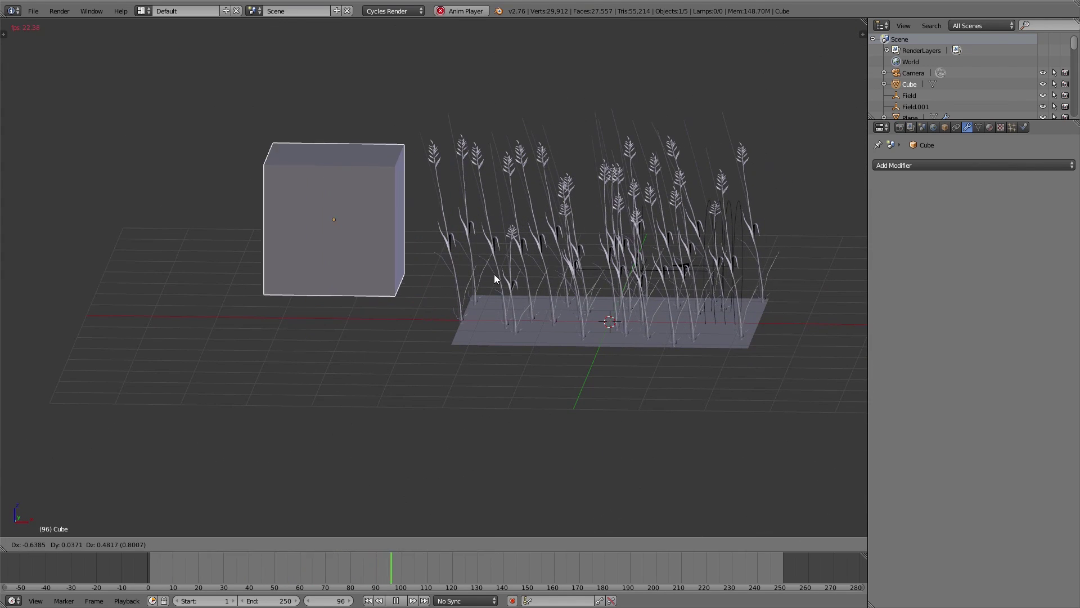
click(1024, 127)
click(926, 191)
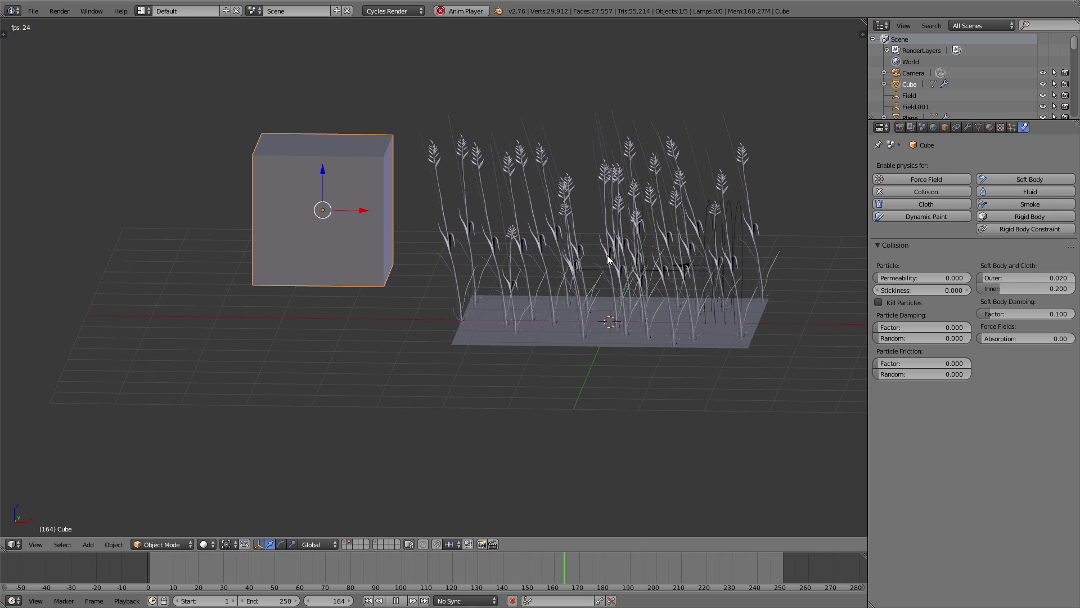
Replay the animation from near the start and sweep the cube through the grass several times to test the collisions
click(194, 575)
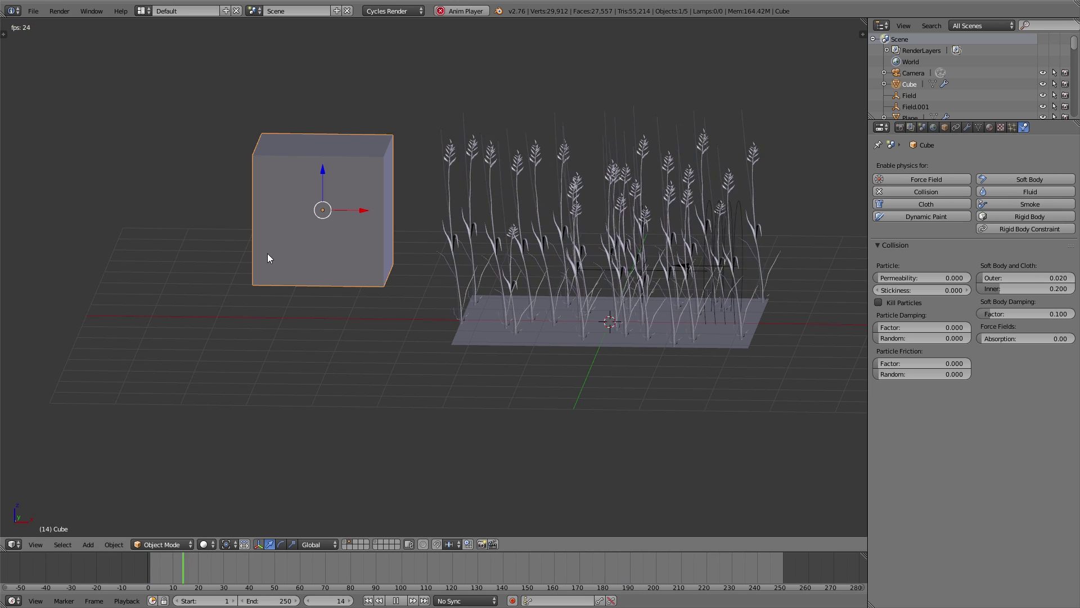
key(g)
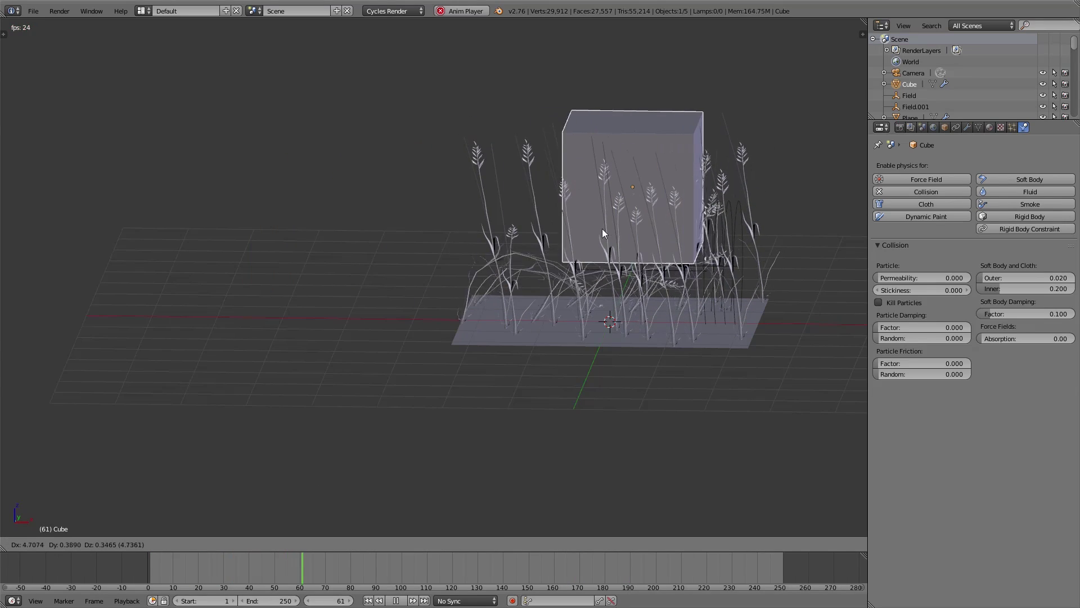
right_click(65, 215)
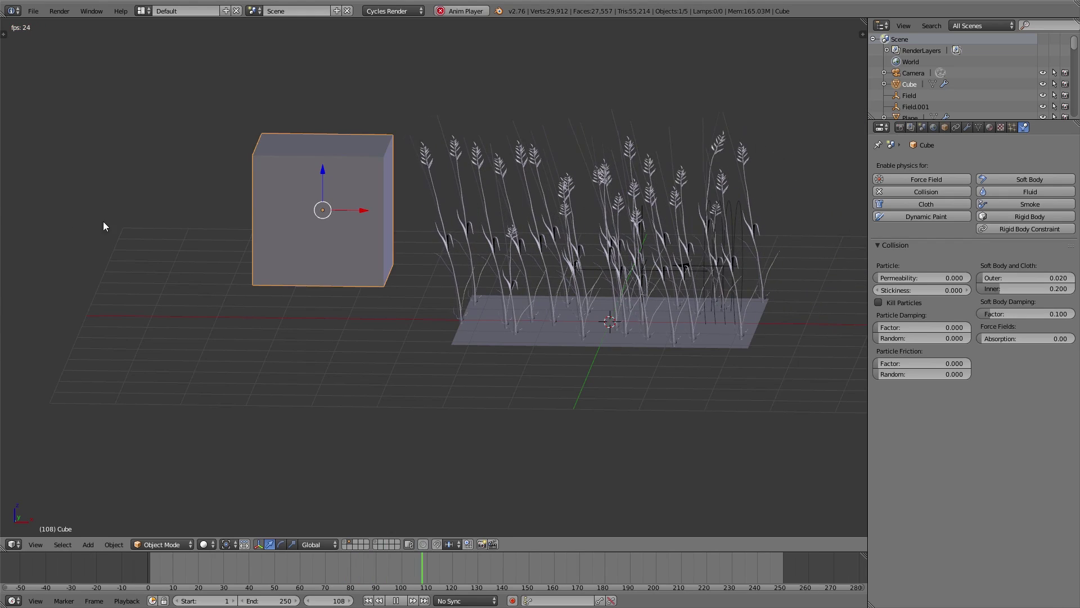
shift+middle_drag(502, 235, 370, 265)
scroll(345, 260, up, 2)
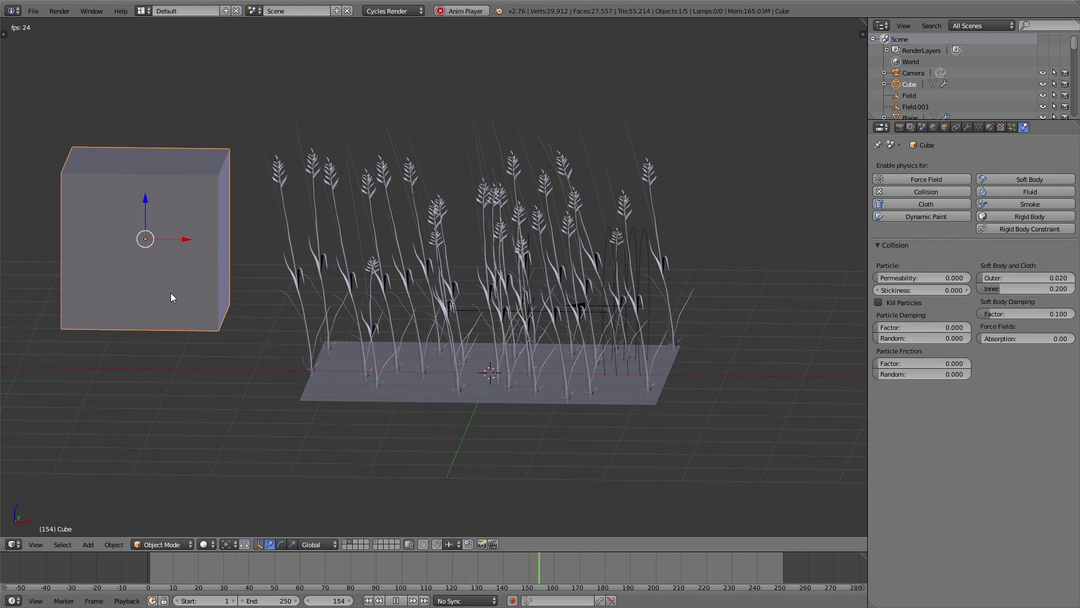
key(g)
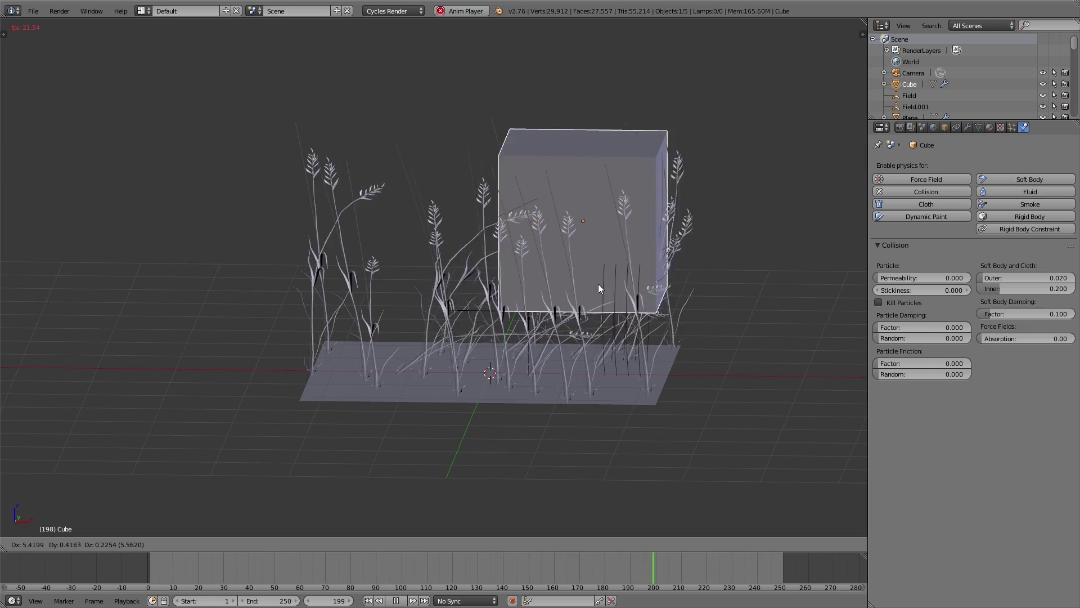
right_click(852, 295)
middle_drag(652, 302, 614, 304)
key(g)
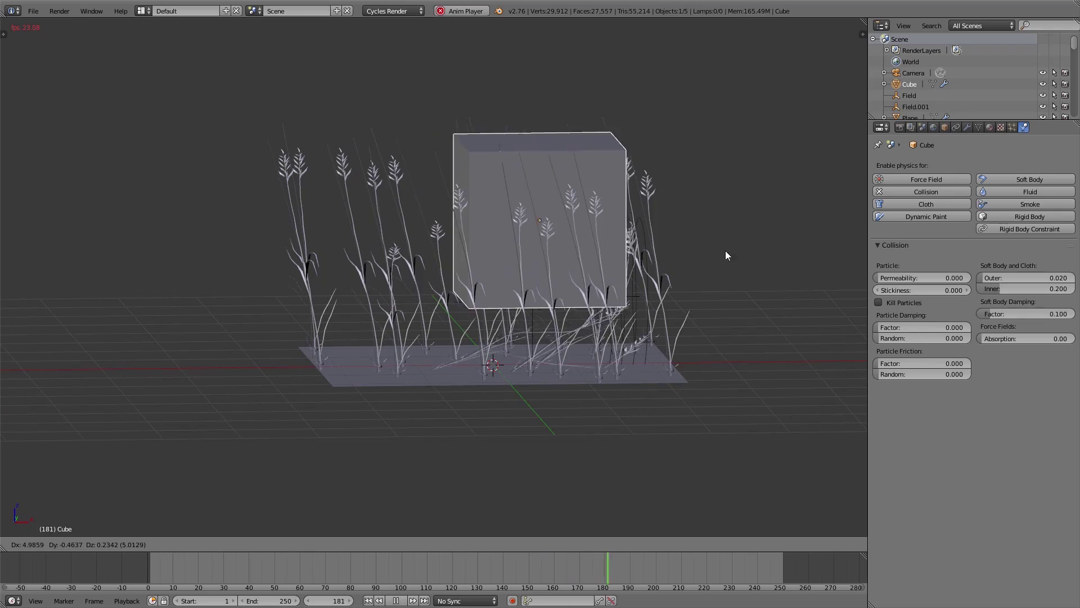
click(206, 245)
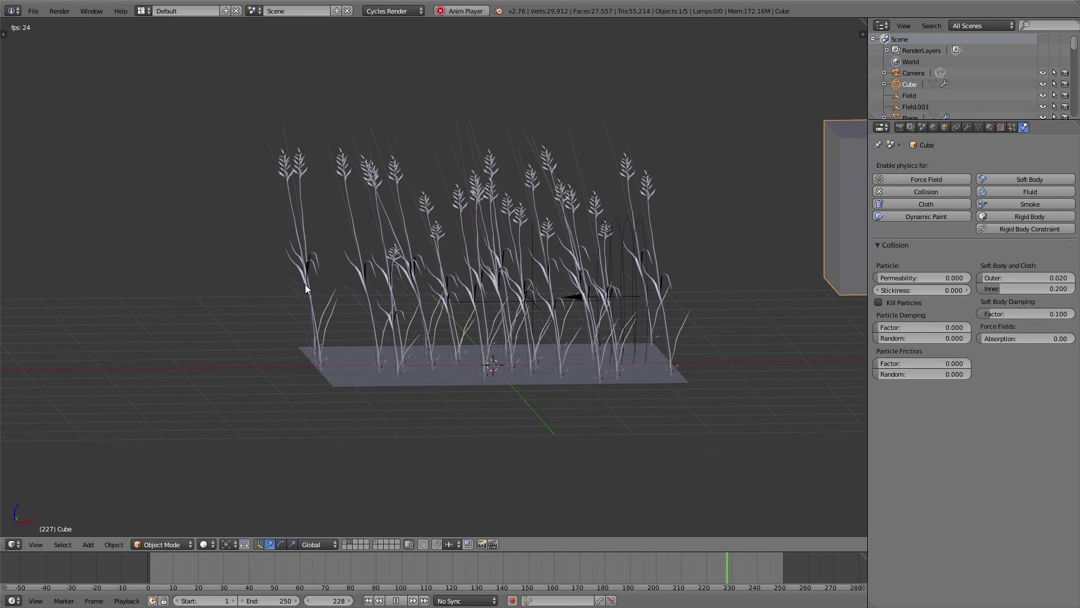
shift+middle_drag(365, 293, 430, 428)
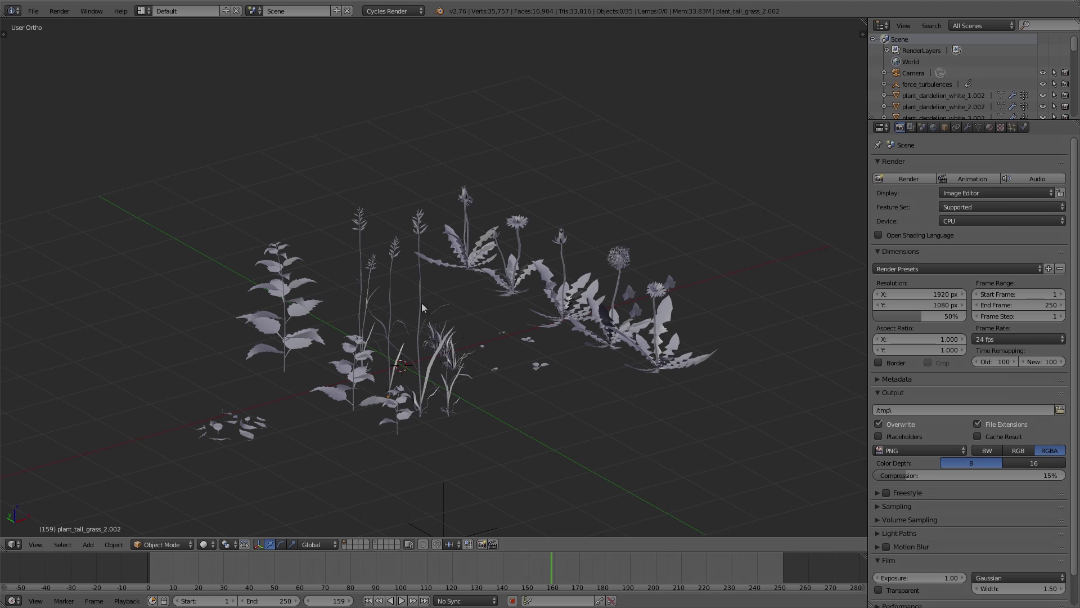
Move the tall grass plant plant_tall_grass_2.002 to layer 2 and display only that layer
key(m)
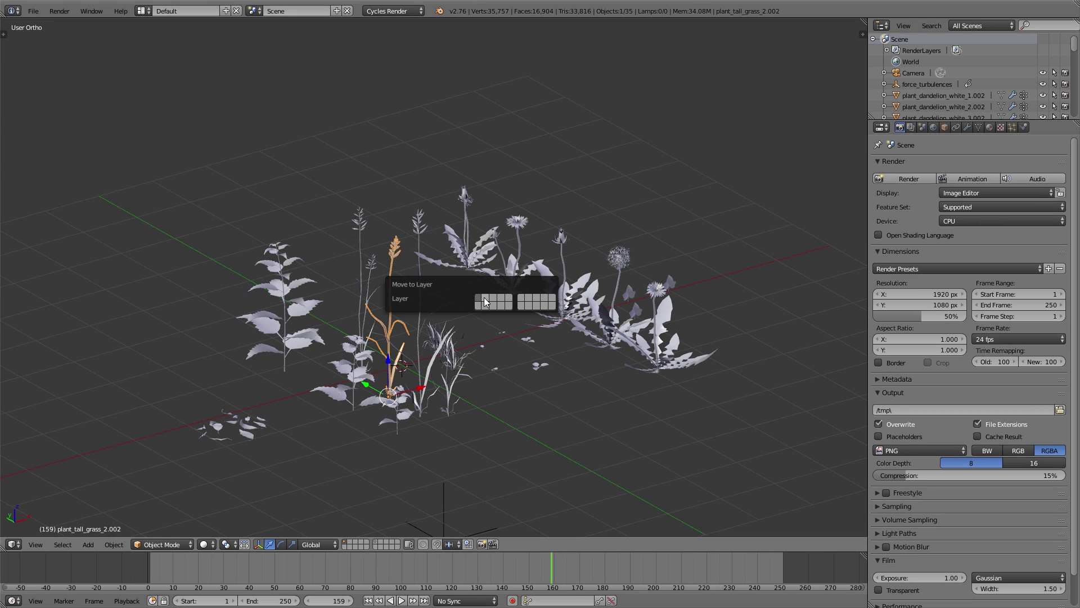
click(485, 301)
key(2)
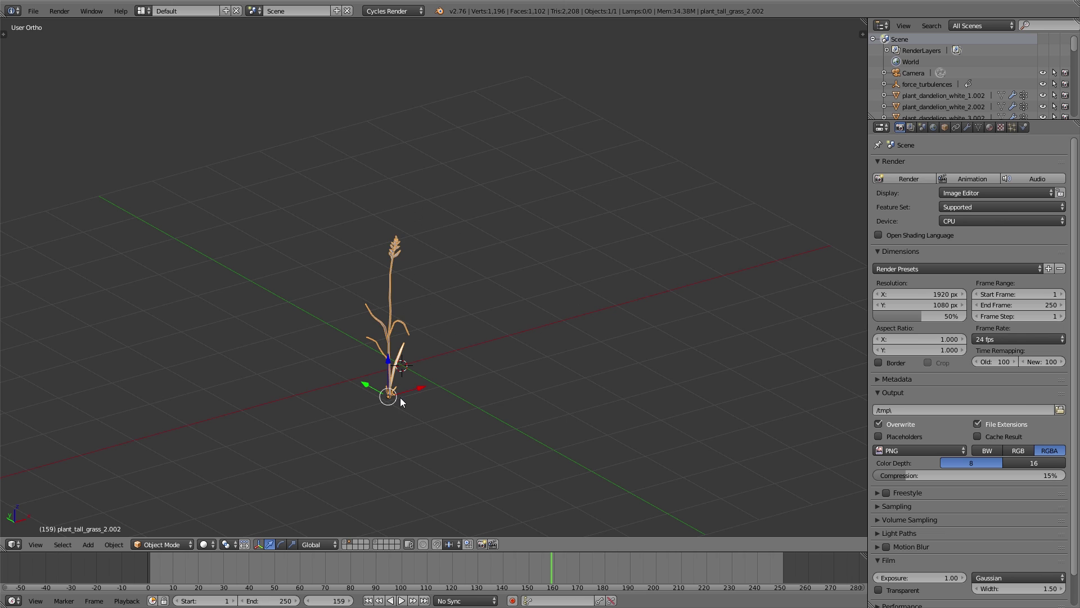
Reset the grass plant's location to the origin and apply its rotation and scale
key(alt+g)
scroll(405, 362, up, 1)
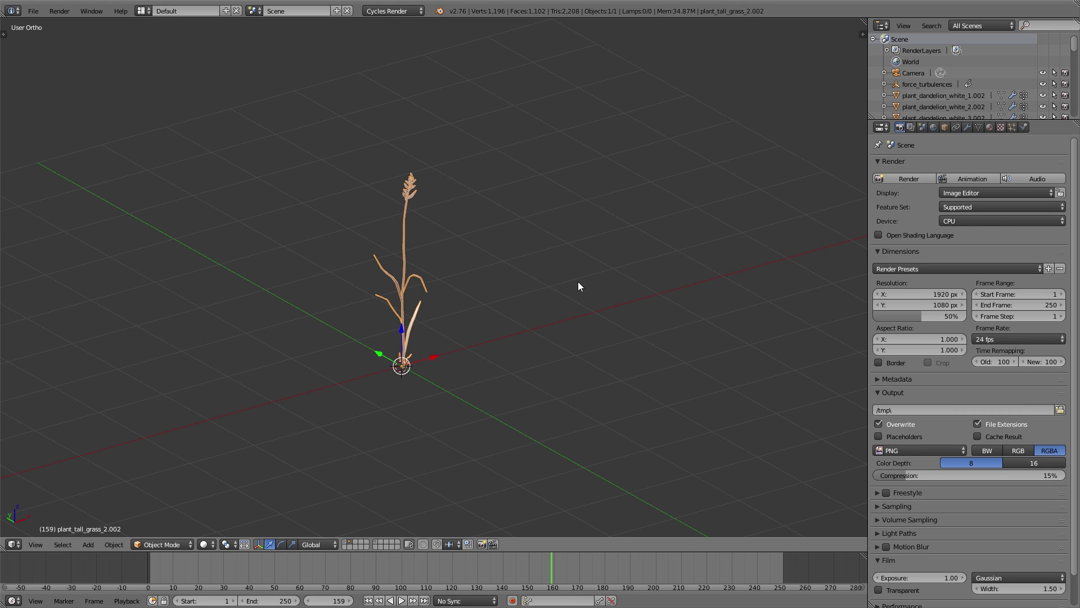
key(ctrl+a)
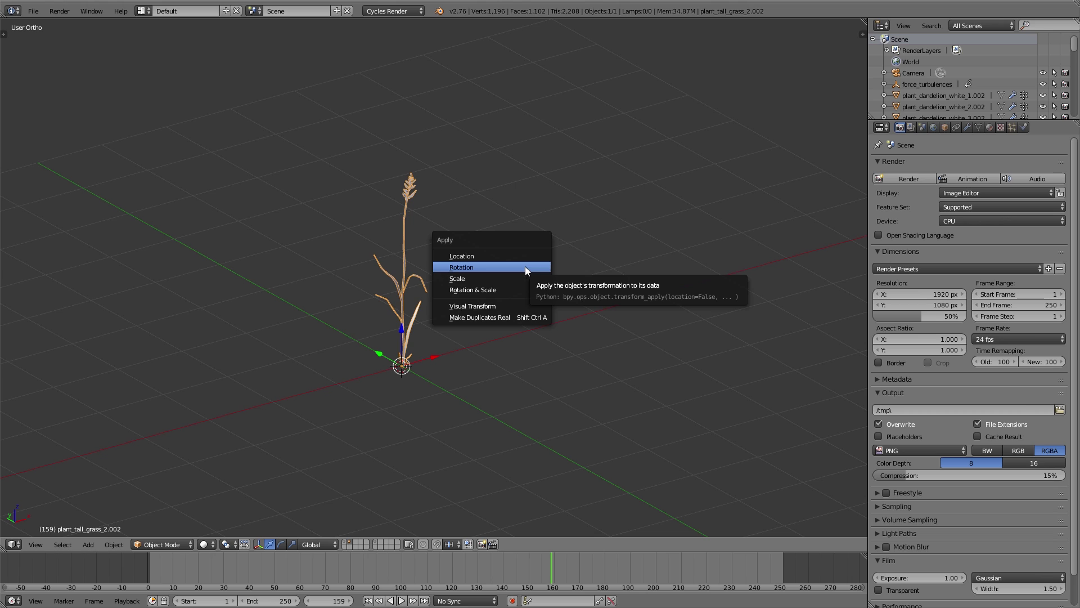
click(510, 288)
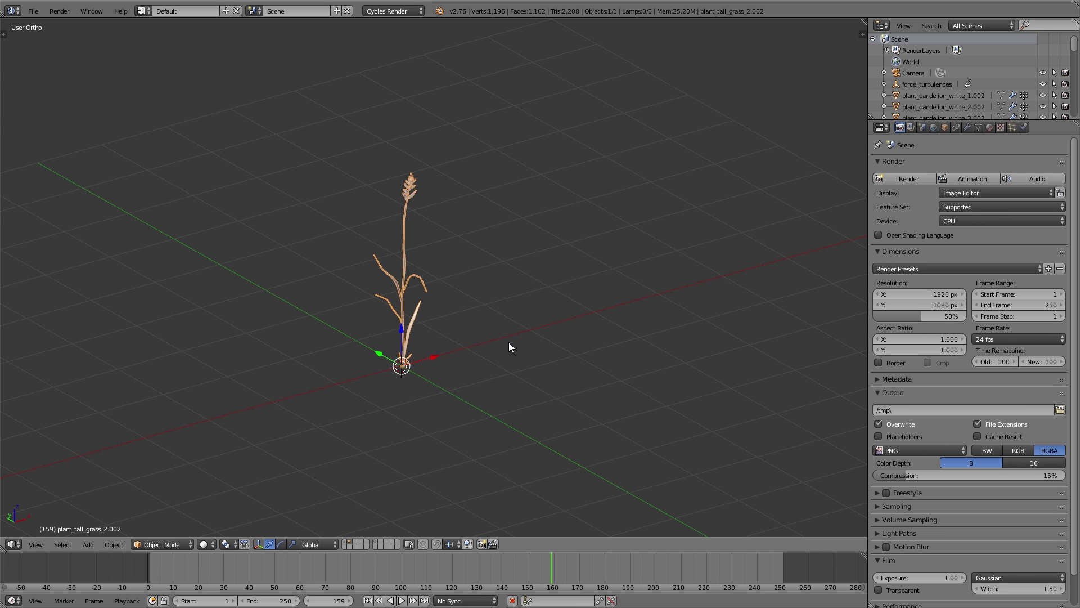
Add a large ground plane beneath the grass plant and apply its transformation
key(shift+a)
mouse_move(509, 342)
click(541, 345)
key(shift+a)
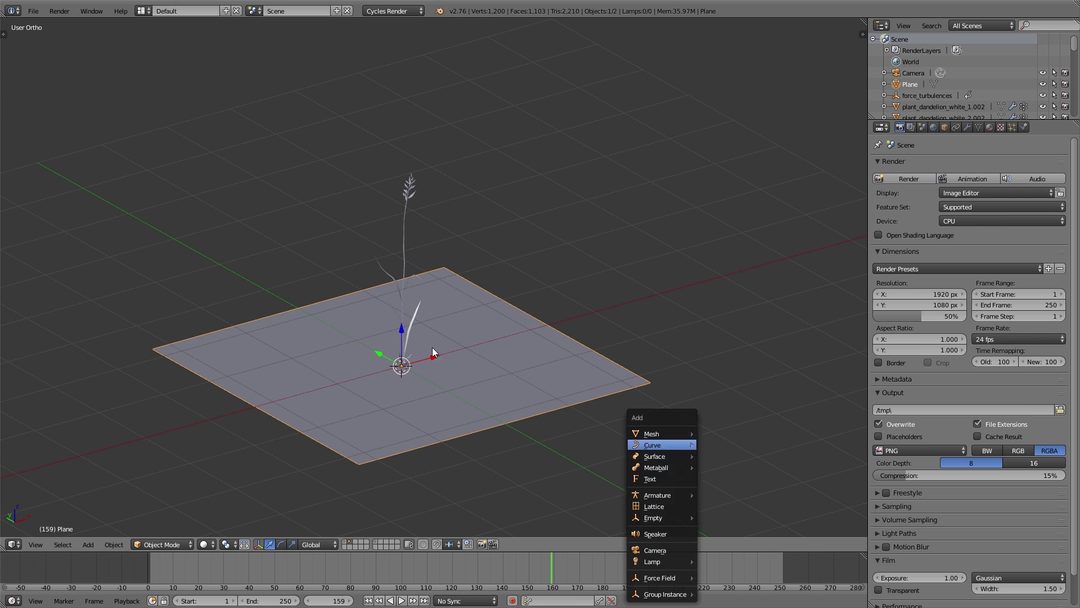
key(ctrl+a)
click(517, 386)
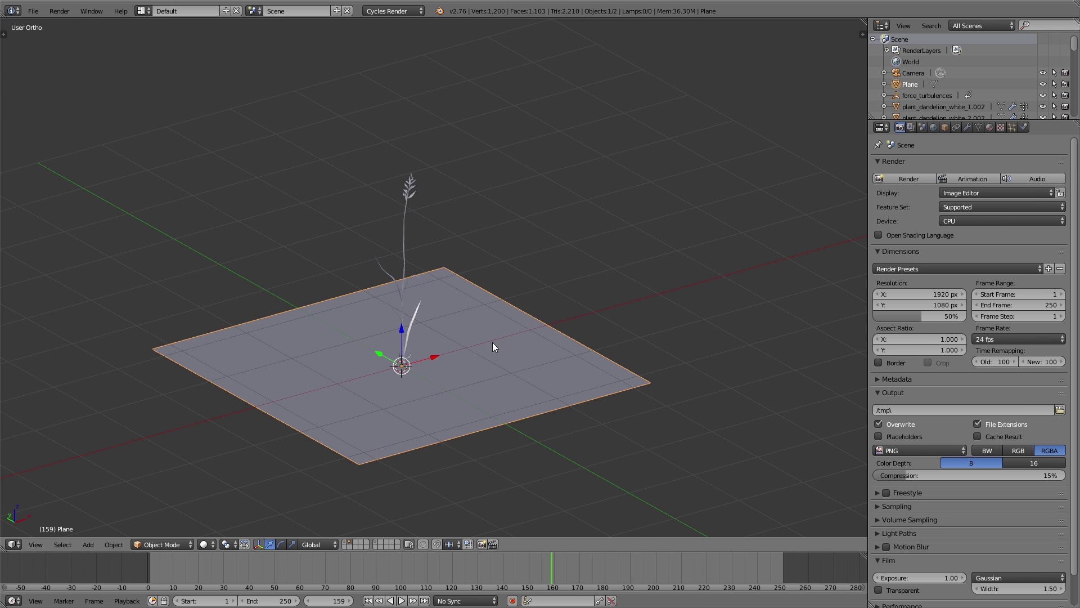
Add a Hair particle system with 25 particles to the plane and collapse its settings sections
click(1012, 127)
click(1060, 165)
click(959, 215)
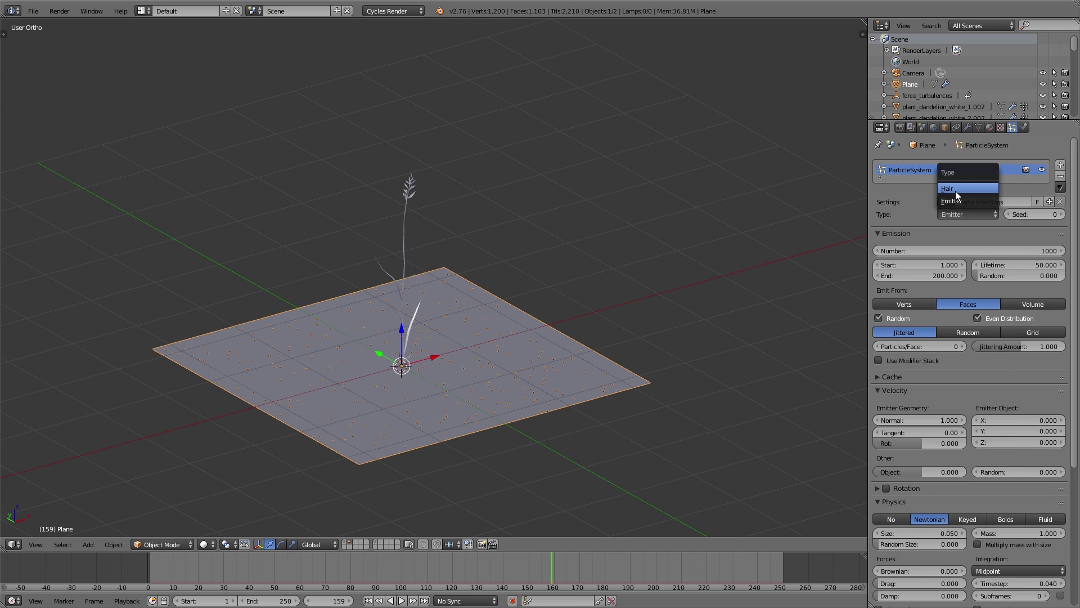
click(955, 191)
click(922, 262)
text(25)
key(Return)
drag(879, 243, 900, 445)
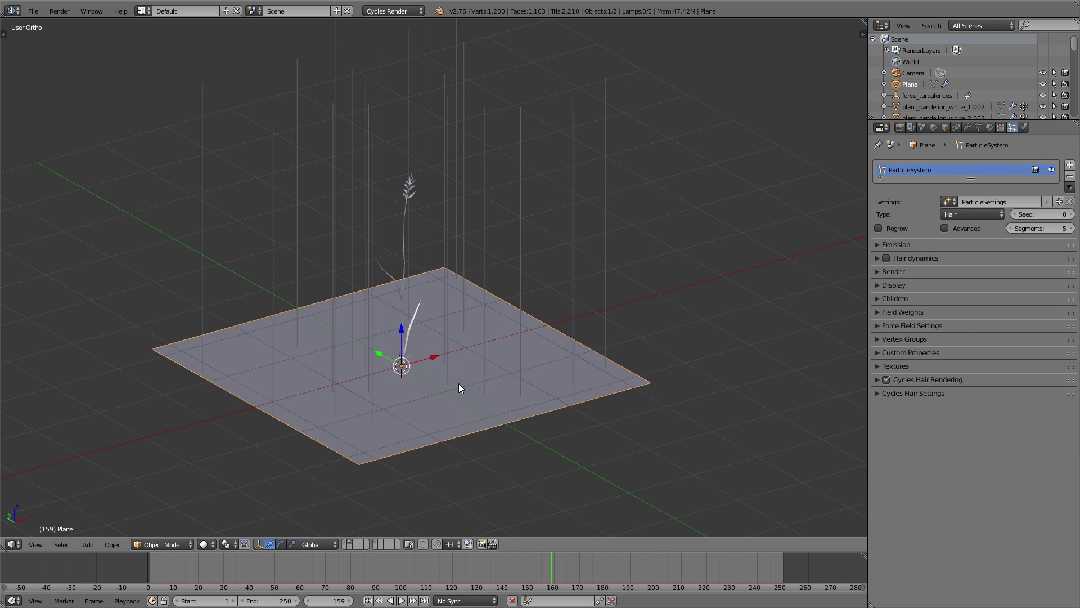
Add a Particle Instance modifier to the grass plant with Plane as its object
right_click(404, 226)
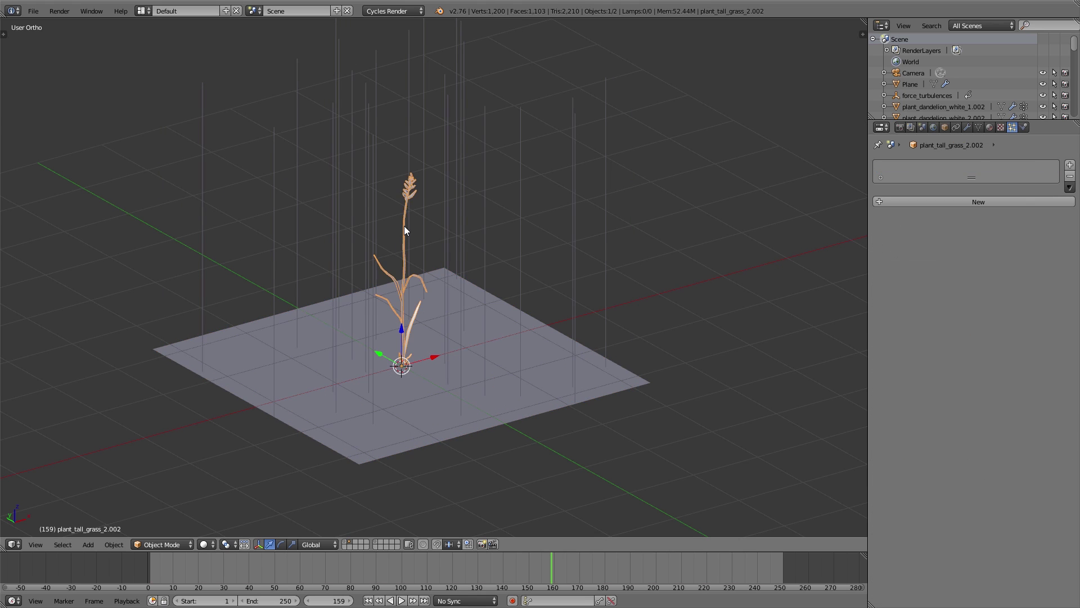
click(966, 127)
click(882, 184)
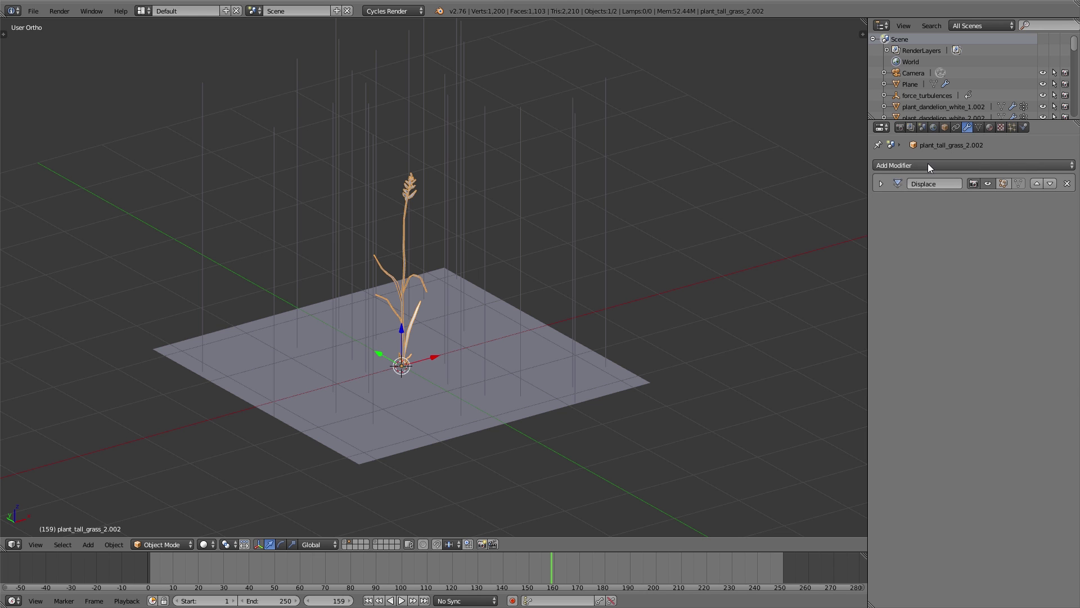
click(928, 165)
click(1024, 266)
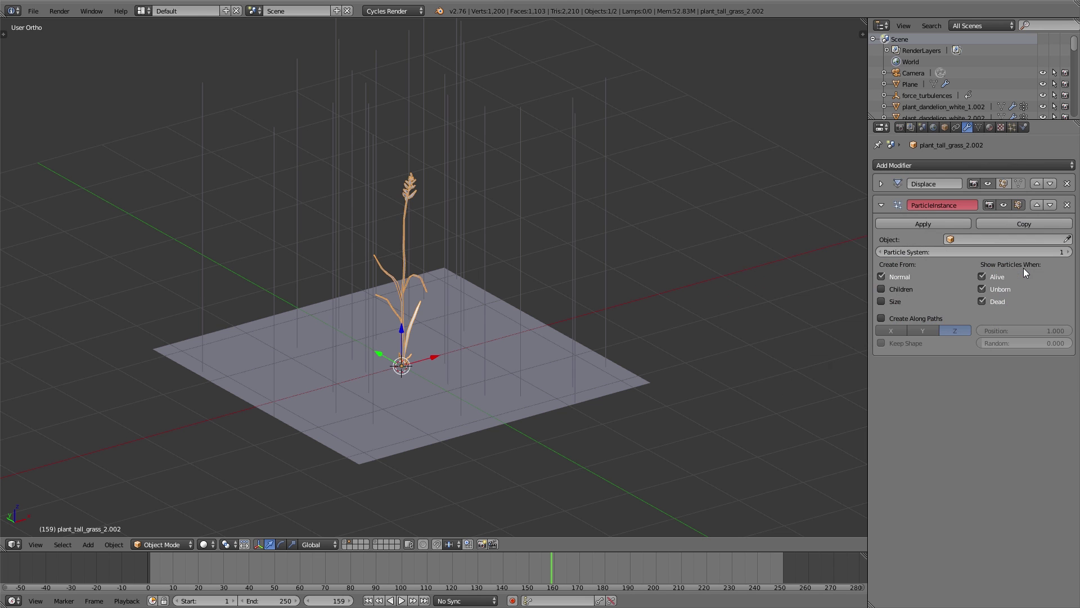
click(980, 239)
click(971, 254)
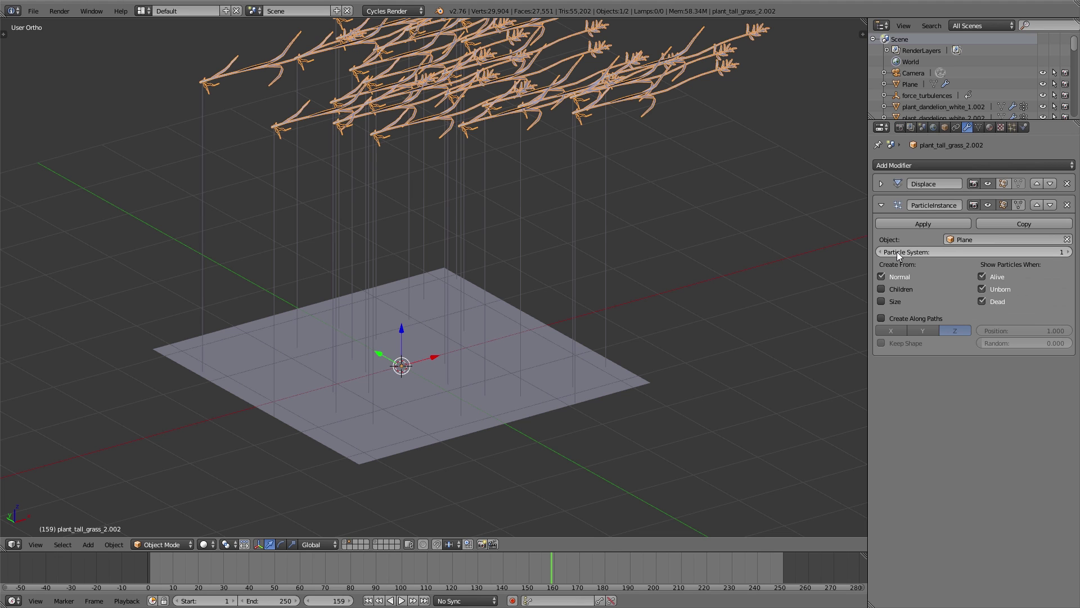
Enable Create Along Paths in the grass plant's Particle Instance modifier and view the instances from several sides
middle_drag(598, 214, 596, 248)
click(882, 318)
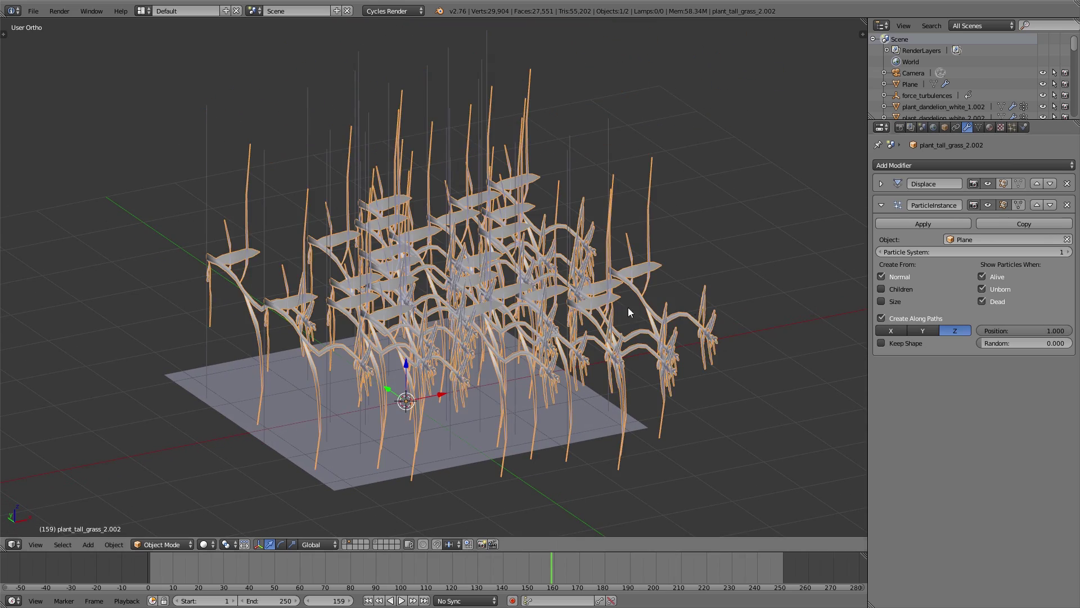
middle_drag(627, 308, 532, 289)
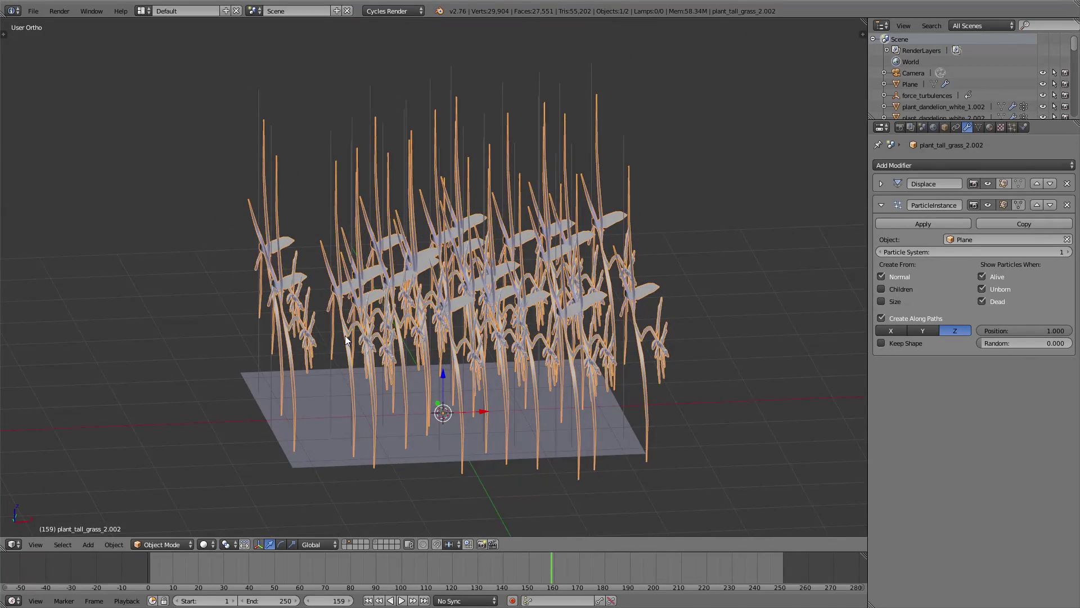
middle_drag(346, 339, 457, 329)
Check the grass plant's mesh in Edit Mode and set the pivot point to the 3D Cursor
key(Tab)
click(535, 410)
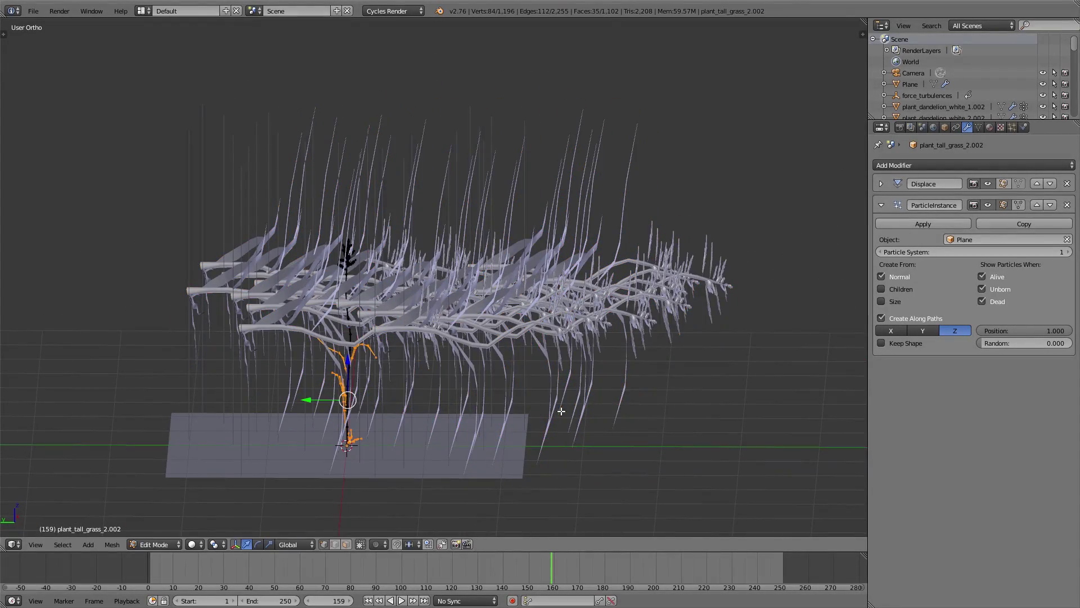
key(Tab)
click(363, 413)
click(225, 544)
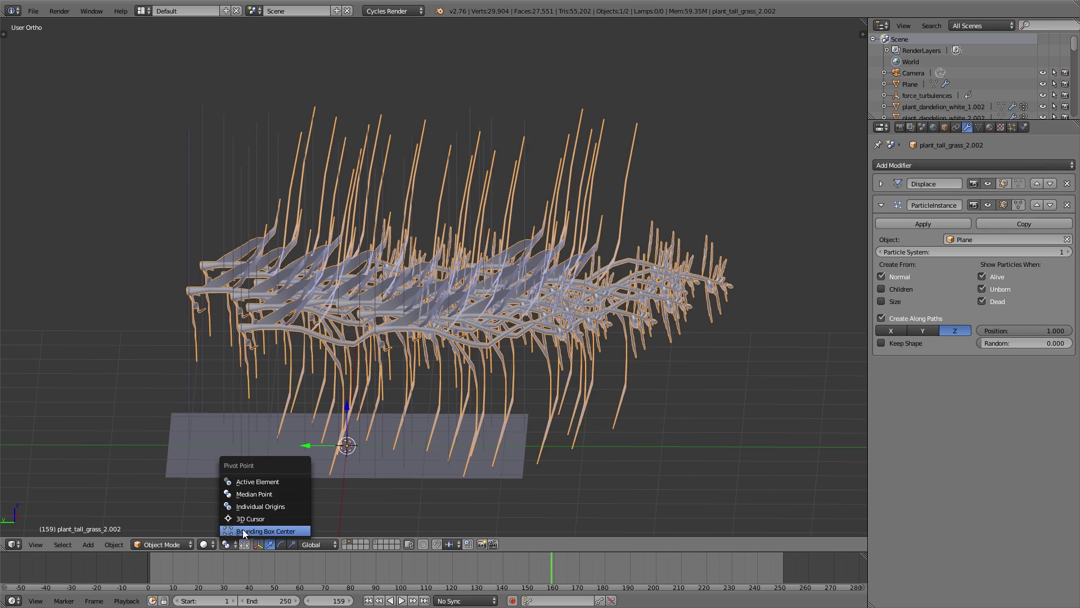
click(256, 518)
Rotate the grass plant's entire mesh -90° about the global X axis in Edit Mode
shift+middle_drag(433, 401, 477, 402)
key(Tab)
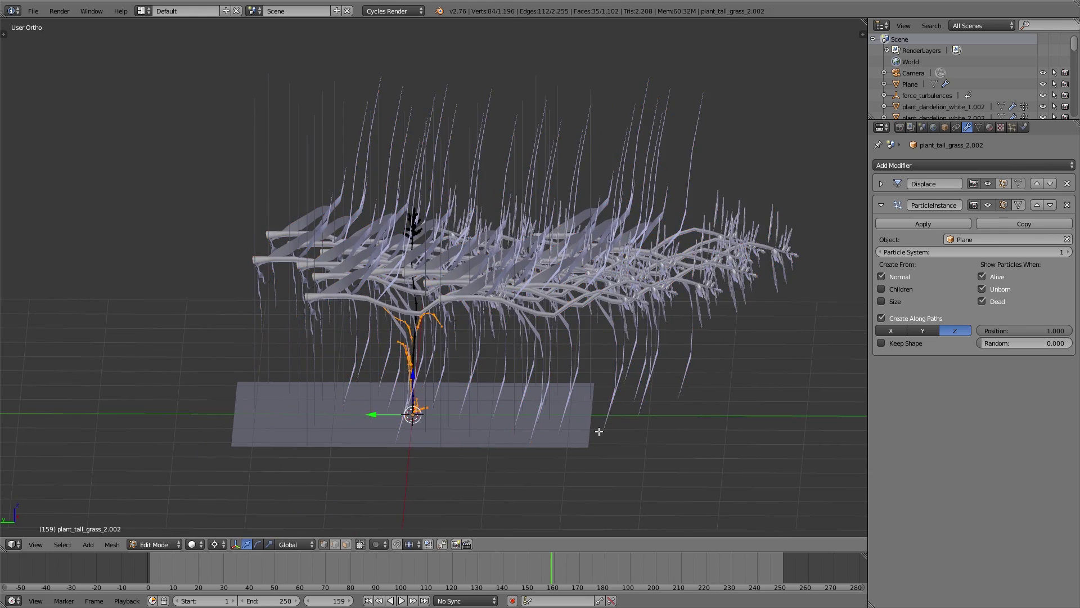
key(r)
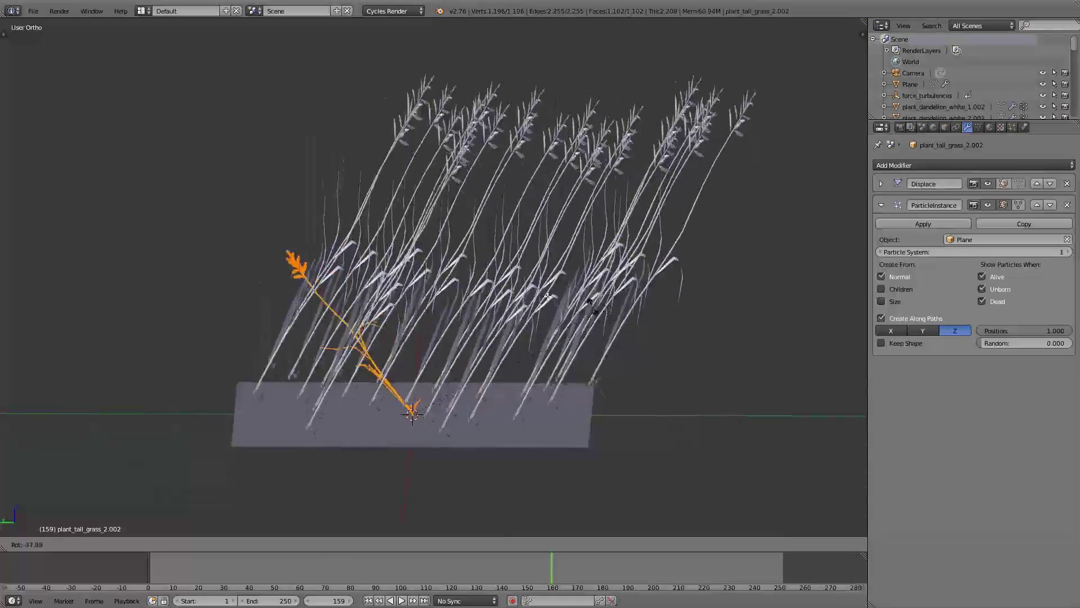
text(x-90)
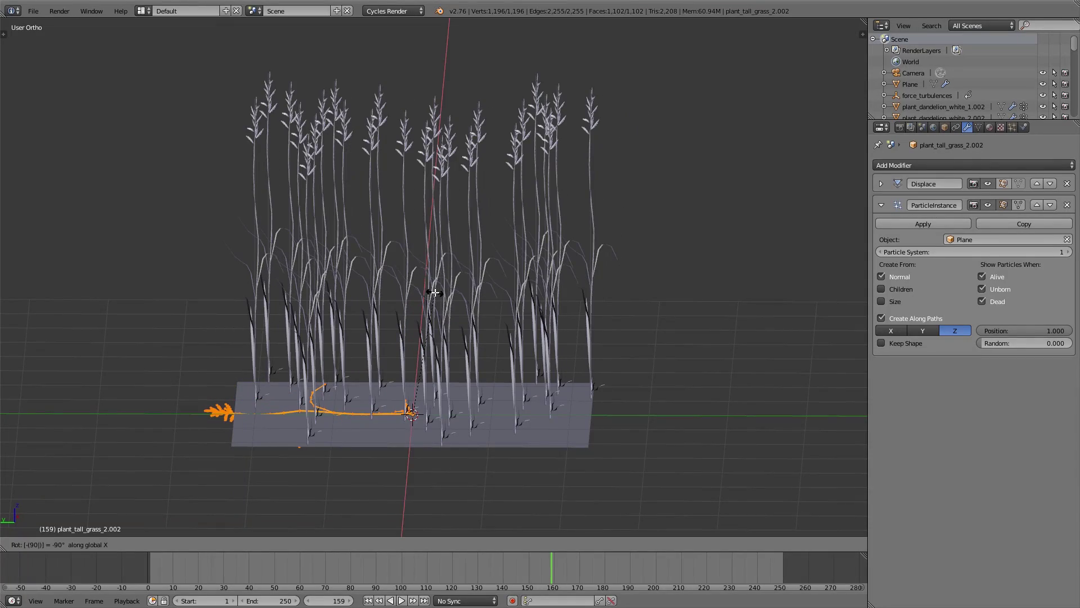
key(Return)
Return to Object Mode and raise the Random value for instances along paths in the Particle Instance modifier
middle_drag(498, 337, 557, 339)
key(Tab)
middle_drag(414, 320, 354, 385)
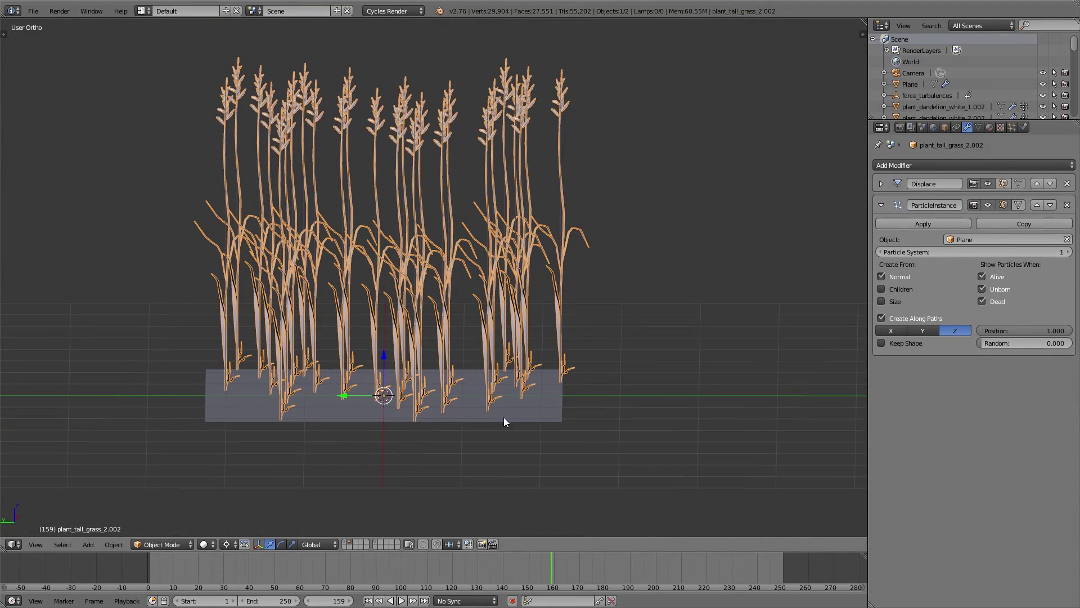
drag(988, 343, 1071, 343)
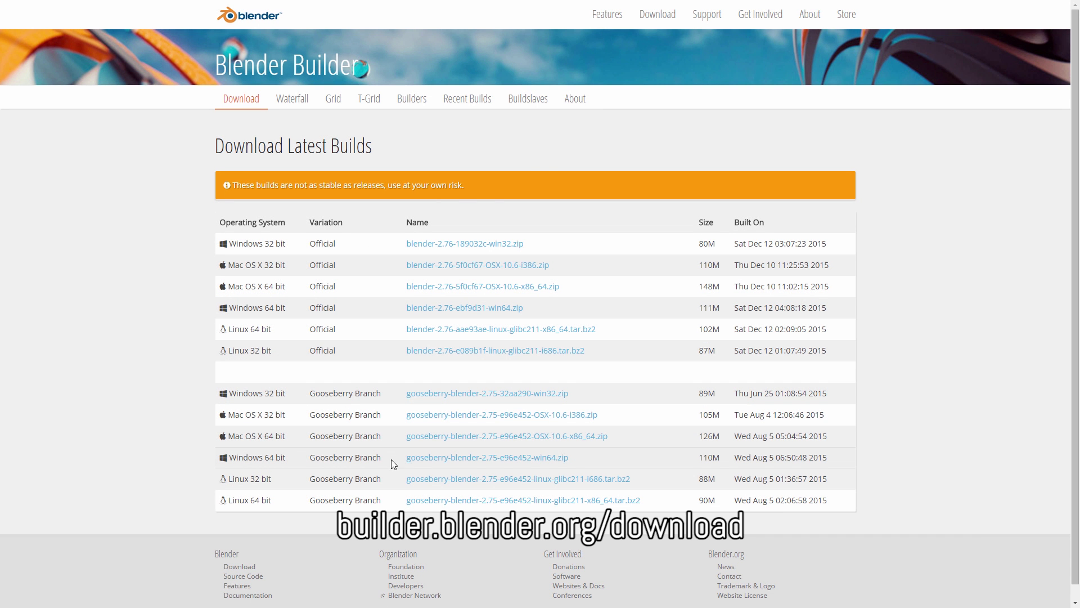
Download the Windows 64 bit Gooseberry Branch build gooseberry-blender-2.75-e96e452-win64.zip
click(551, 458)
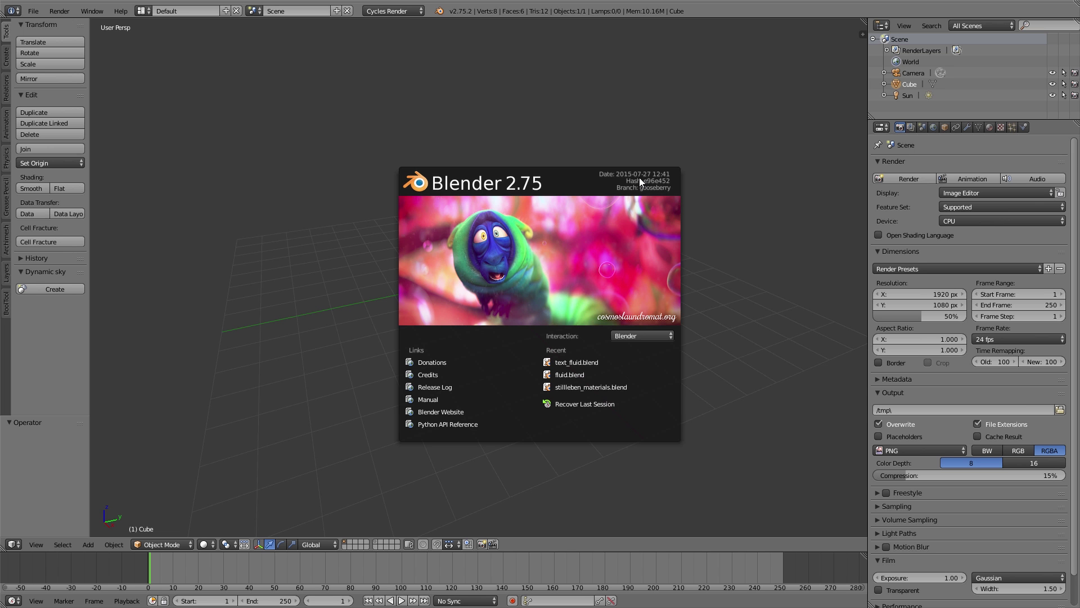
Add a Particle Instance modifier to the default cube and try out its Rotation and rotation Random values
click(967, 127)
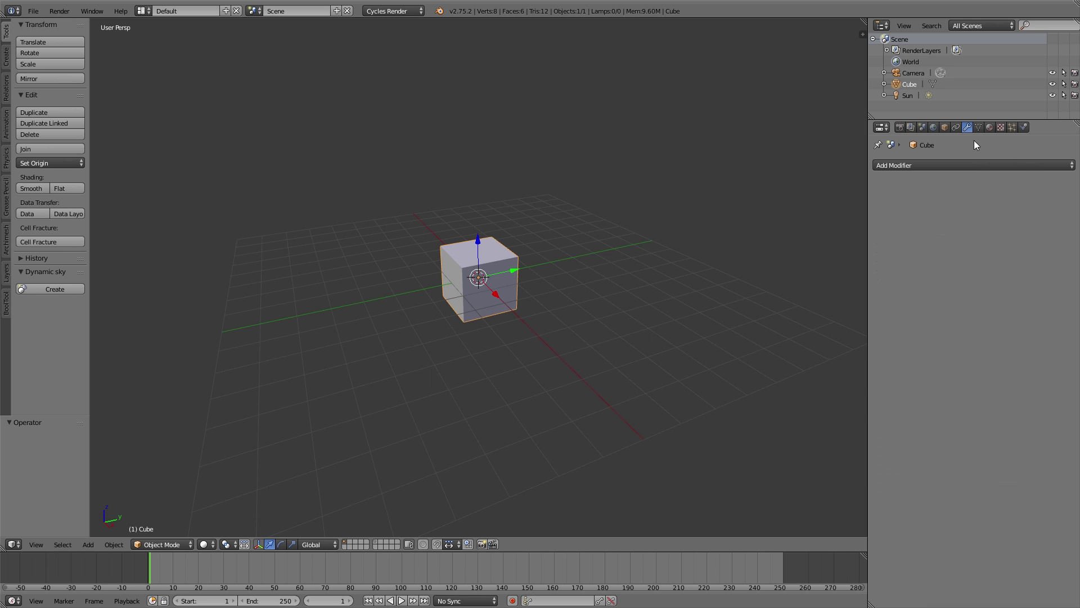
click(977, 163)
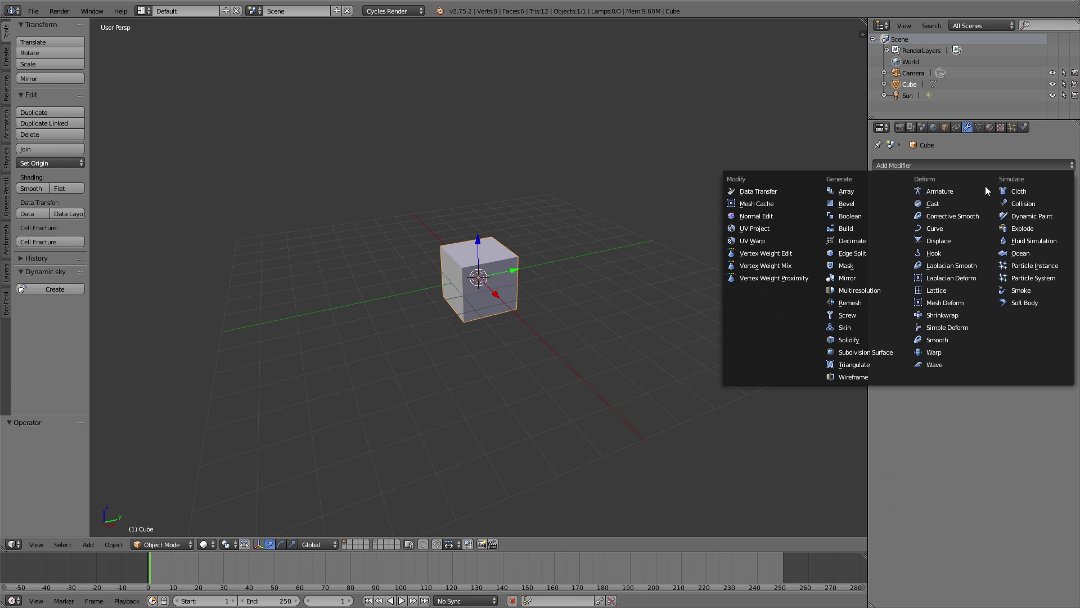
click(1025, 265)
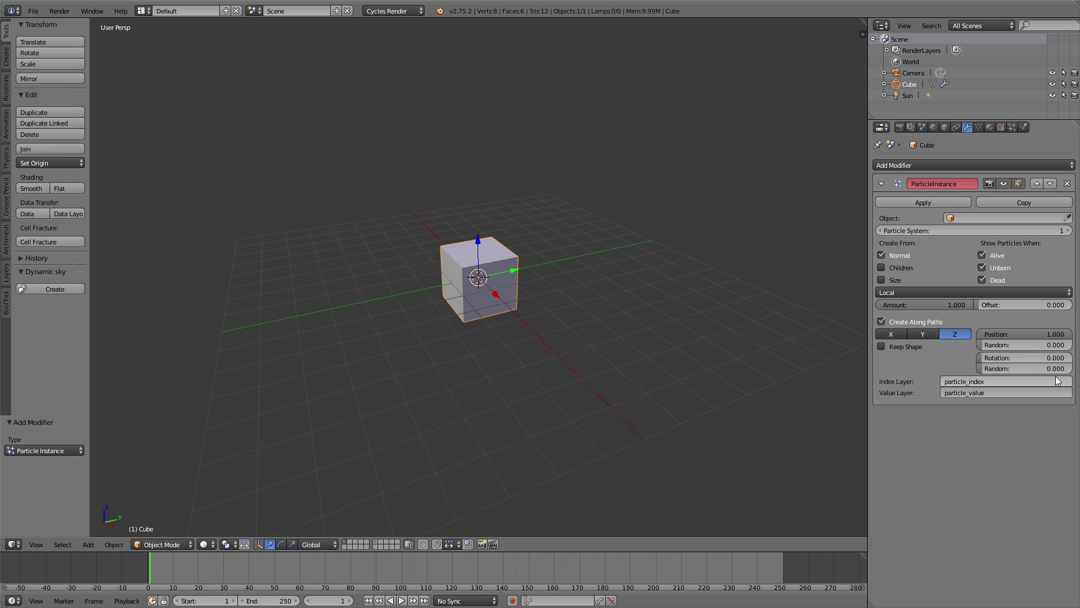
drag(1006, 358, 1031, 359)
drag(1007, 369, 1023, 369)
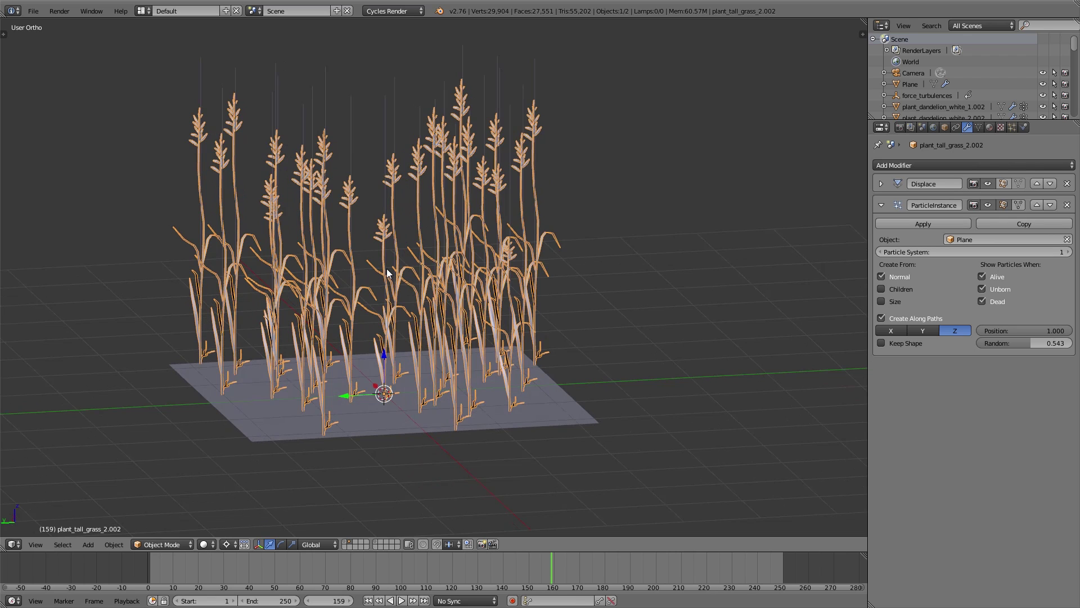
Select the ground plane beneath the grass and set its particle system's Hair Length to 3.010
click(1015, 129)
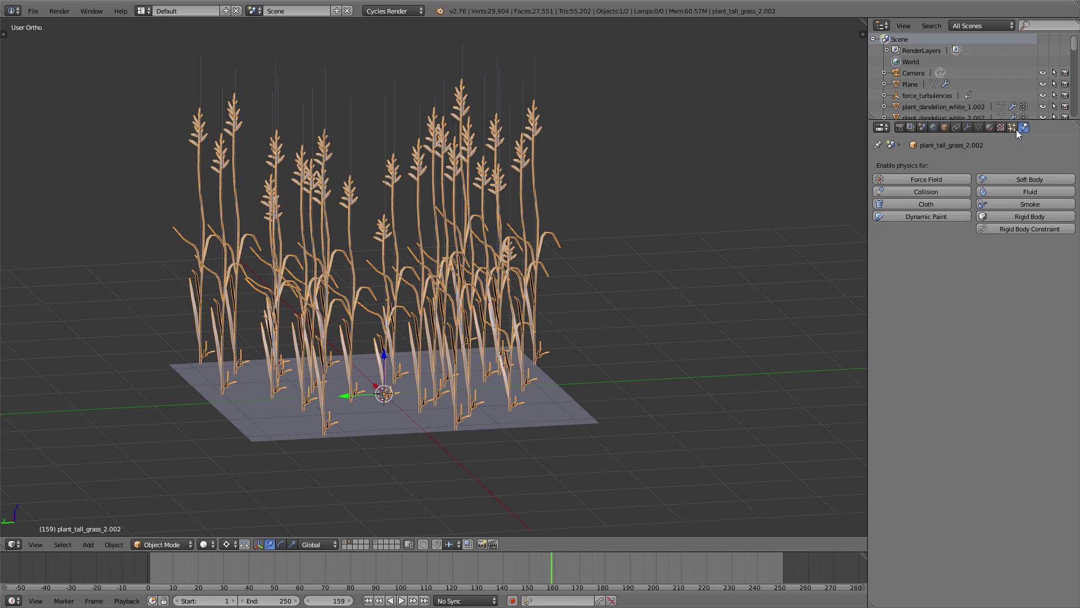
click(512, 412)
click(892, 245)
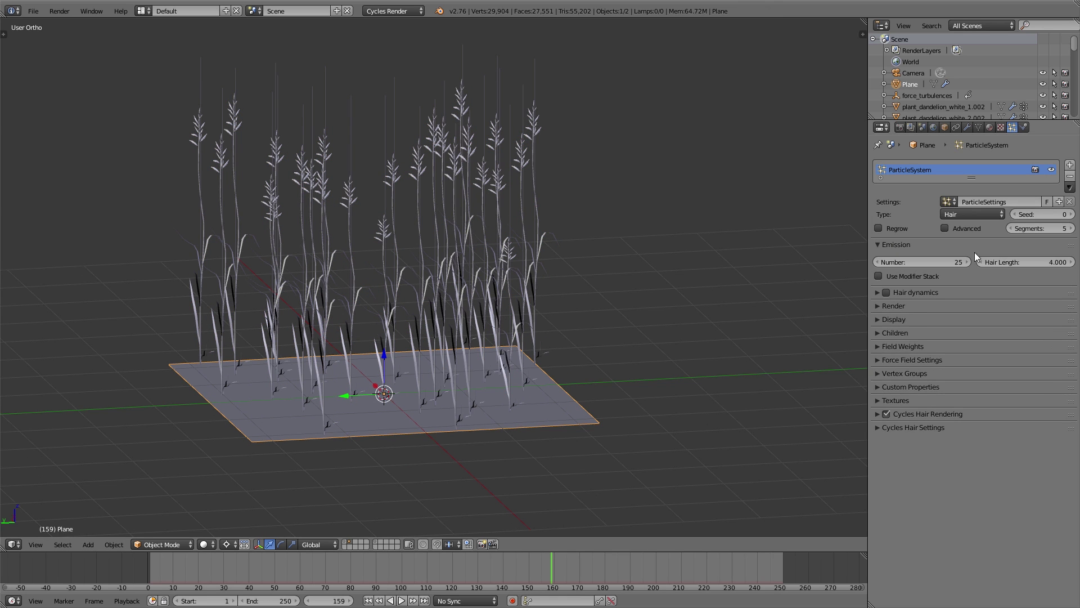
drag(1031, 264, 977, 265)
scroll(410, 400, up, 2)
middle_drag(426, 407, 479, 404)
Enable hair dynamics for the plane's particle system and move the plane during playback to make the grass sway
click(886, 292)
click(876, 293)
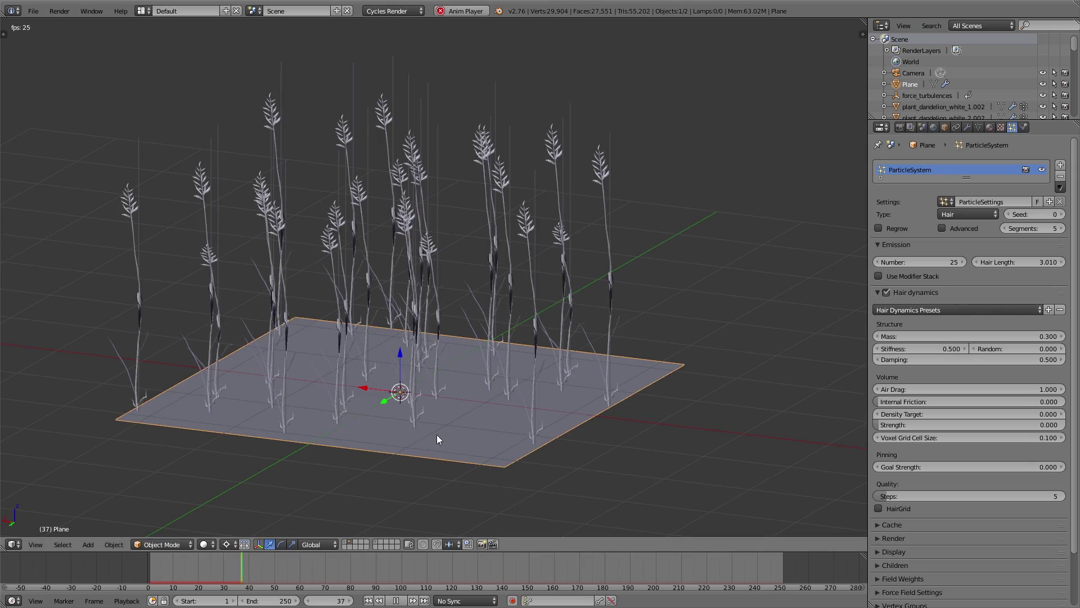
key(g)
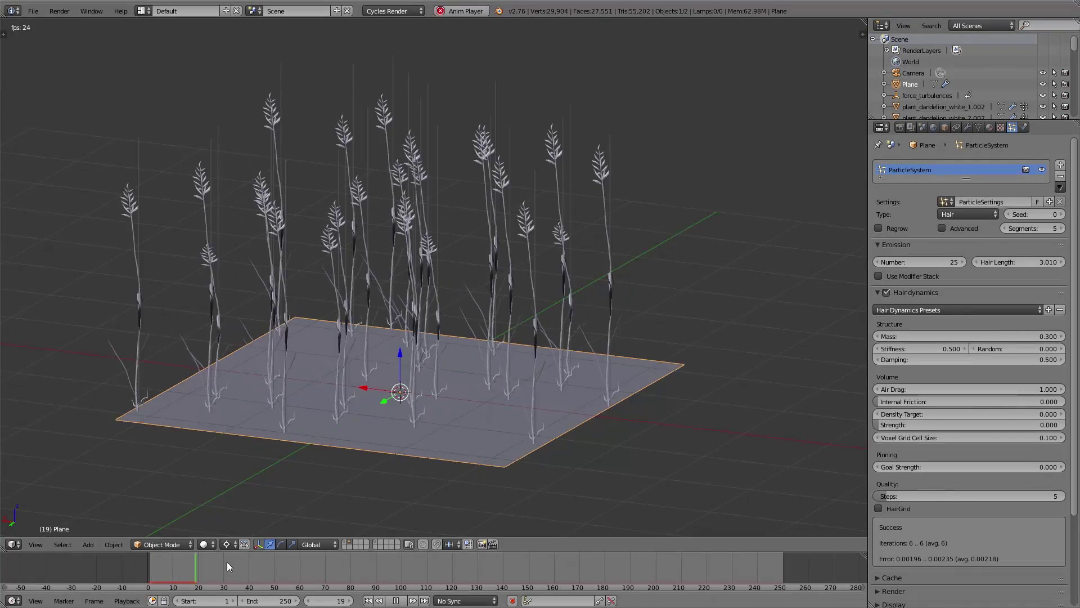
Add a Turbulence force field and set its Strength to 9.6
key(shift+a)
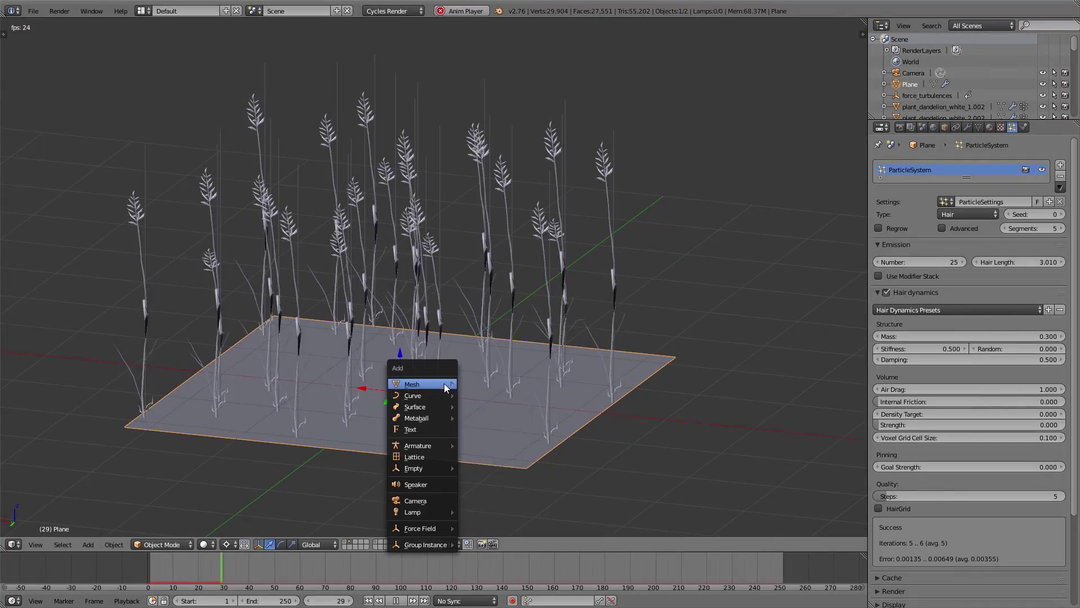
mouse_move(416, 579)
click(494, 505)
click(990, 126)
key(shift+Left)
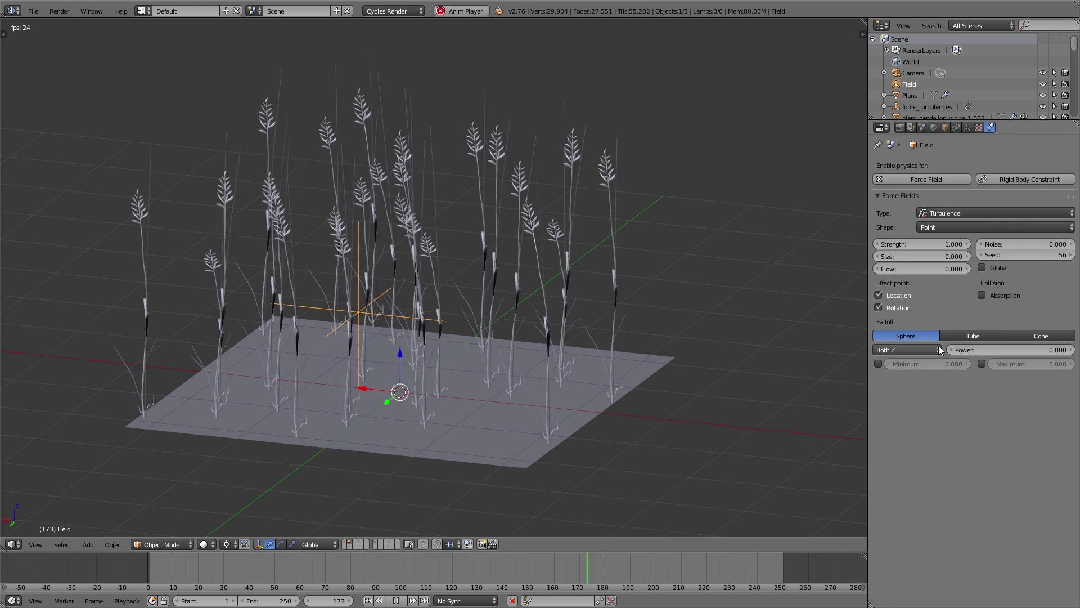
Add a Wind force field with a Strength of 3 and rotate it -90° about the Y axis
key(shift+a)
mouse_move(541, 294)
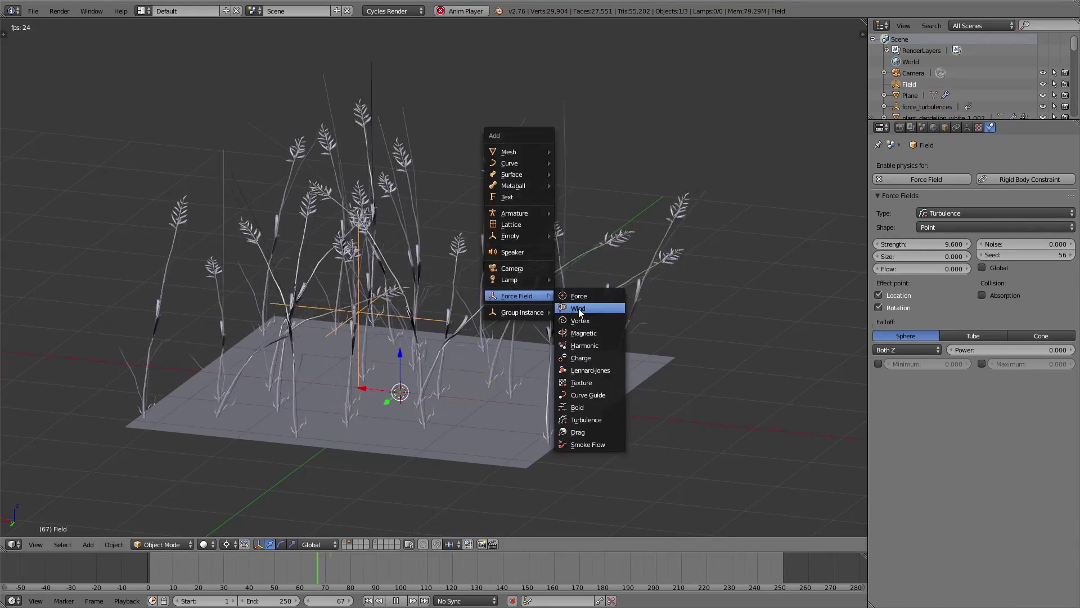
click(579, 310)
text(r)
text(y)
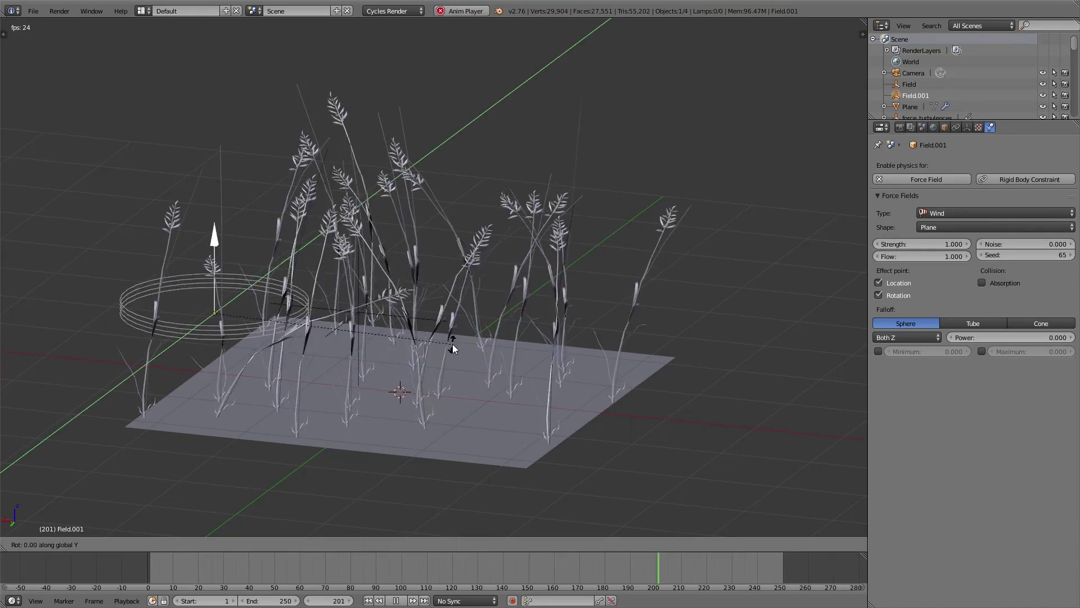
text(-90)
key(Return)
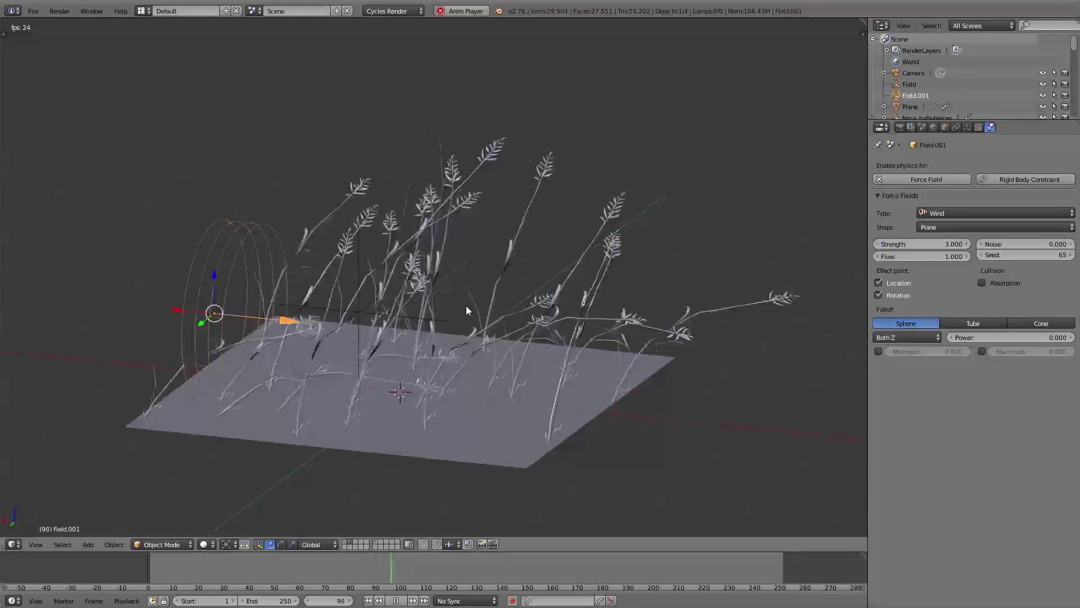
Set the hair dynamics Stiffness and Damping of the ground plane's particle system to 2
right_click(465, 343)
click(1012, 127)
click(966, 360)
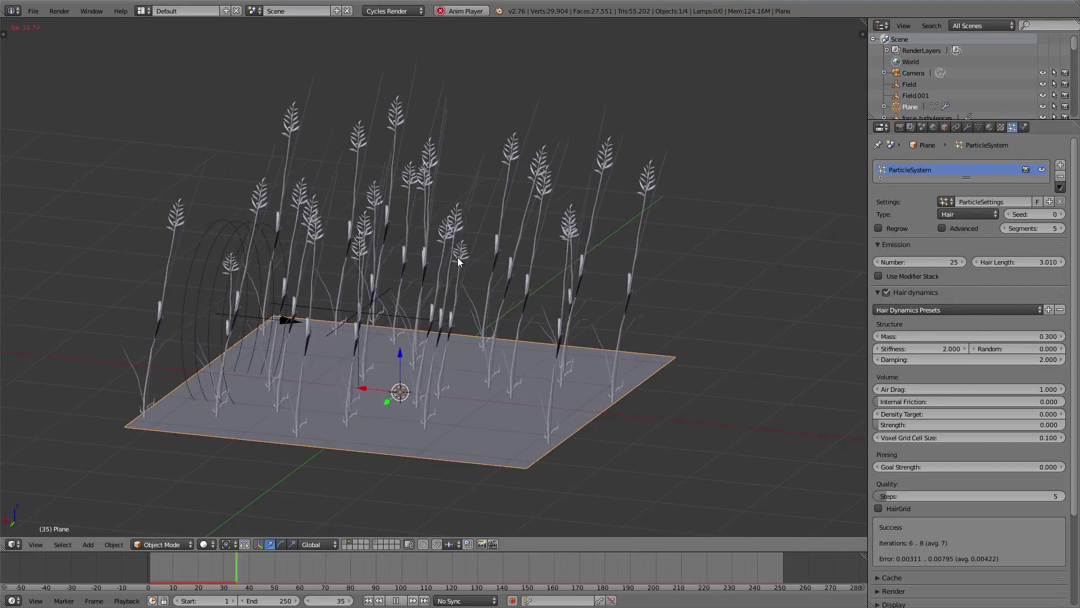
middle_drag(458, 258, 464, 246)
Try moving the turbulence field past the grass during playback, cancel the move and deselect everything
right_click(414, 309)
key(g)
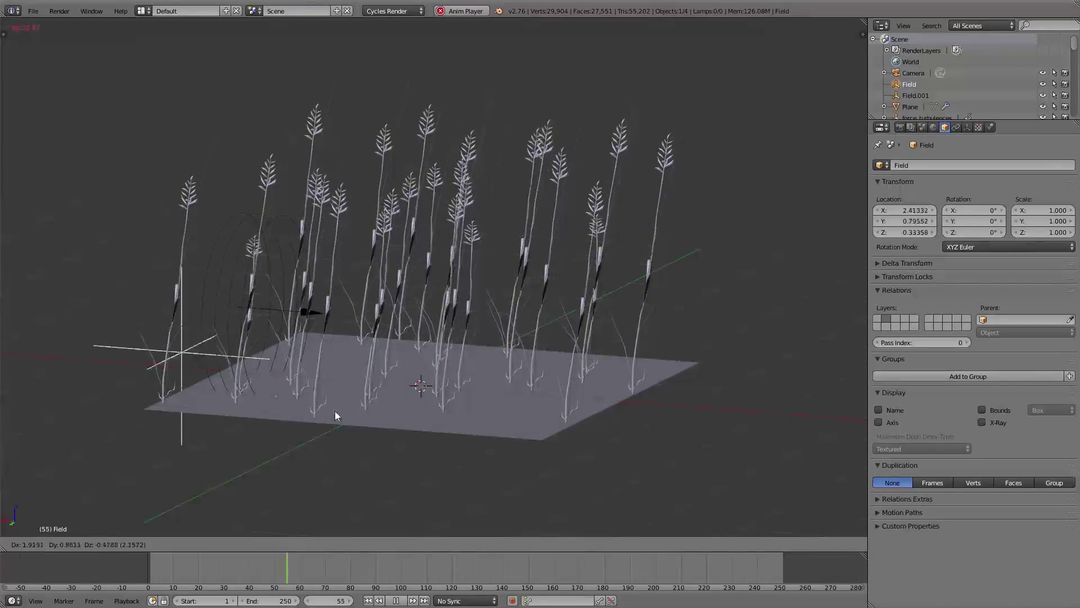
right_click(514, 374)
middle_drag(521, 361, 520, 367)
key(a)
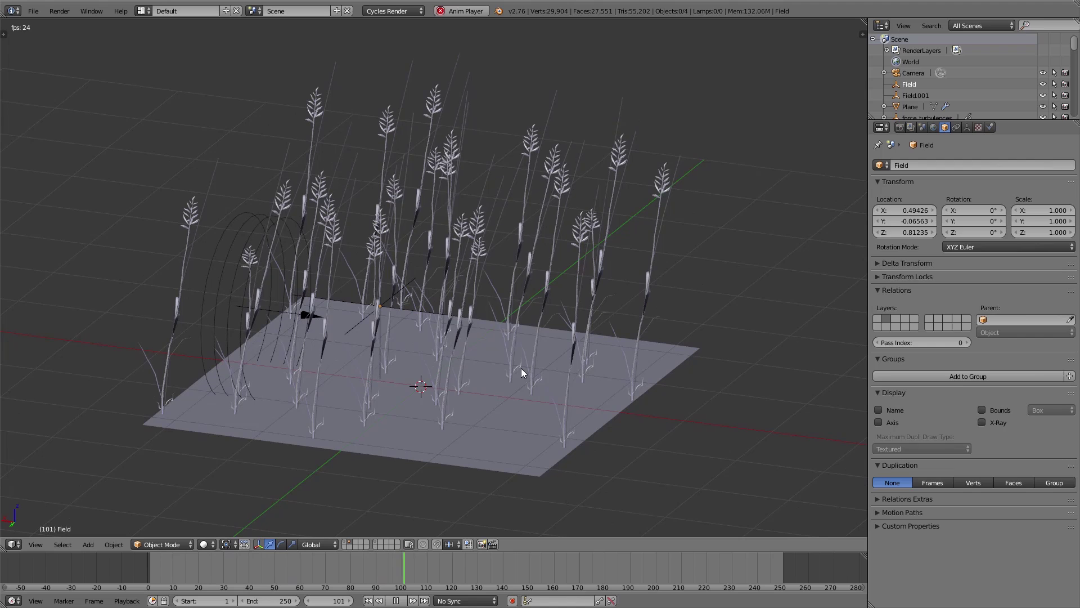
Add a cube, place it beside the grass and enable Collision physics on it
key(shift+a)
mouse_move(505, 225)
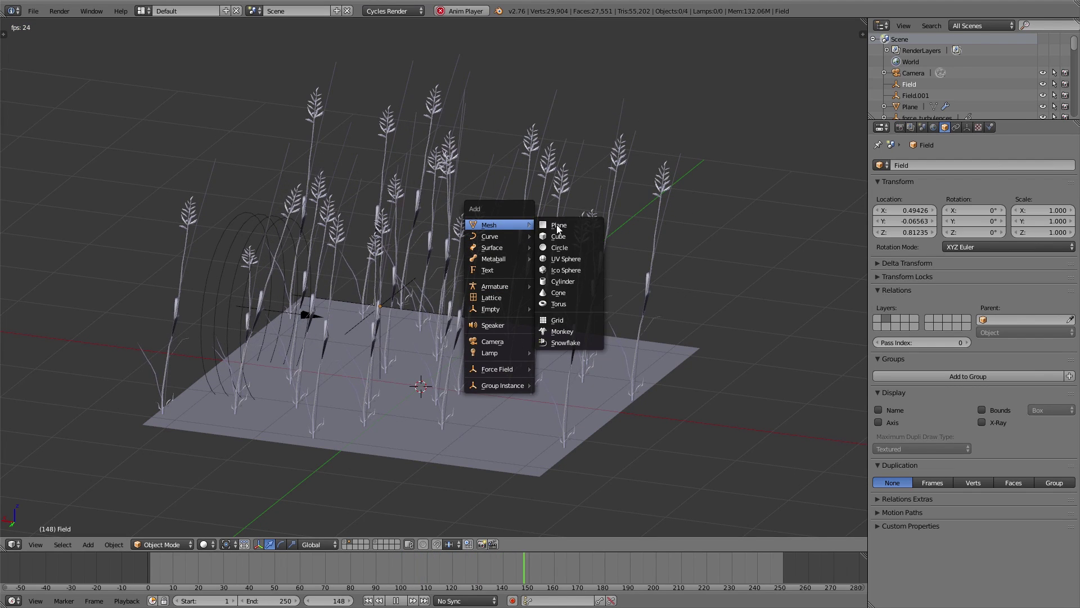
click(560, 236)
key(g)
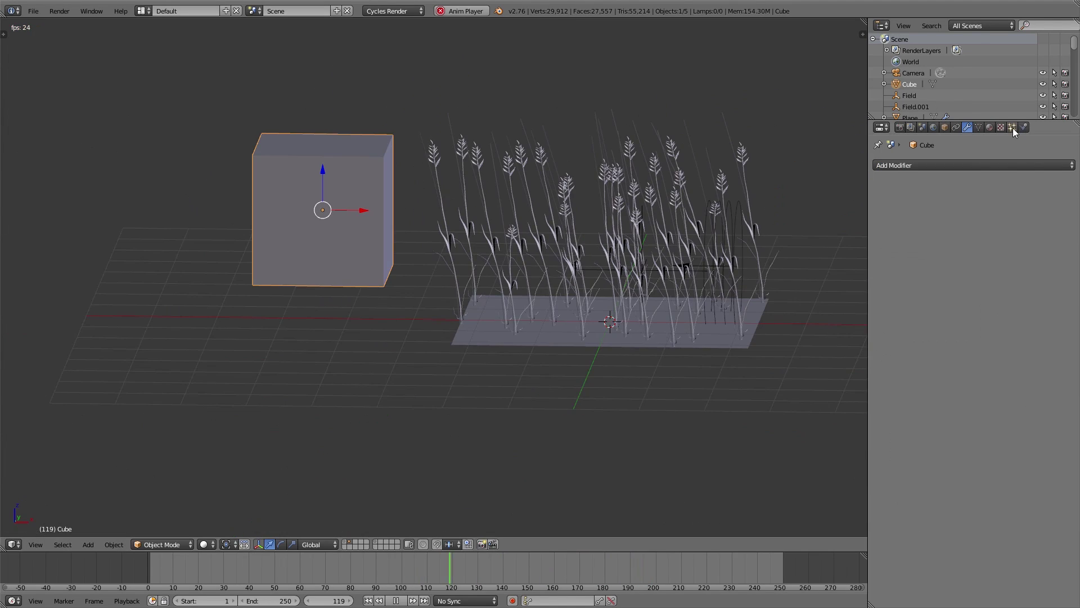
click(1024, 127)
click(931, 191)
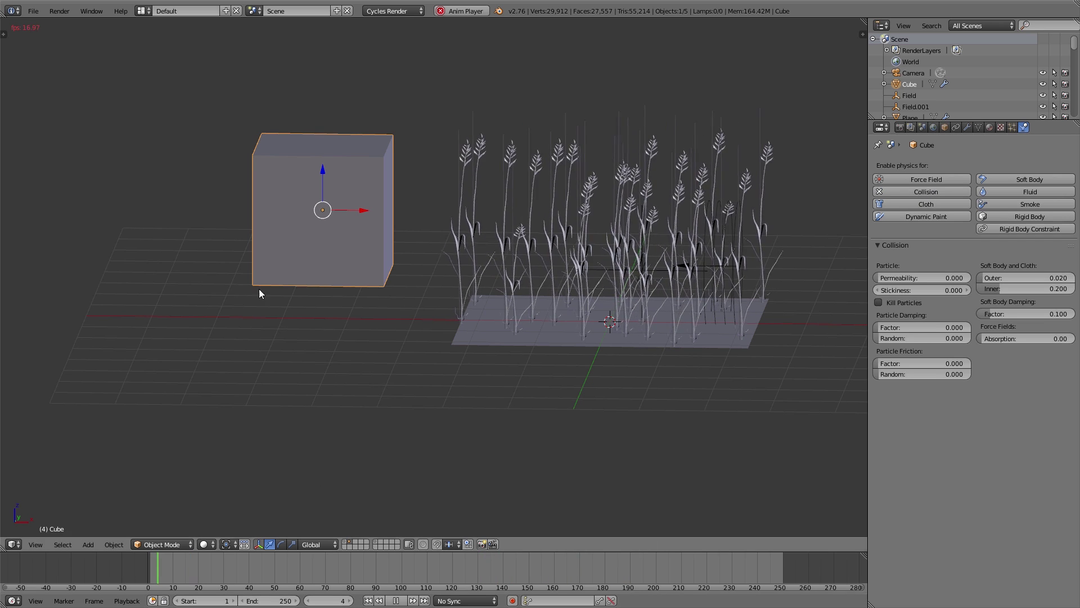
Sweep the collision cube through the grass during playback to test how the stalks react, and cancel the moves
key(g)
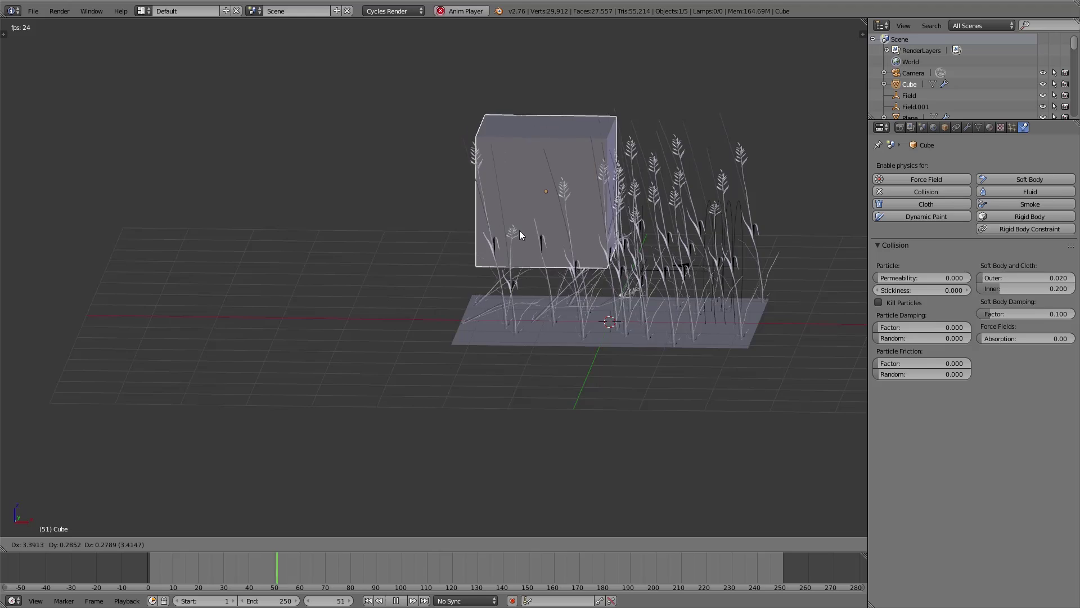
right_click(63, 216)
shift+middle_drag(487, 232, 363, 265)
scroll(362, 264, up, 1)
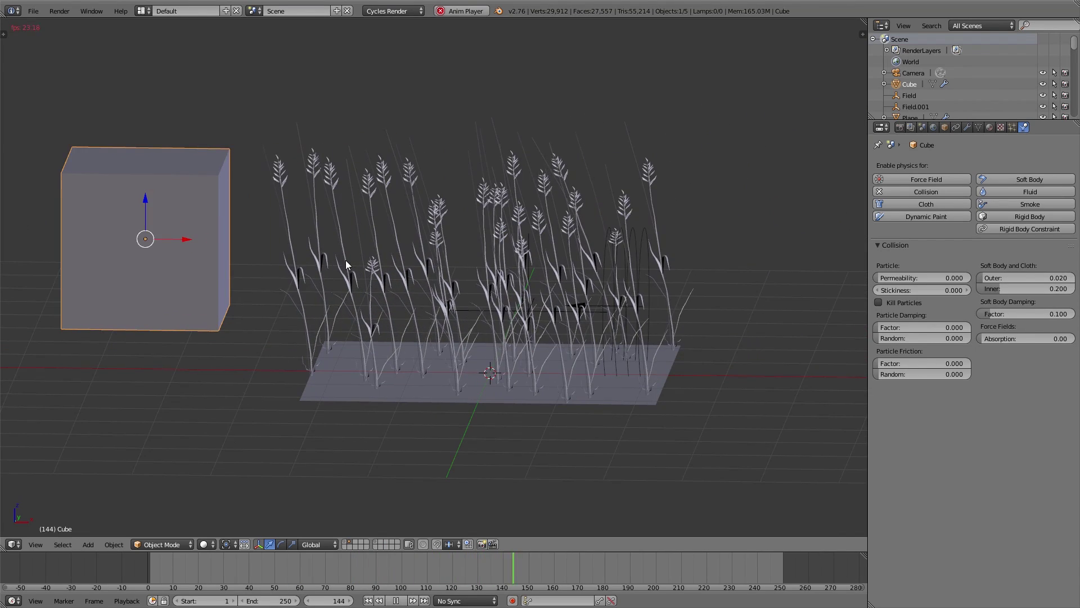
key(g)
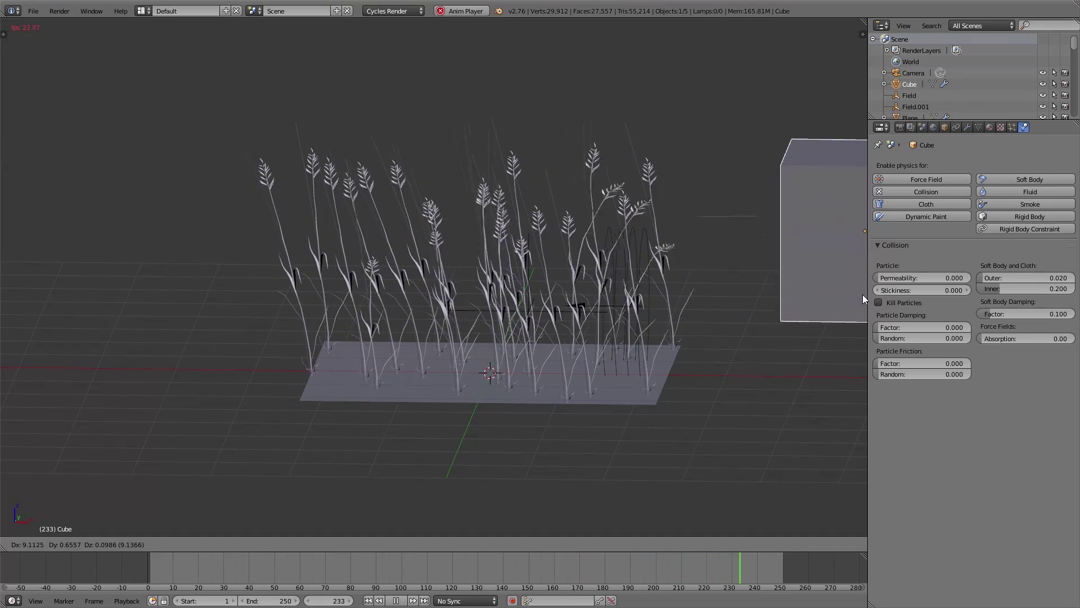
right_click(851, 295)
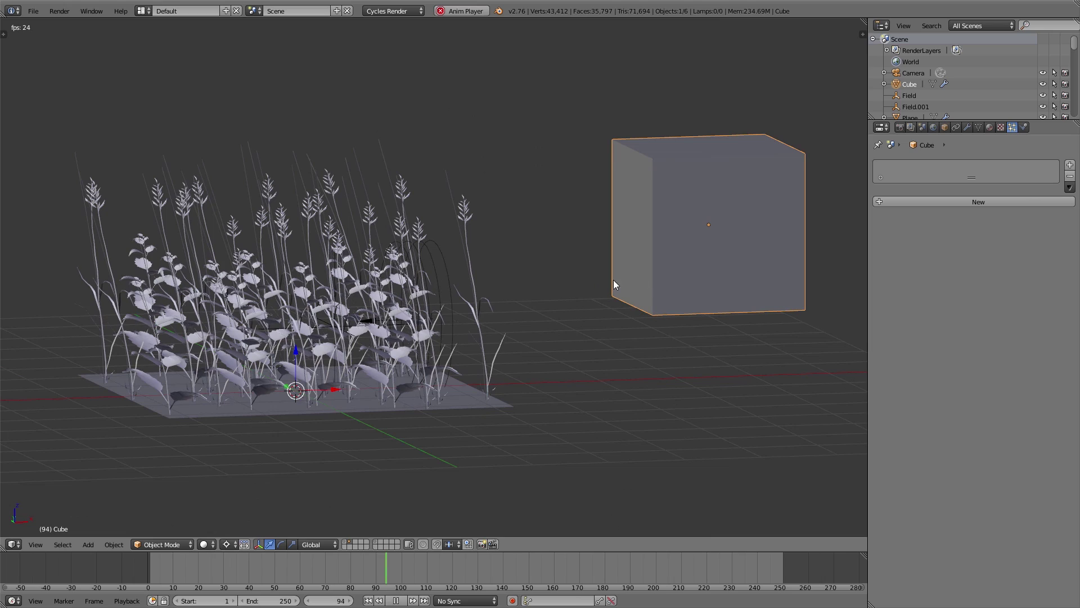
Sweep the cube back and forth through the mixed grass and nettle plants, place it beside them and stop playback
key(g)
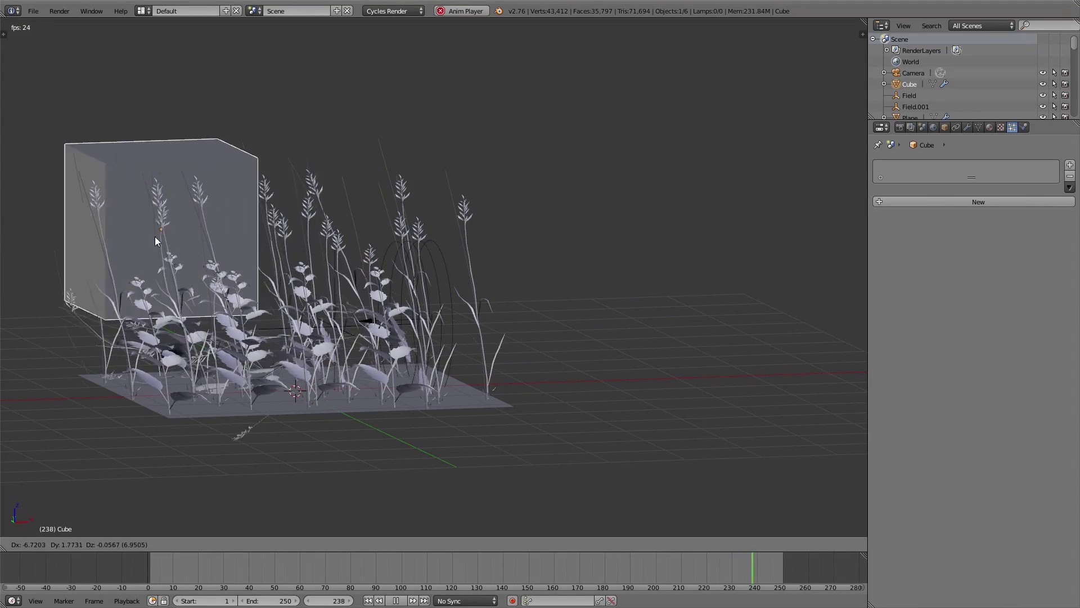
click(680, 262)
middle_drag(500, 321, 451, 366)
key(alt+a)
Select the ground plane and scale it up to about six times its size
right_click(458, 397)
scroll(458, 397, down, 5)
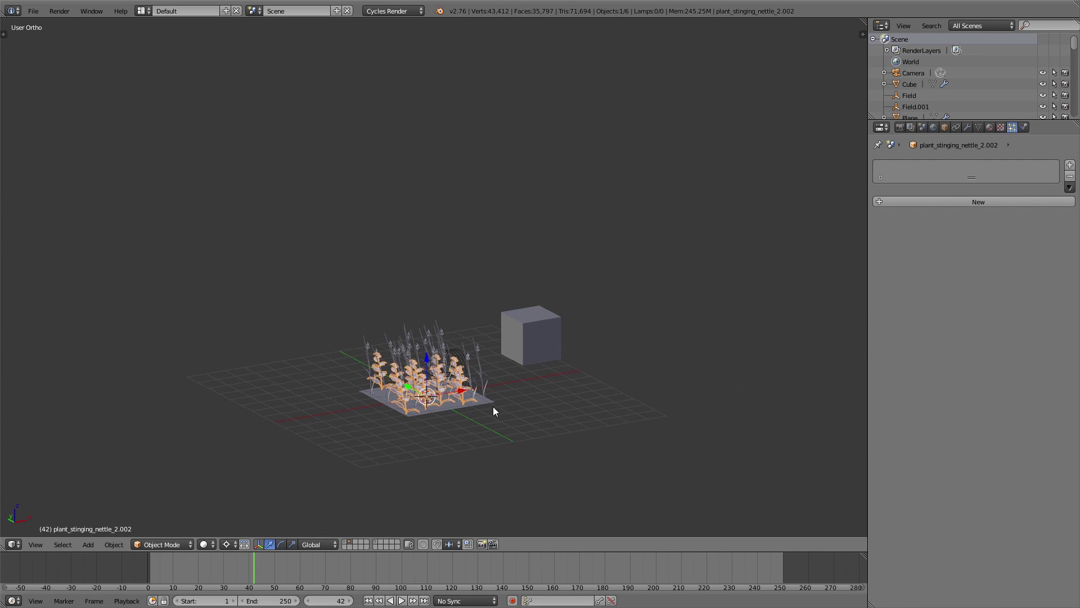
right_click(487, 404)
key(s)
click(770, 478)
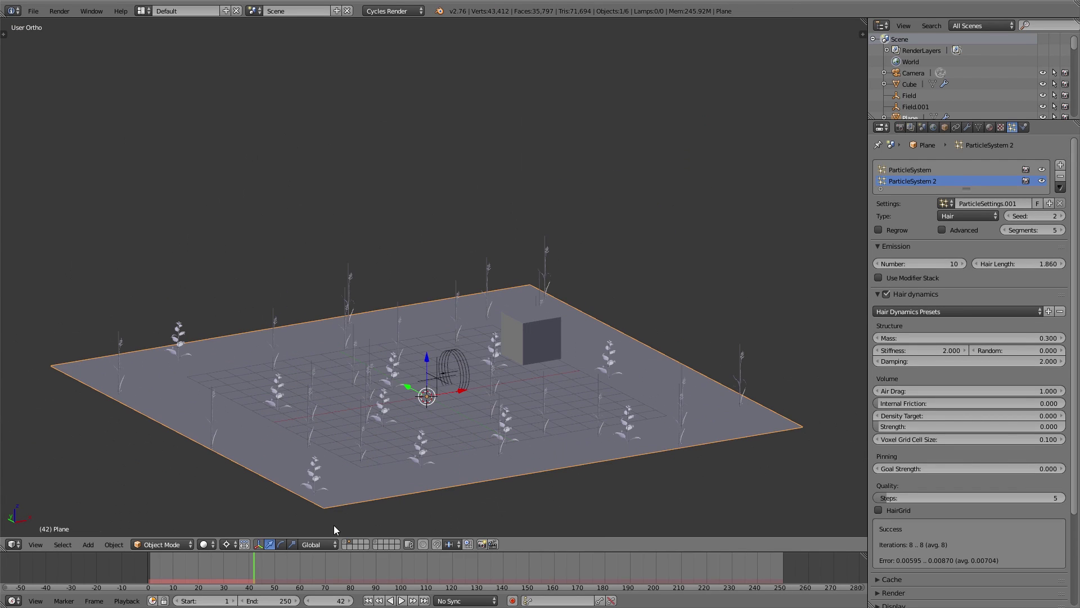
Set the first particle system's Number to 1000 and play the animation from the start of the timeline
drag(240, 557, 91, 565)
key(alt+a)
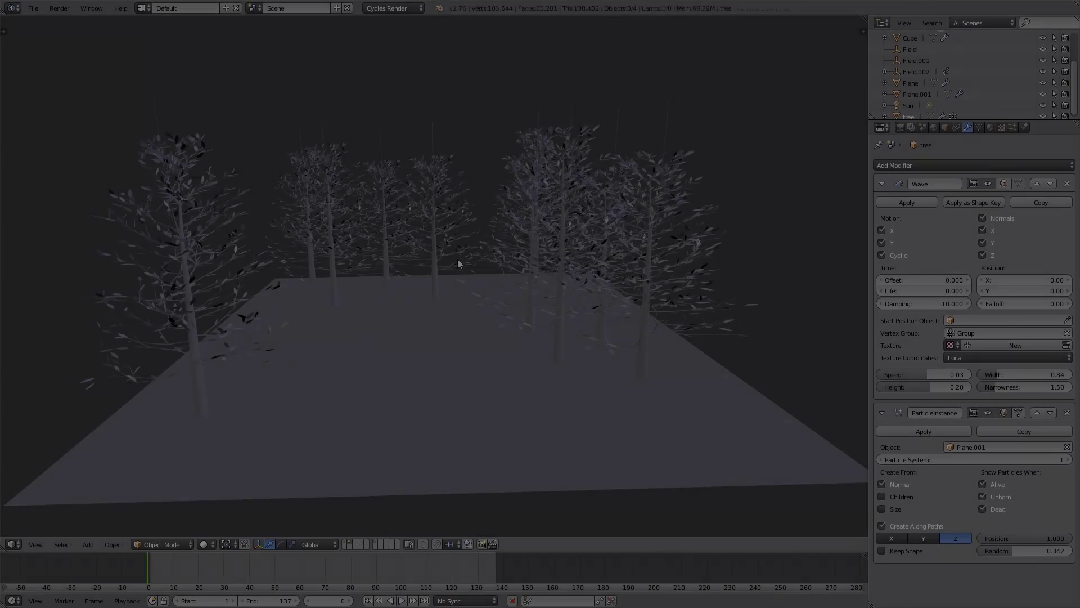
key(alt+a)
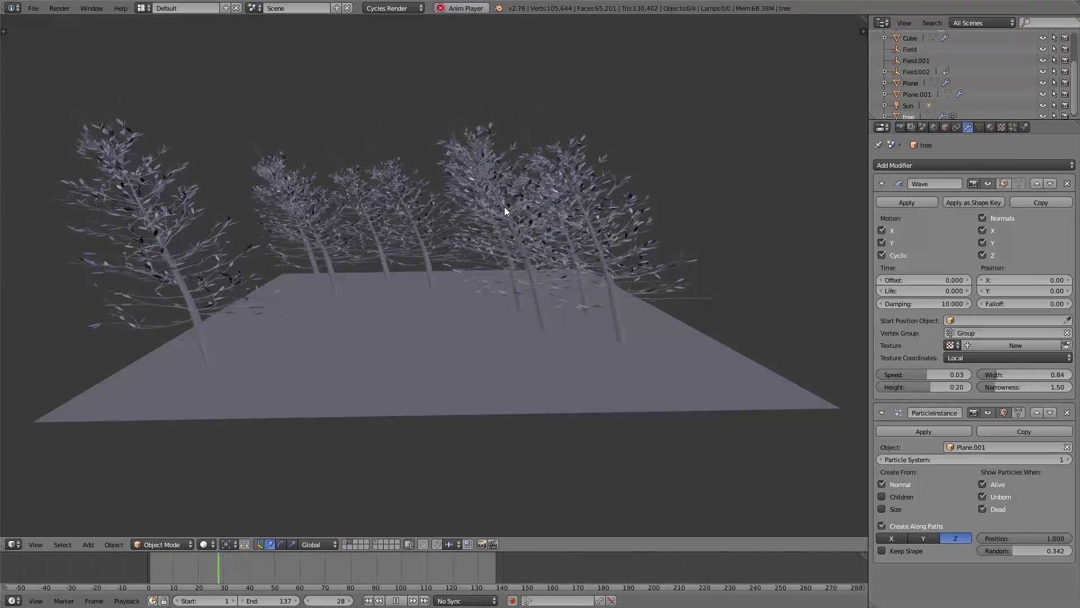
Select the ground plane under the instanced trees and rotate it freely in Trackball mode during playback to bend the trees
middle_drag(505, 207, 528, 212)
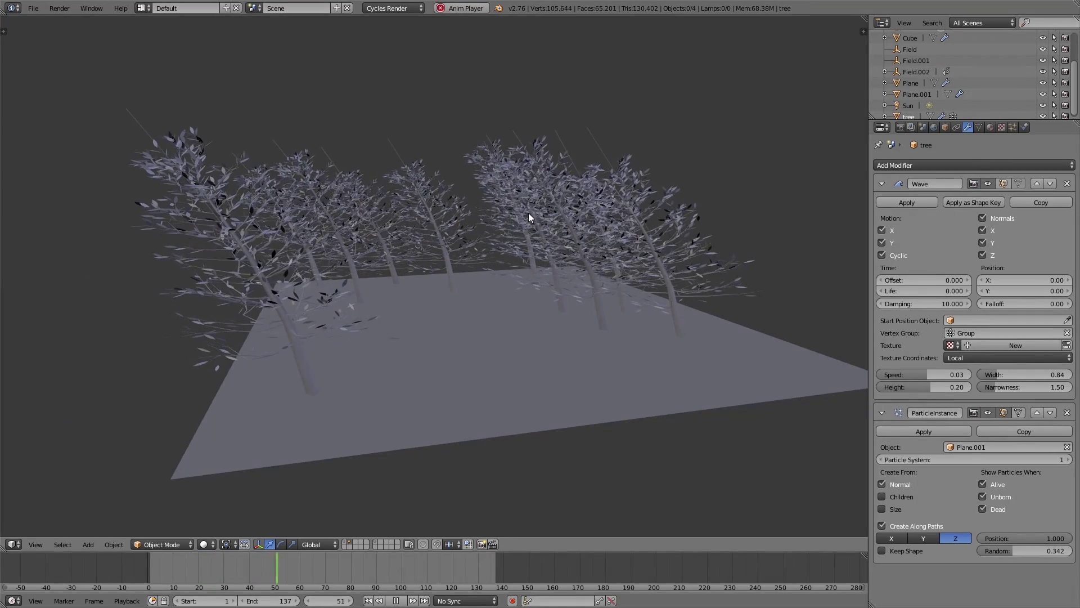
scroll(520, 272, up, 4)
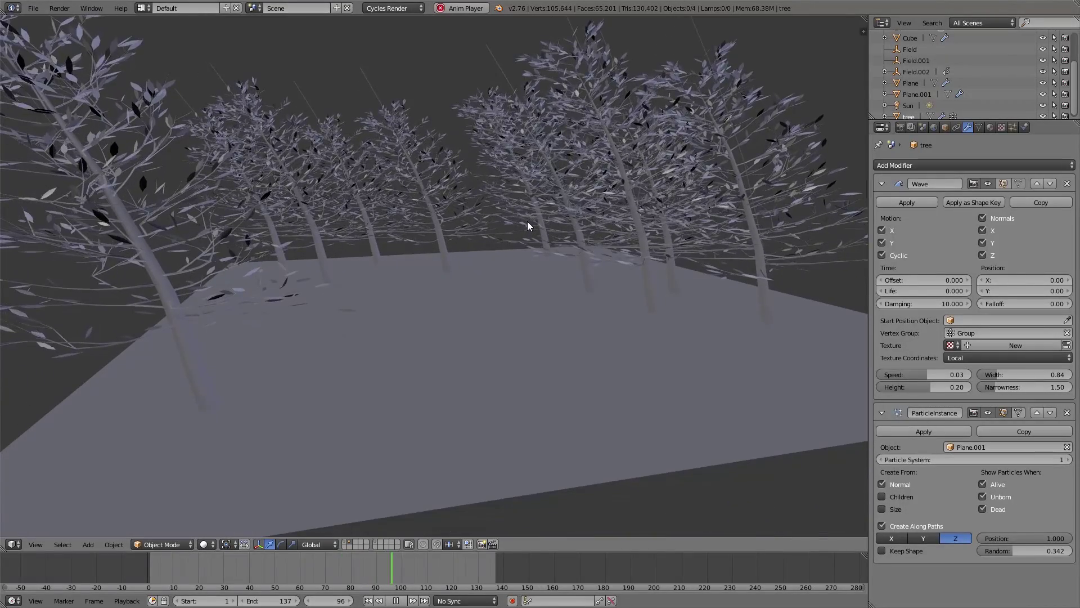
right_click(633, 356)
key(r)
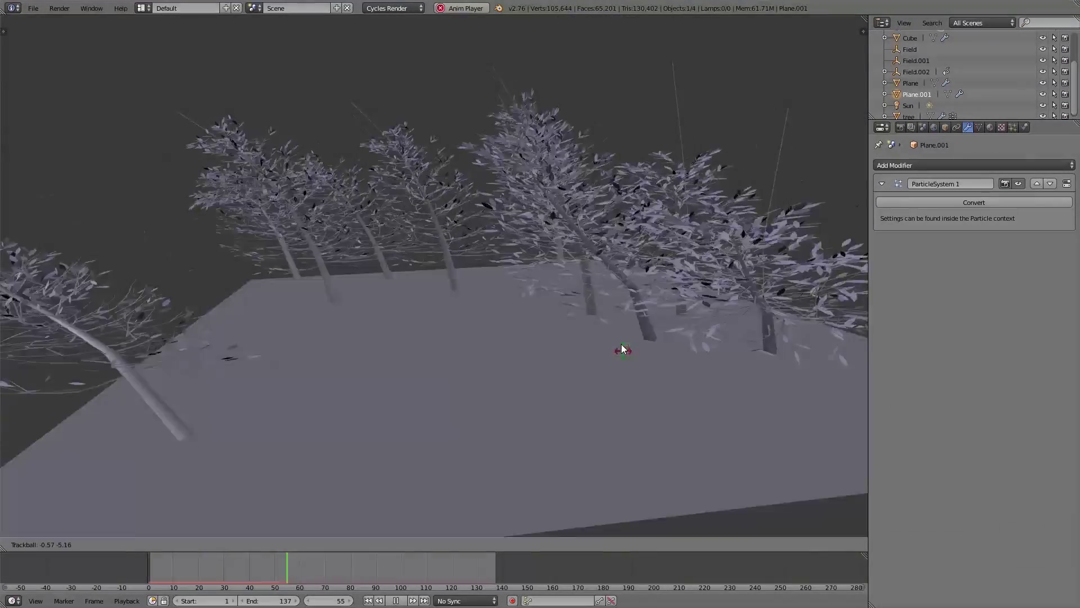
Examine the large tree's animated leaves and branches during playback from several angles and up close
shift+middle_drag(563, 178, 576, 252)
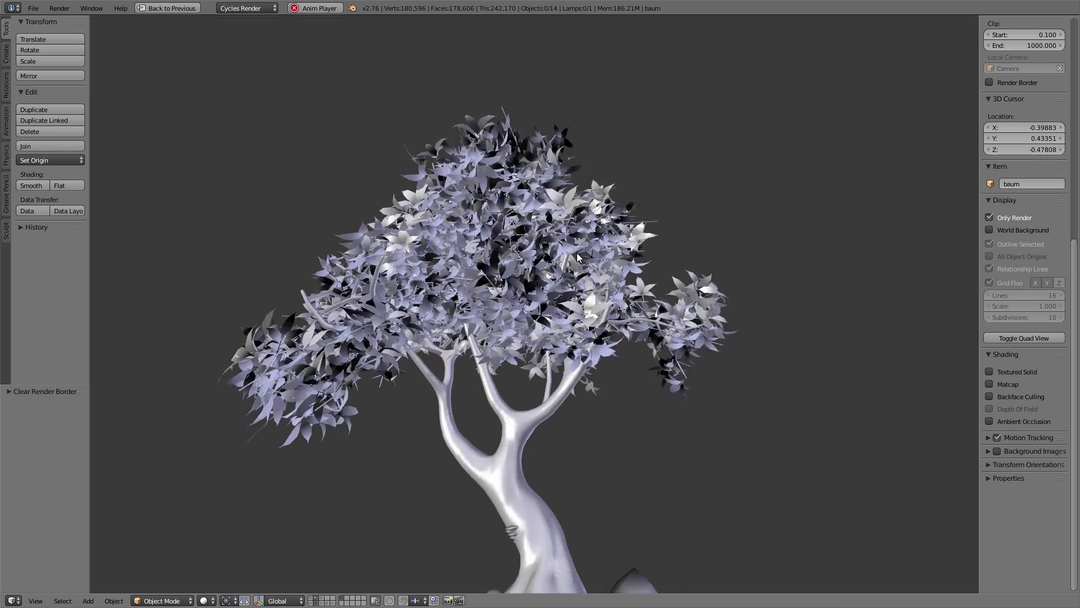
scroll(523, 233, up, 1)
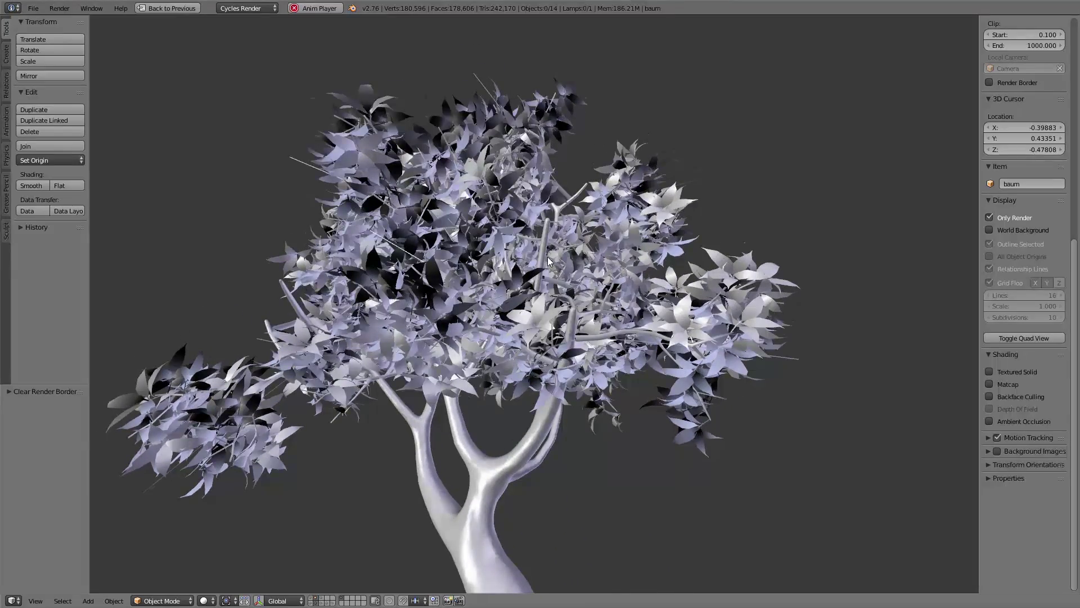
shift+middle_drag(557, 255, 579, 252)
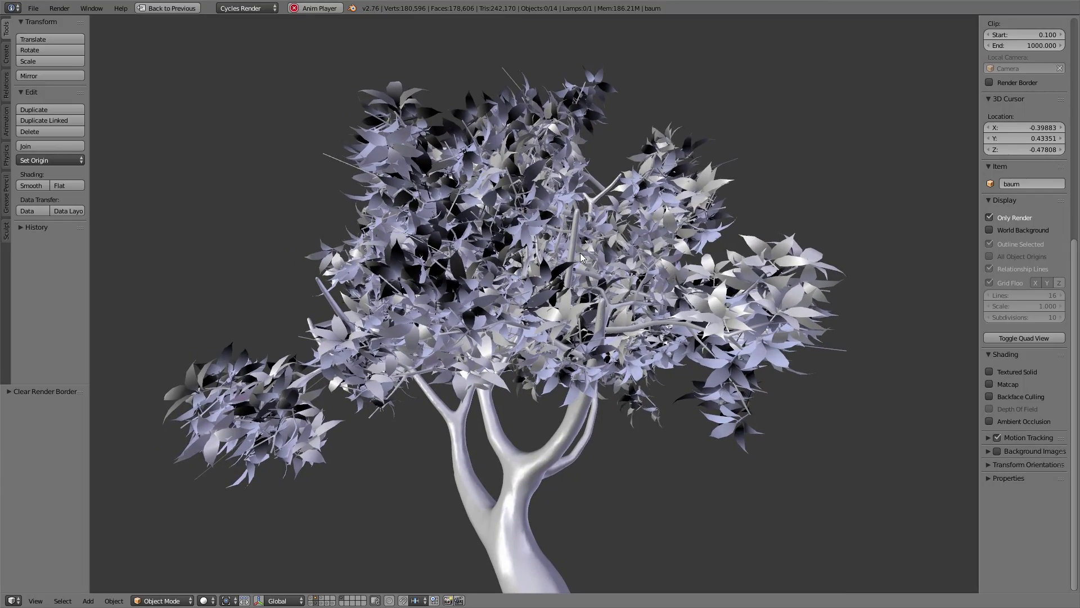